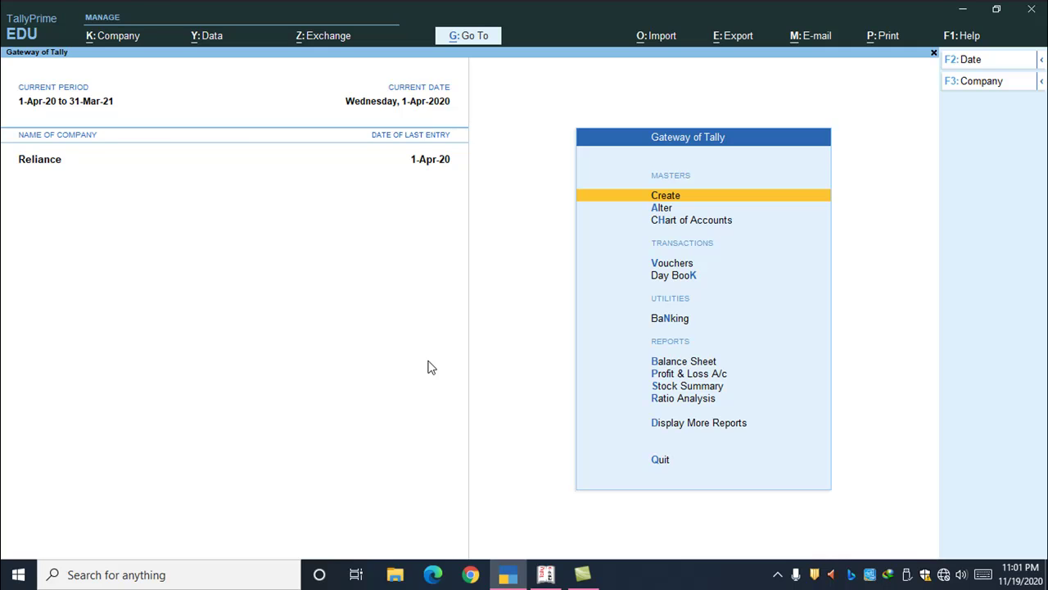
Compare the Gateway of Tally home screens in TallyPrime and Tally.ERP 9, finishing in Tally.ERP 9.
key(alt+Tab)
key(alt+Tab)
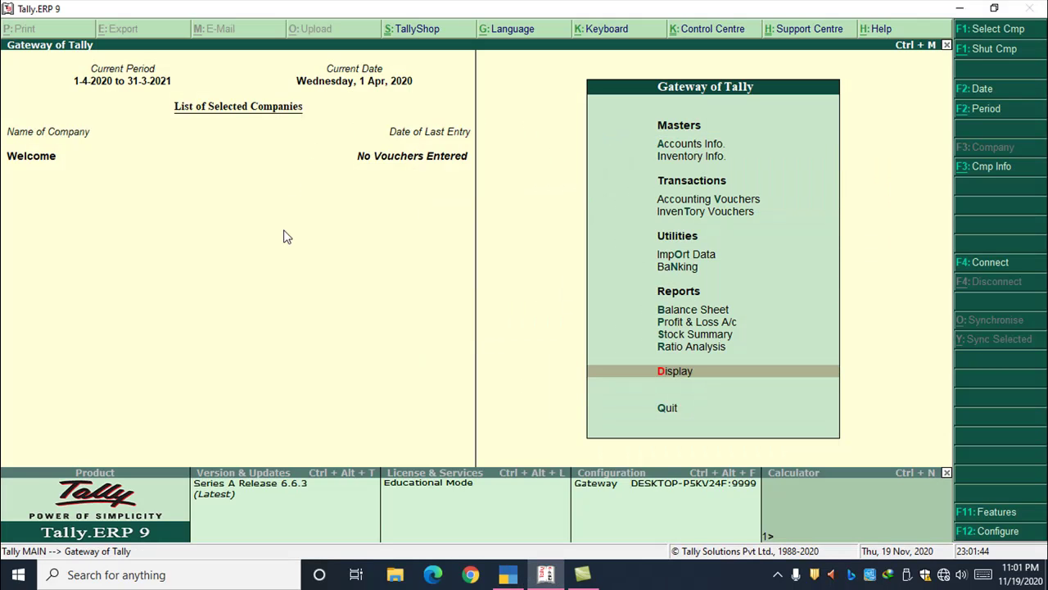
key(alt+Tab)
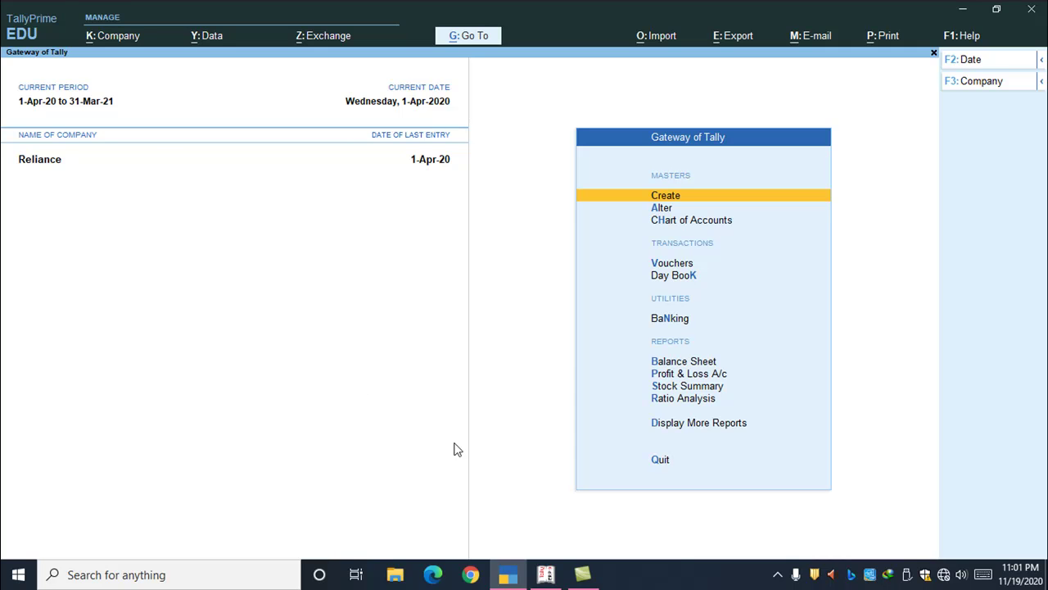
click(545, 574)
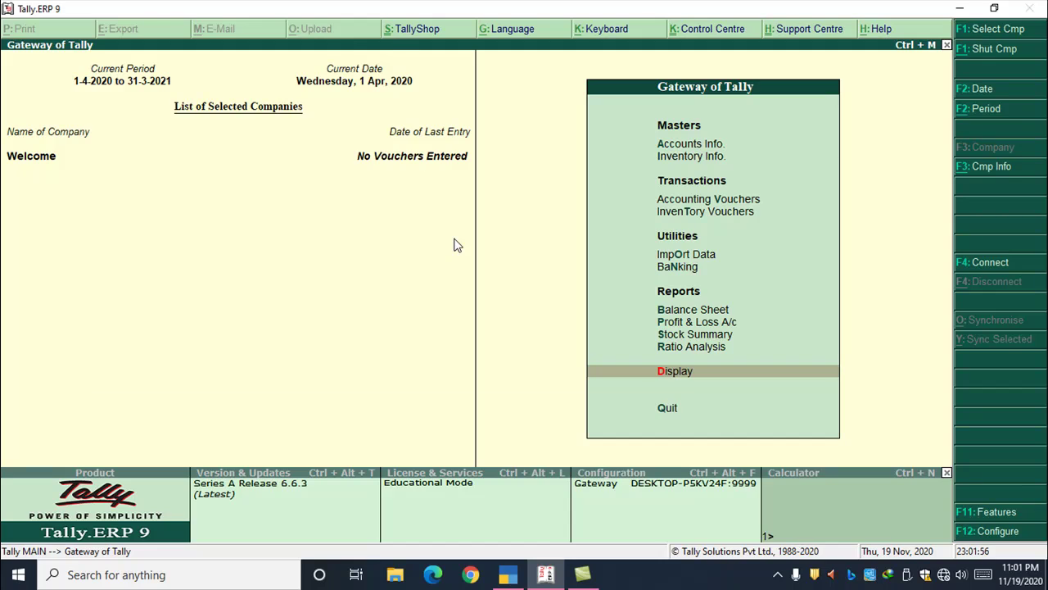
key(alt+Tab)
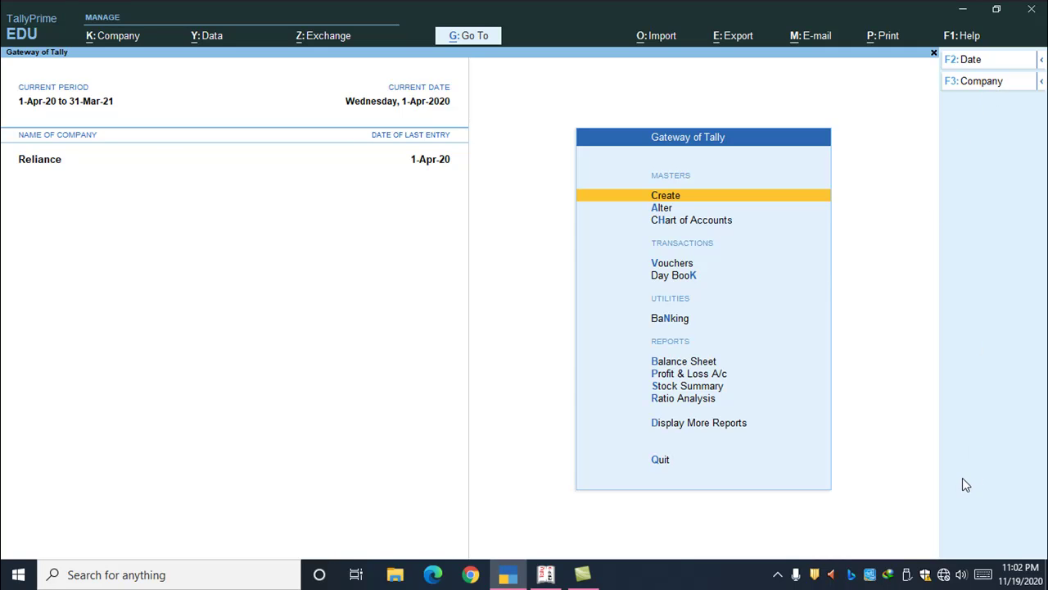
key(alt+Tab)
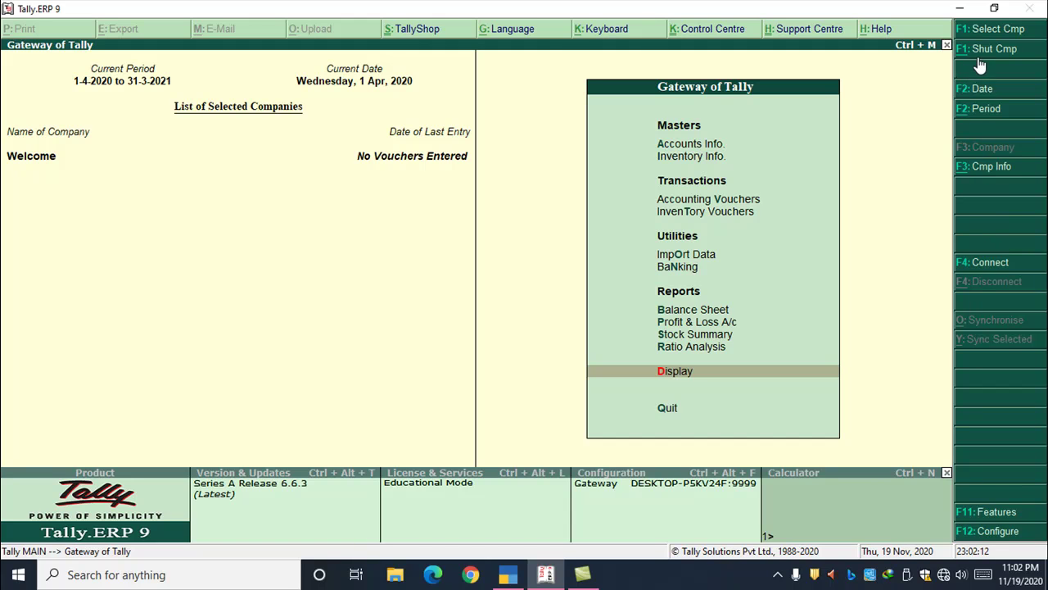
key(alt+Tab)
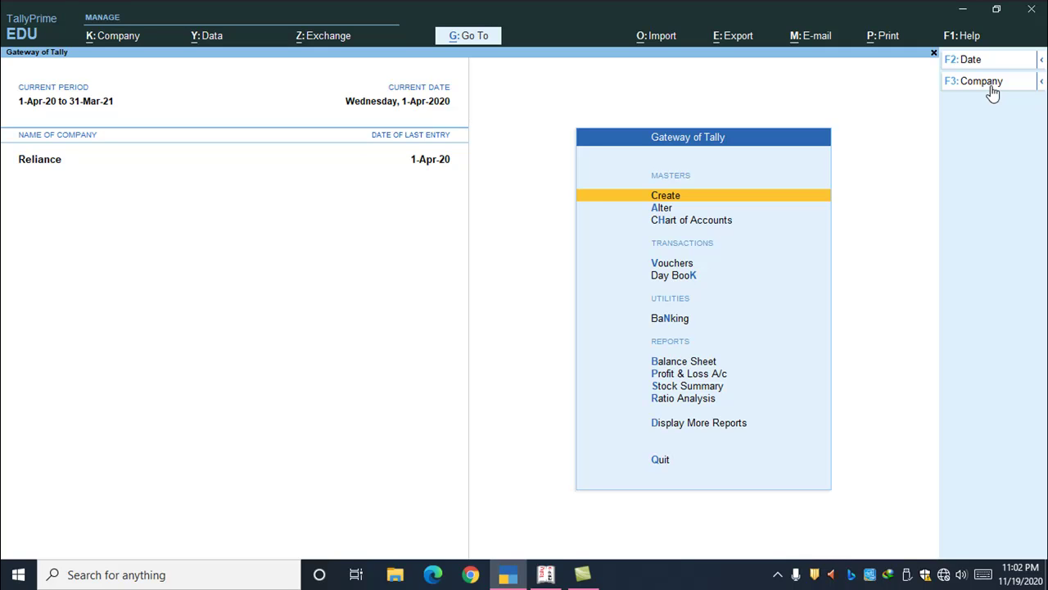
key(alt+Tab)
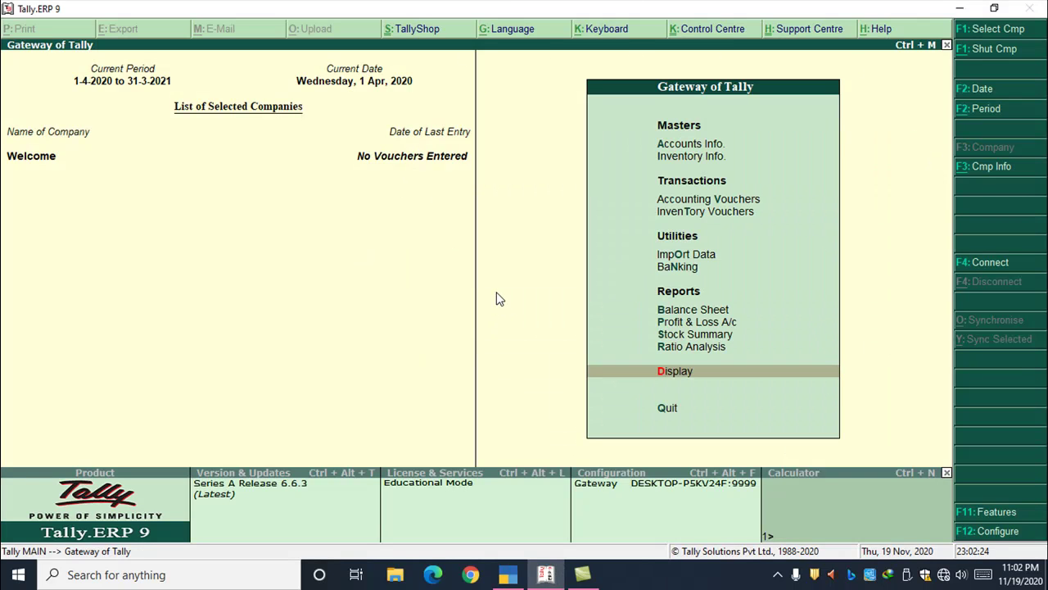
Examine the Company Info. options in Tally.ERP 9, close them and switch to TallyPrime.
key(alt+F3)
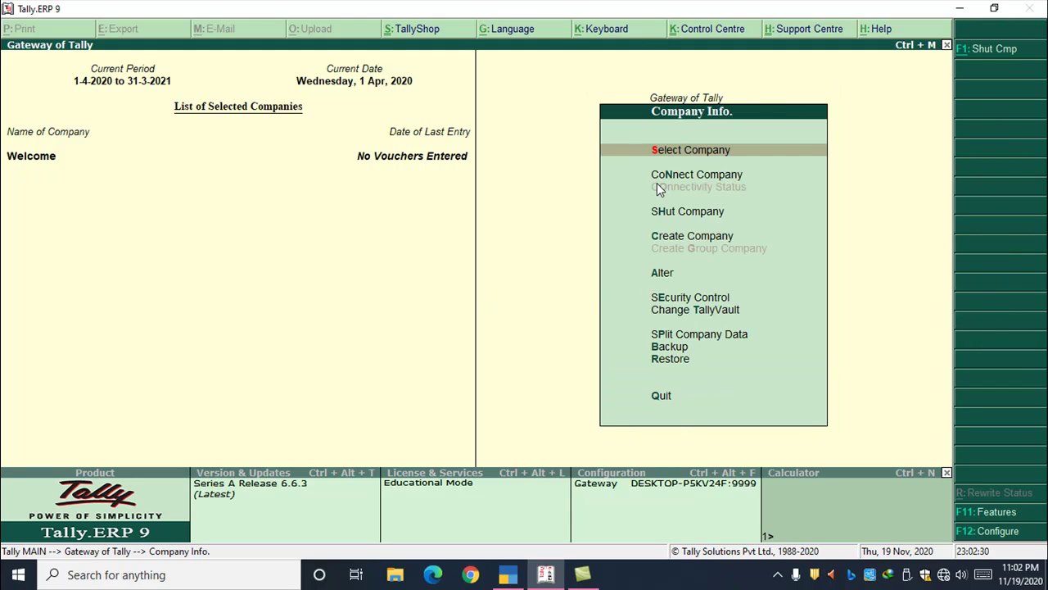
key(Escape)
key(alt+Tab)
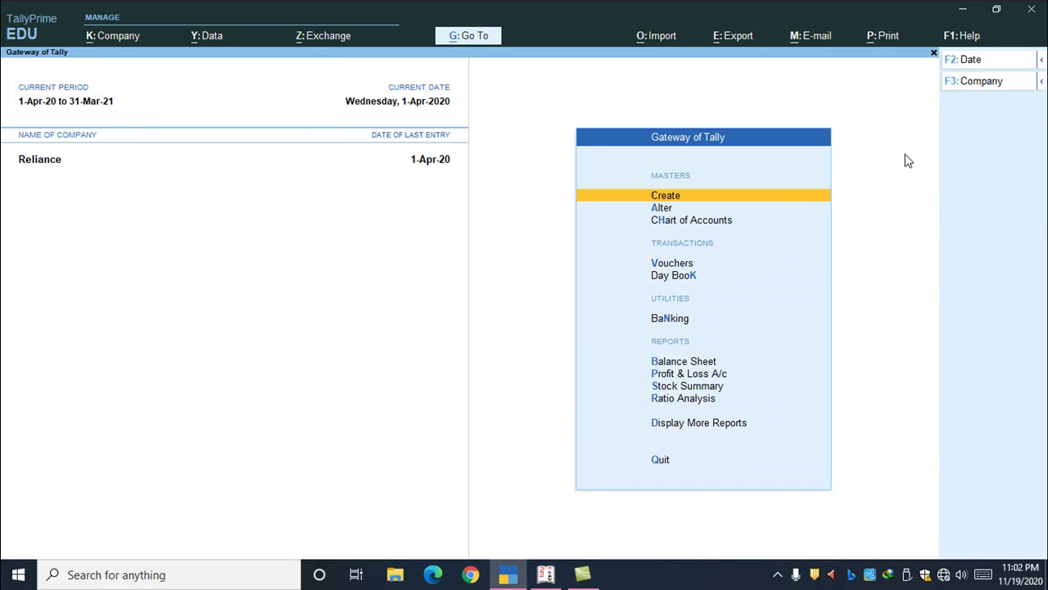
Examine the company change and company management options in TallyPrime, comparing them with the Tally.ERP 9 home screen.
key(F3)
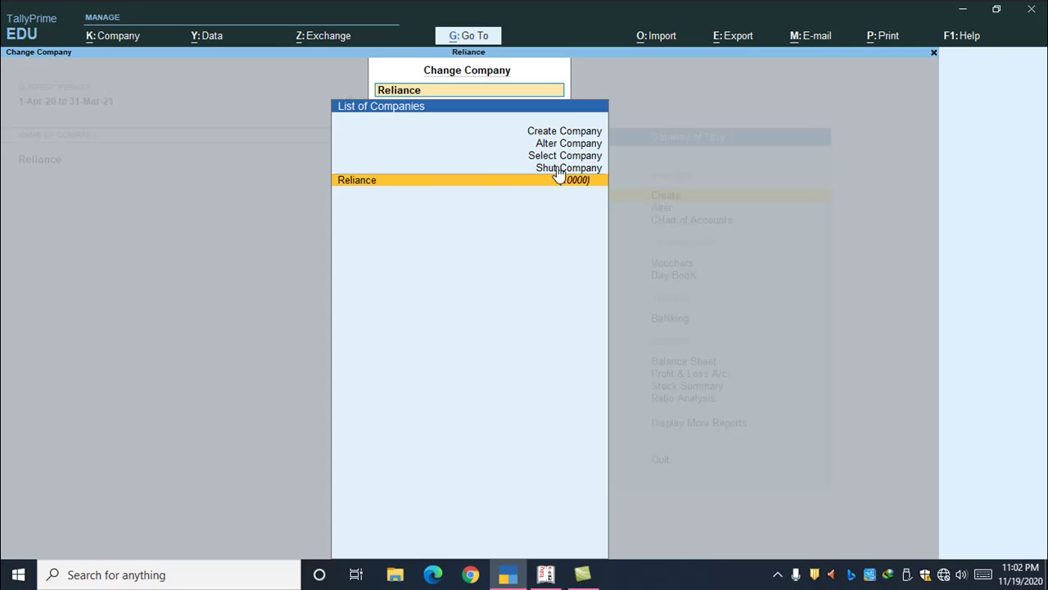
key(Return)
key(alt+Tab)
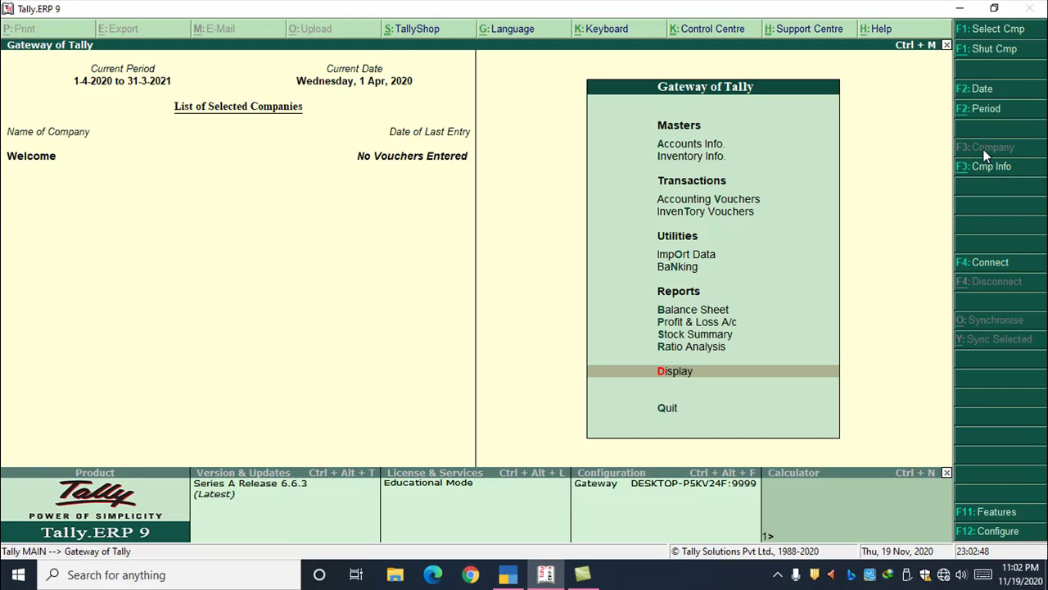
key(alt+Tab)
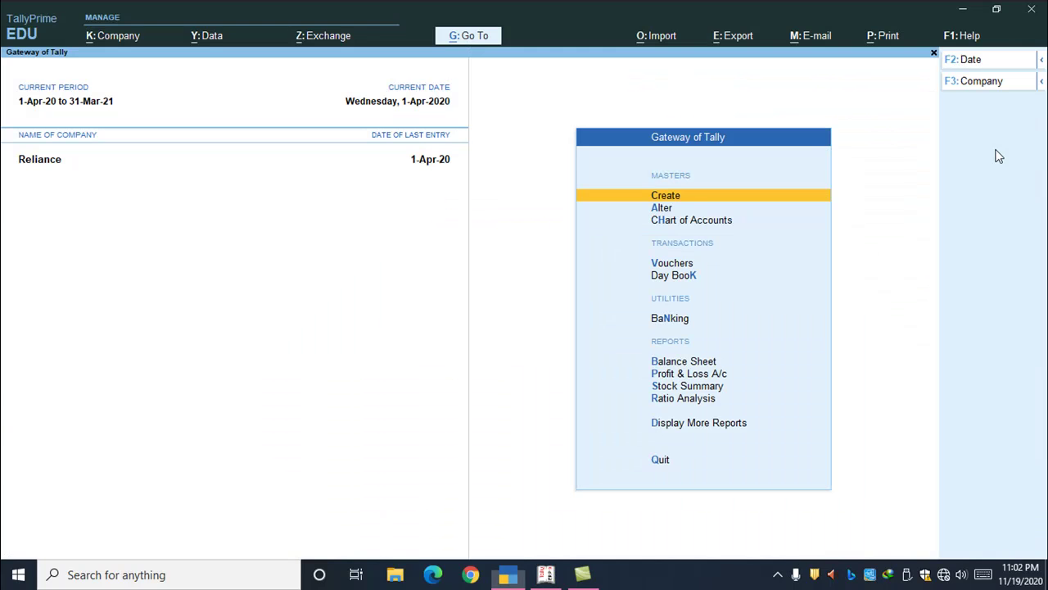
click(113, 38)
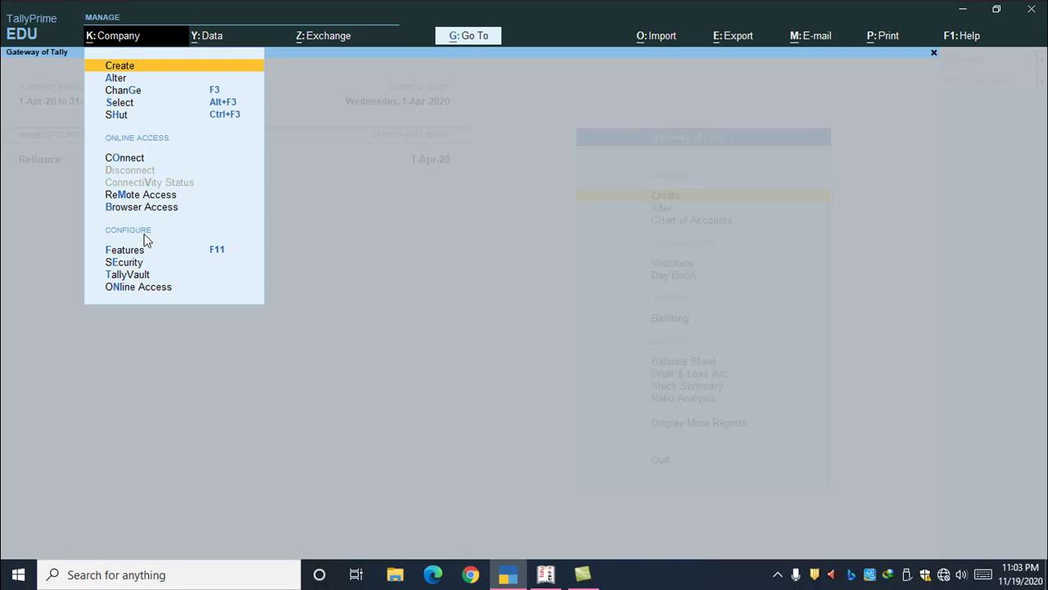
key(Escape)
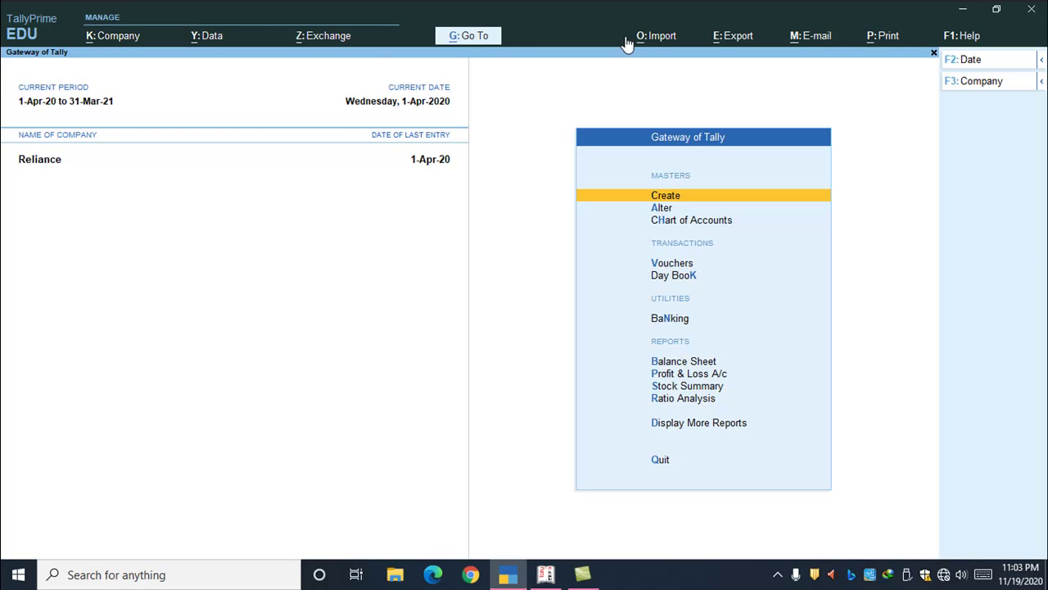
Browse the Go To list of reports down to Verification Reports and close it without opening a report.
key(alt)
click(477, 43)
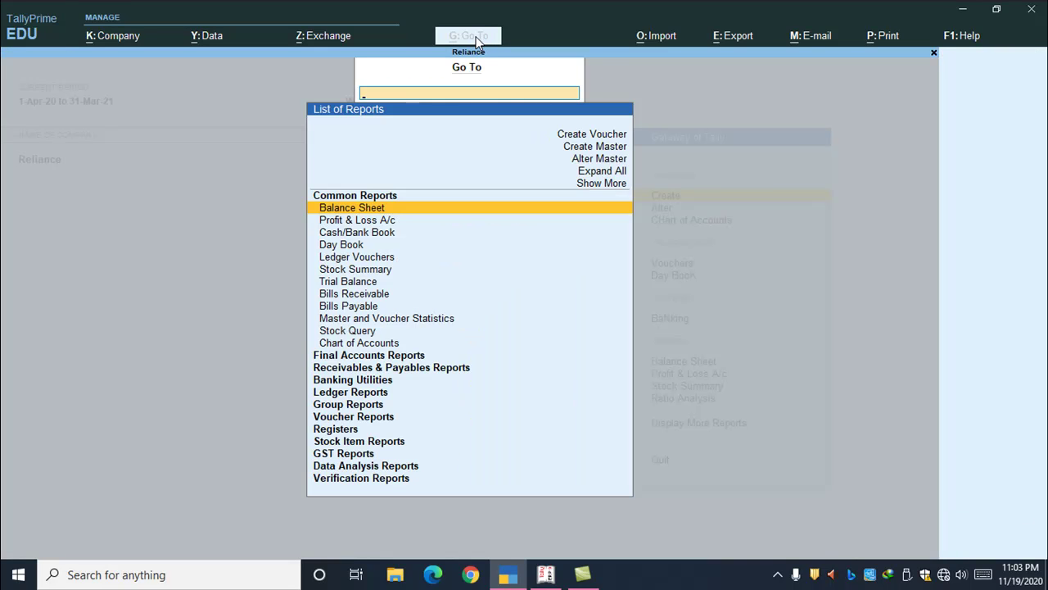
key(Down)
key(Down)
key(Down)
key(Down)
key(Down)
key(Down)
key(Down)
key(Down)
key(Down)
key(Down)
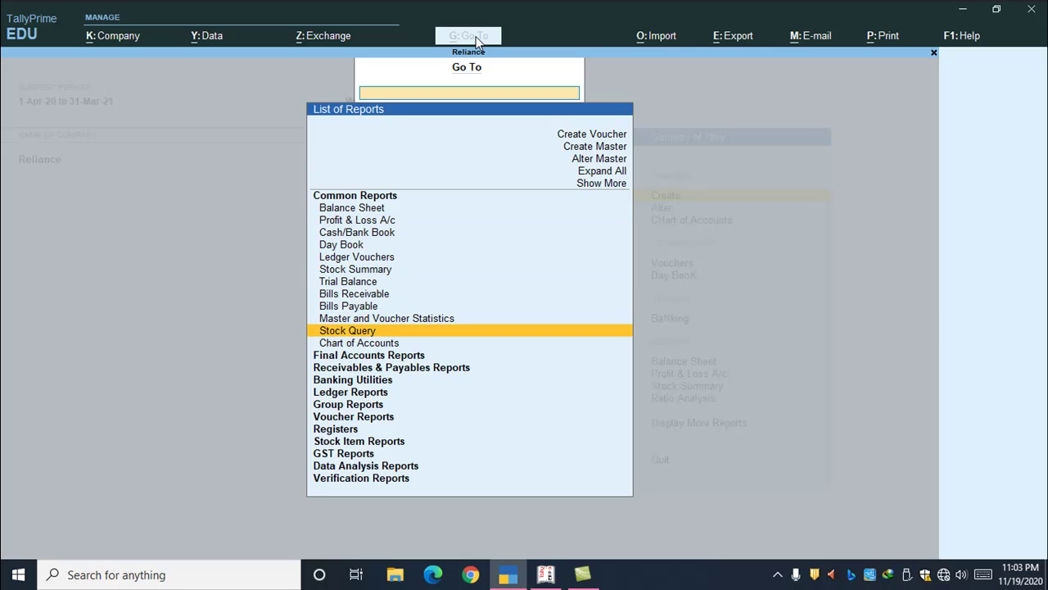
key(Down)
key(Down)
key(Down)
key(Down)
key(Down)
key(Down)
key(Down)
key(Down)
key(Down)
key(Down)
key(Down)
key(Down)
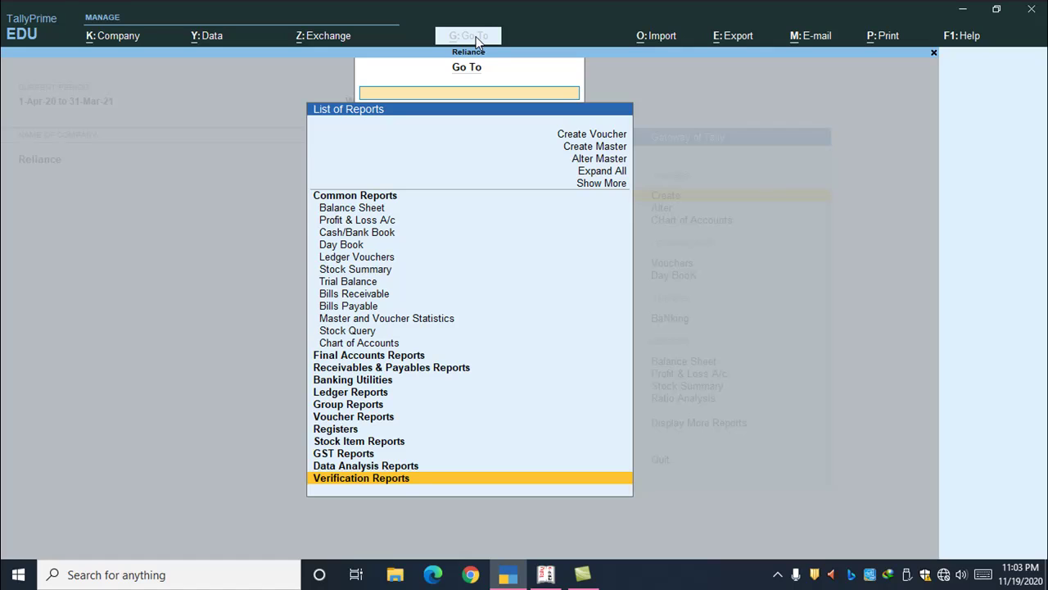
key(Up)
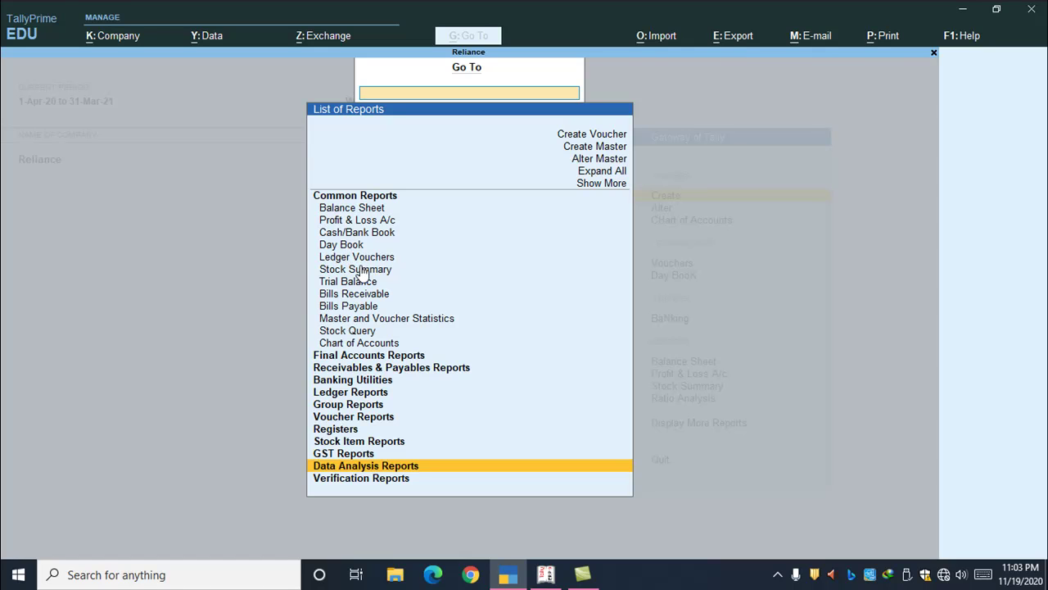
key(Escape)
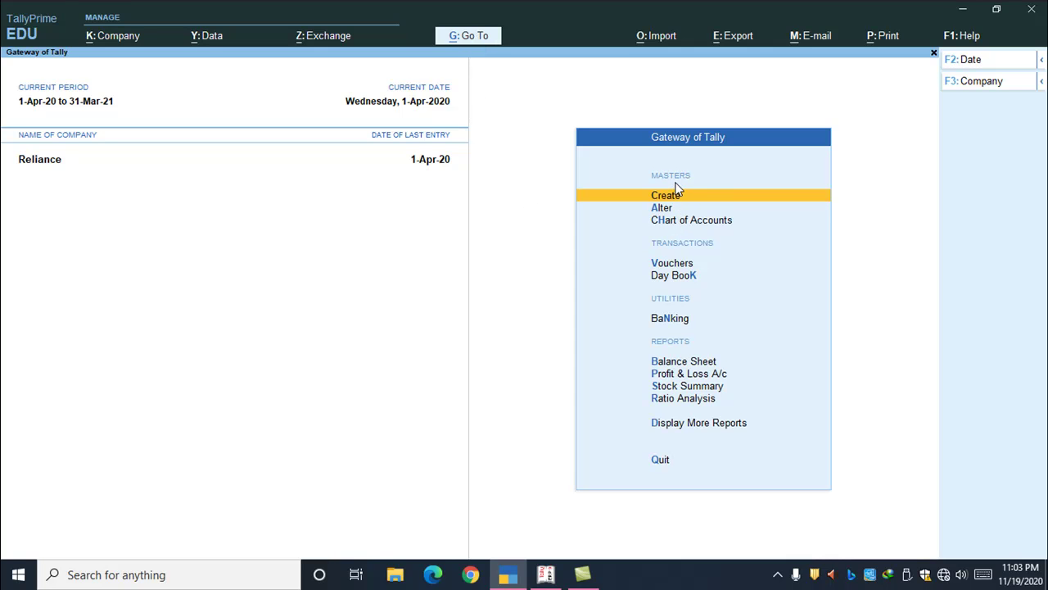
Compare the Masters options with Tally.ERP 9, and browse the accounting, inventory and payroll masters available for creation in TallyPrime.
key(alt+Tab)
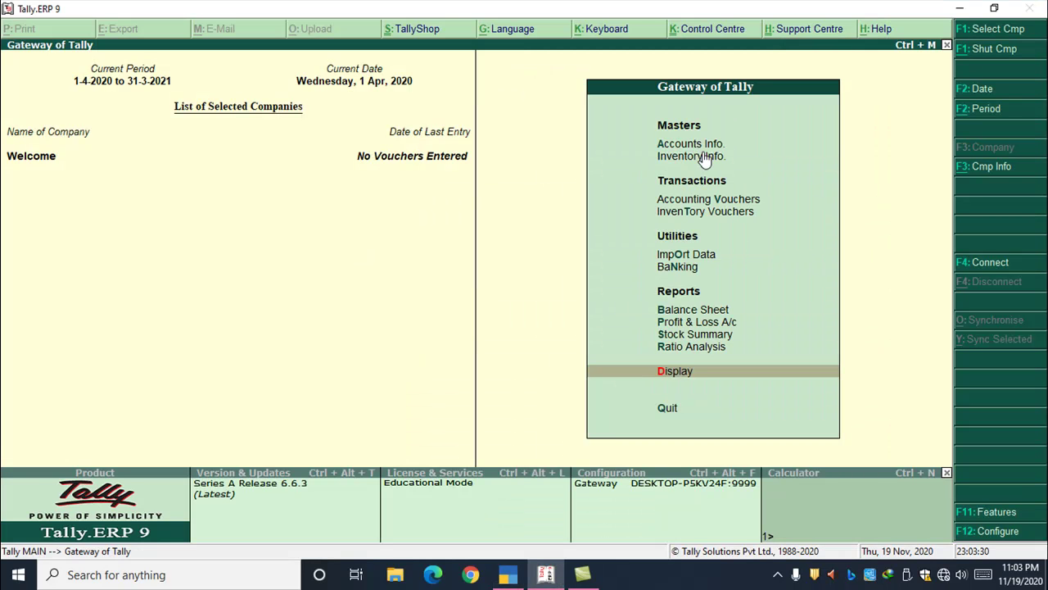
key(alt+Tab)
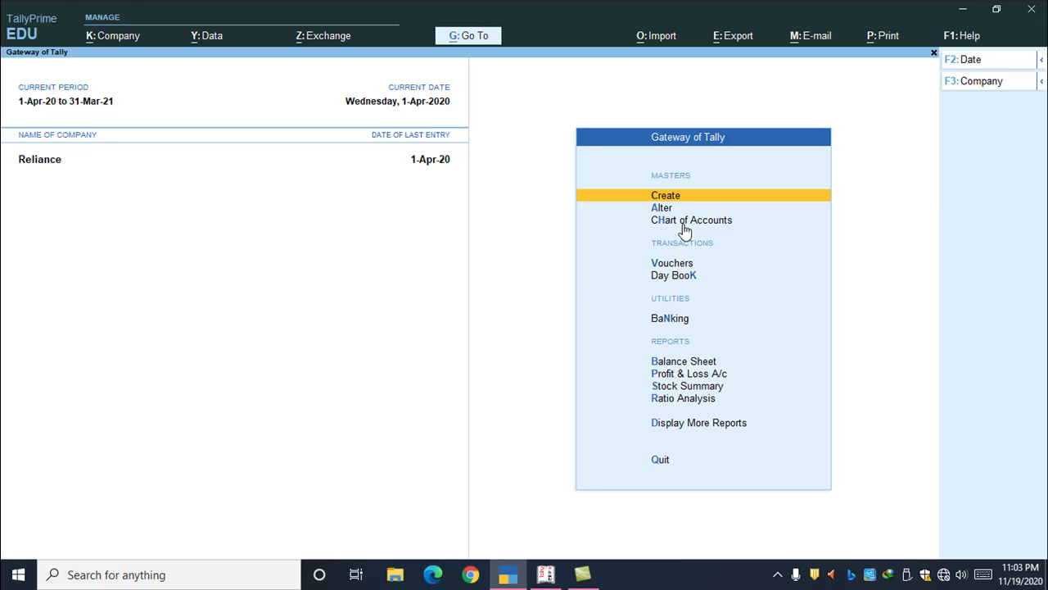
key(Return)
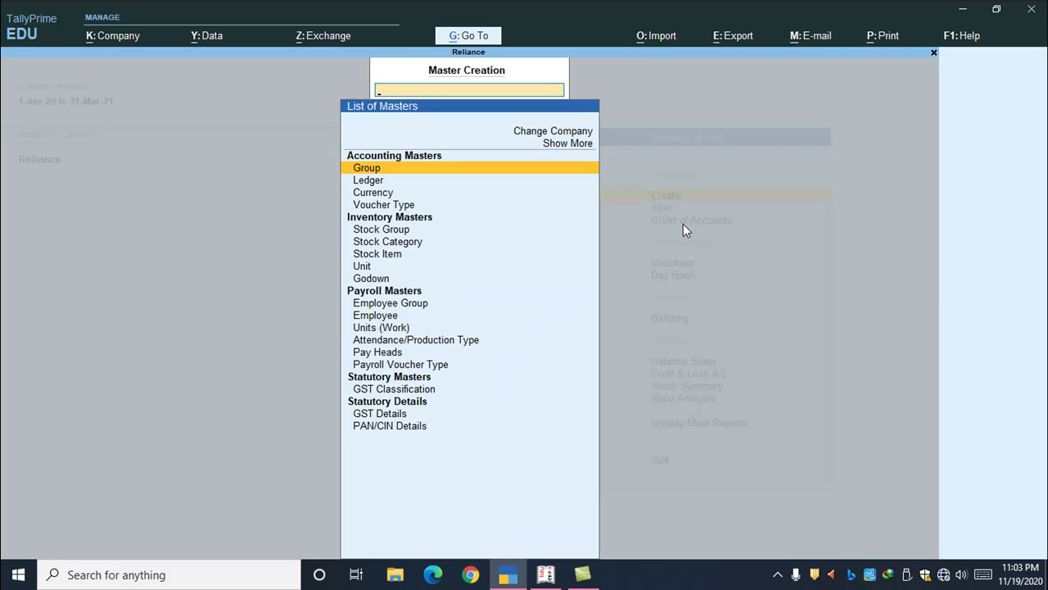
key(Down)
key(Down)
key(Down)
key(Down)
key(Down)
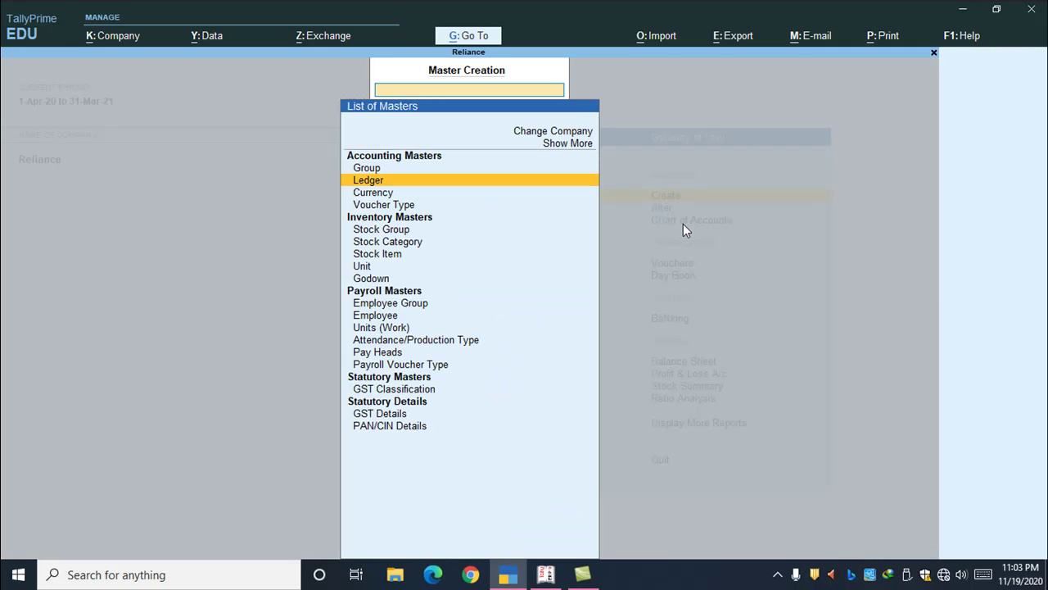
key(Down)
key(Down)
key(Down)
key(Down)
key(Down)
key(Down)
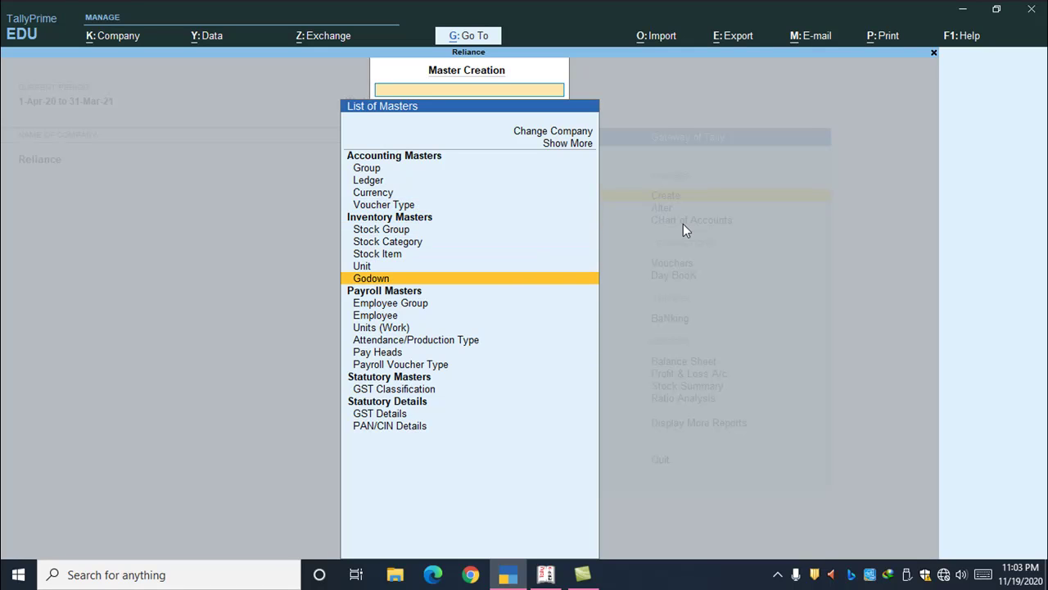
key(Up)
key(Up)
key(Up)
key(Up)
key(Up)
key(Up)
key(Up)
key(Up)
key(Up)
key(Up)
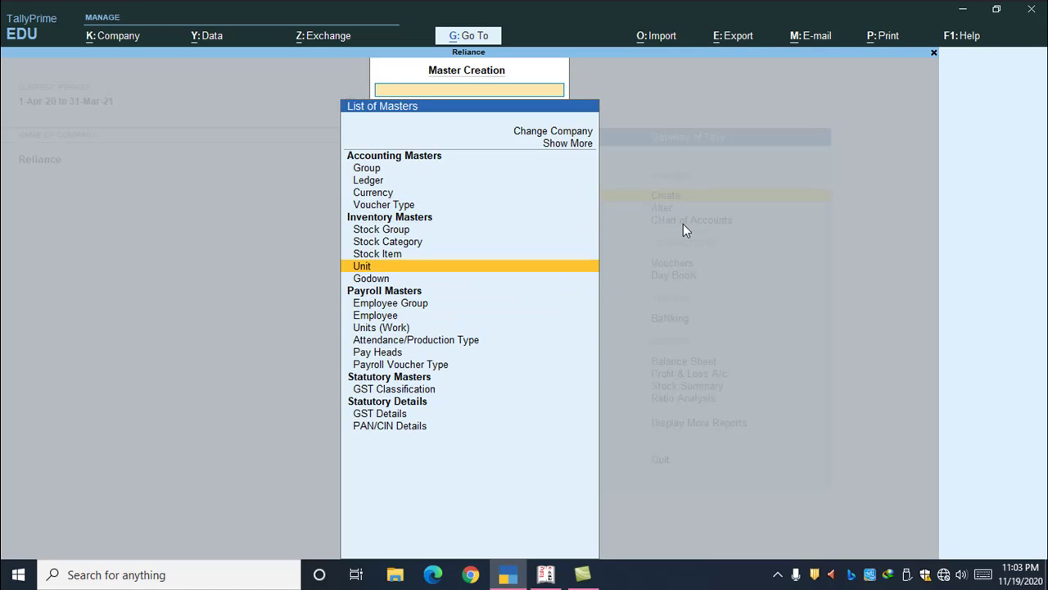
key(Down)
key(Down)
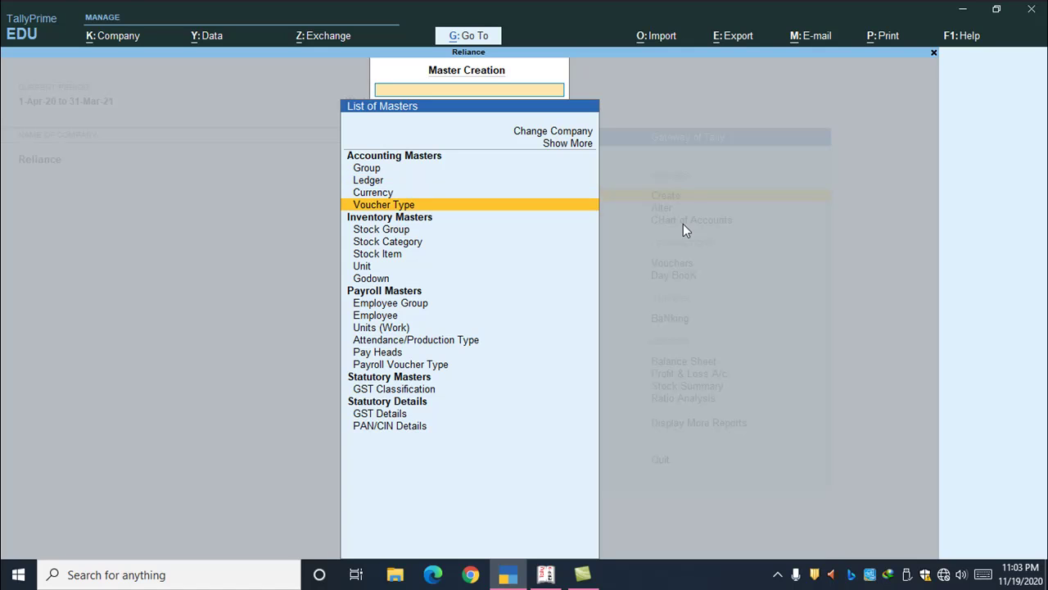
key(Down)
key(Down)
key(Down)
key(Down)
key(Down)
key(Down)
key(Down)
key(Down)
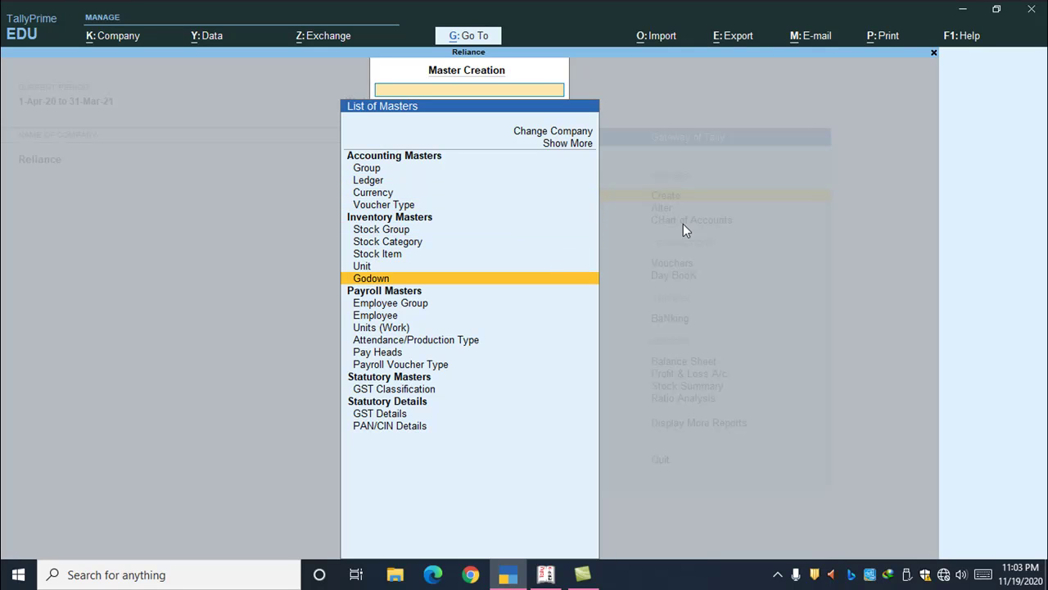
key(Down)
key(Up)
key(Up)
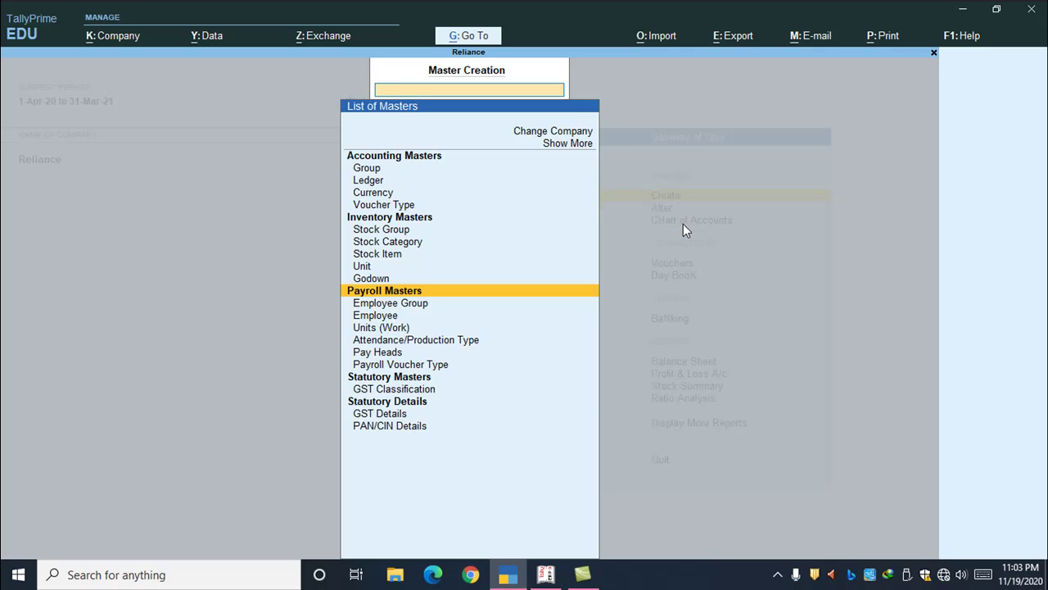
key(Up)
key(Up)
key(Up)
key(Up)
key(Up)
key(Up)
key(Up)
key(Up)
key(Up)
key(Up)
key(Down)
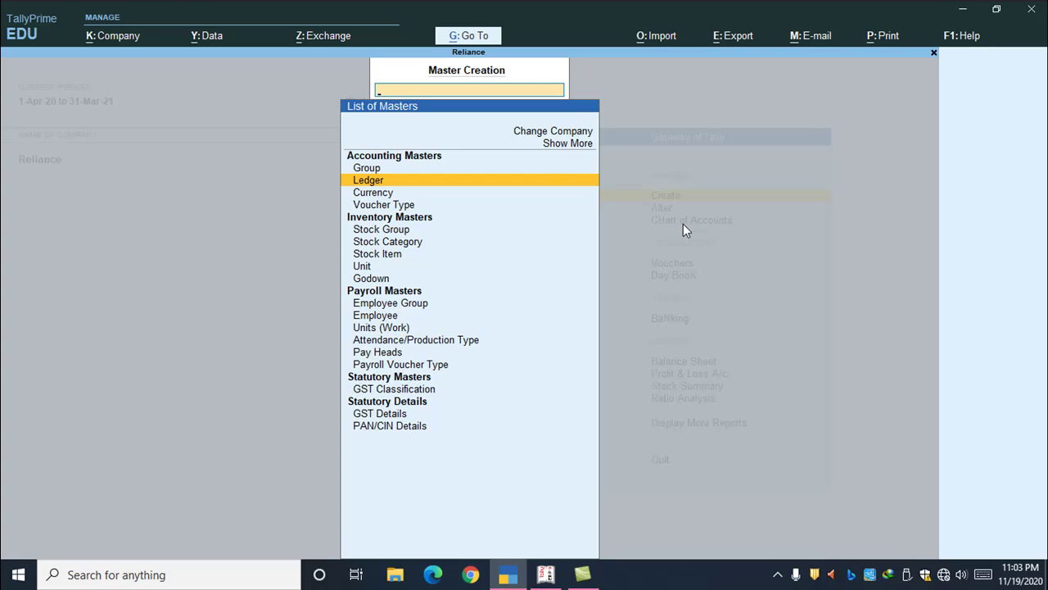
key(Escape)
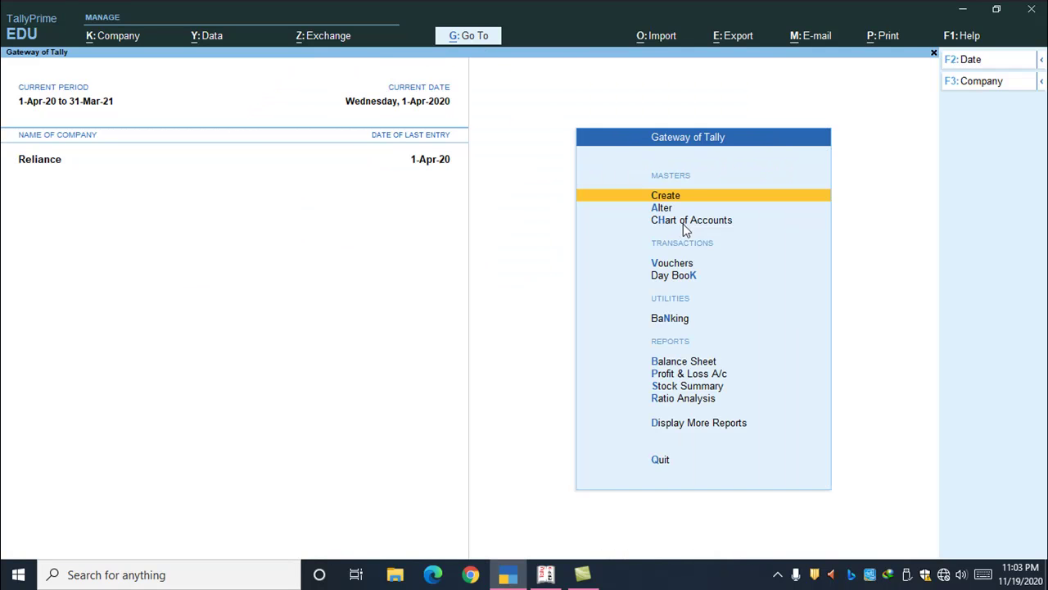
Open the Cash ledger for alteration to examine its details, and return to the list of ledgers without saving.
key(Down)
key(Return)
key(Down)
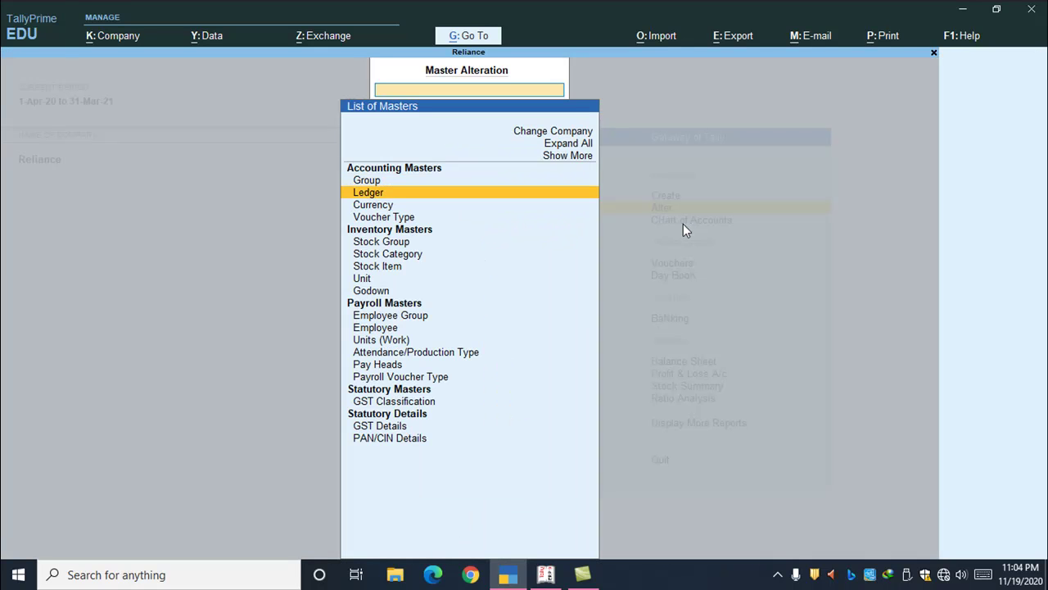
key(Return)
key(Return)
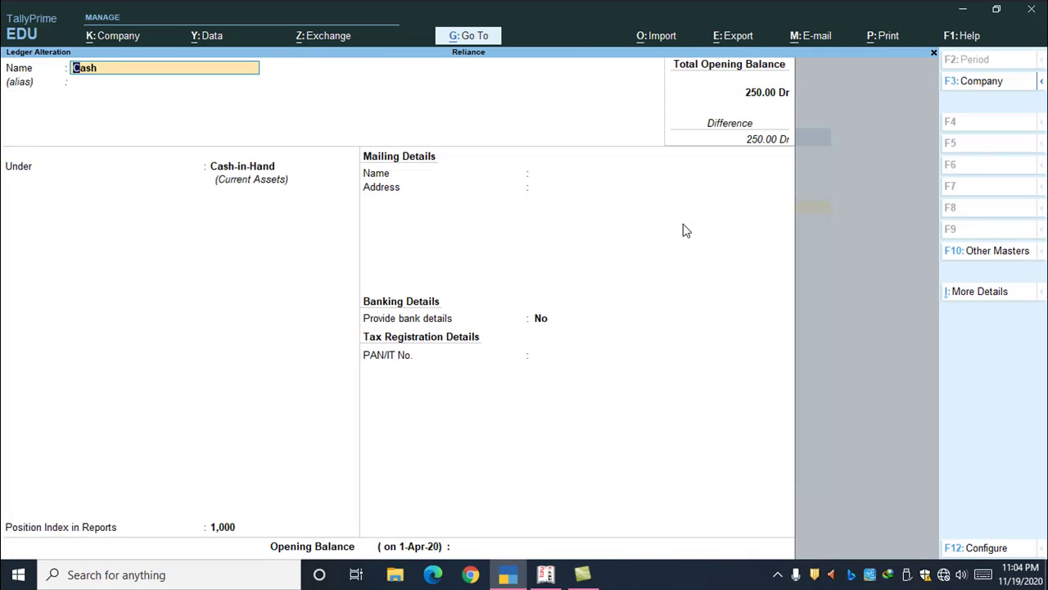
key(BackSpace)
key(Escape)
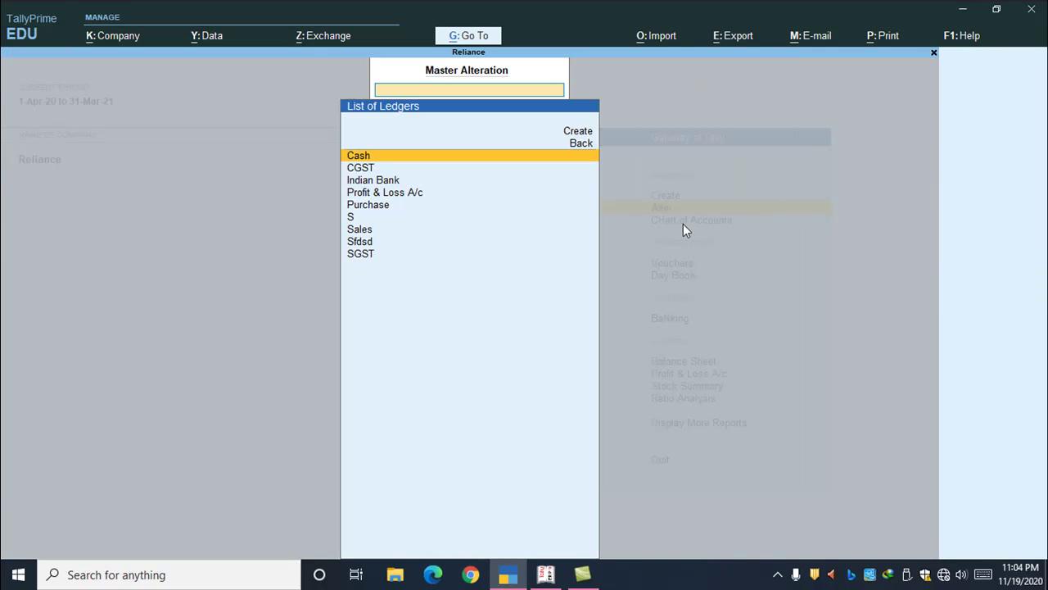
key(Return)
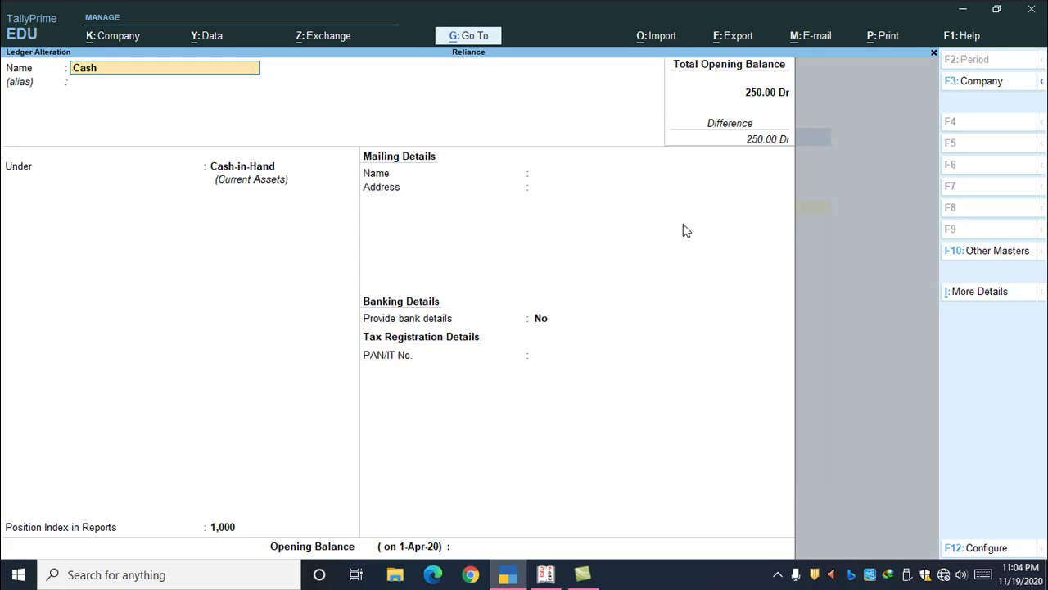
key(BackSpace)
key(Escape)
key(y)
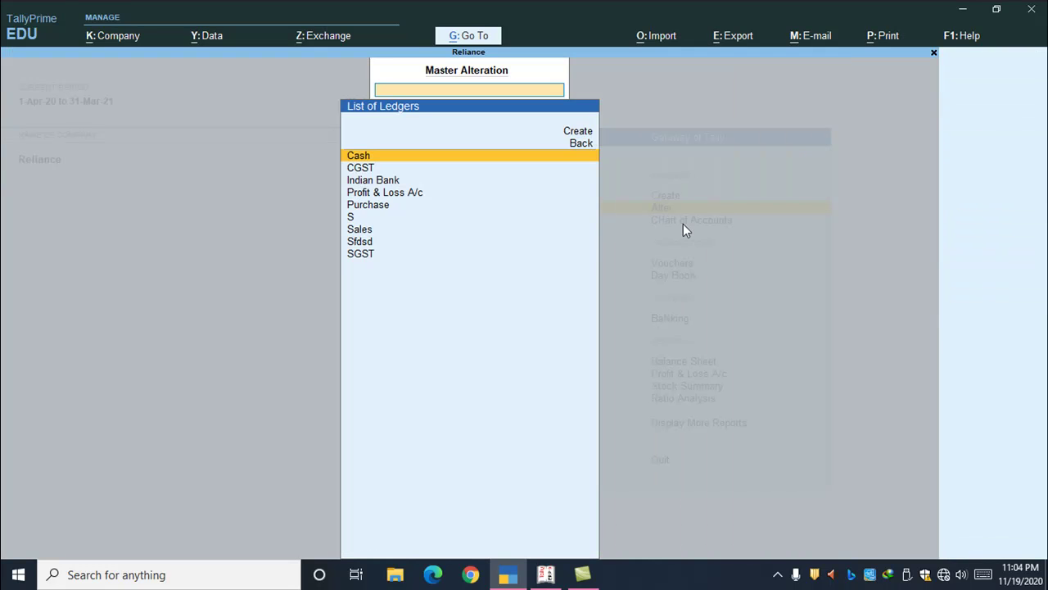
Leave master alteration and open the list of voucher types from the Chart of Accounts.
key(Escape)
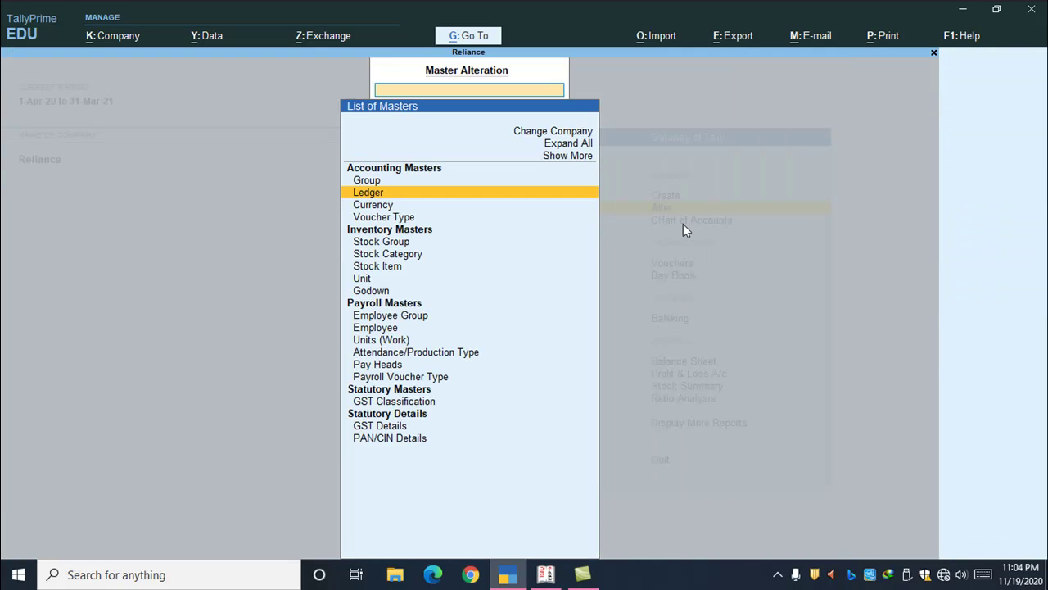
key(Escape)
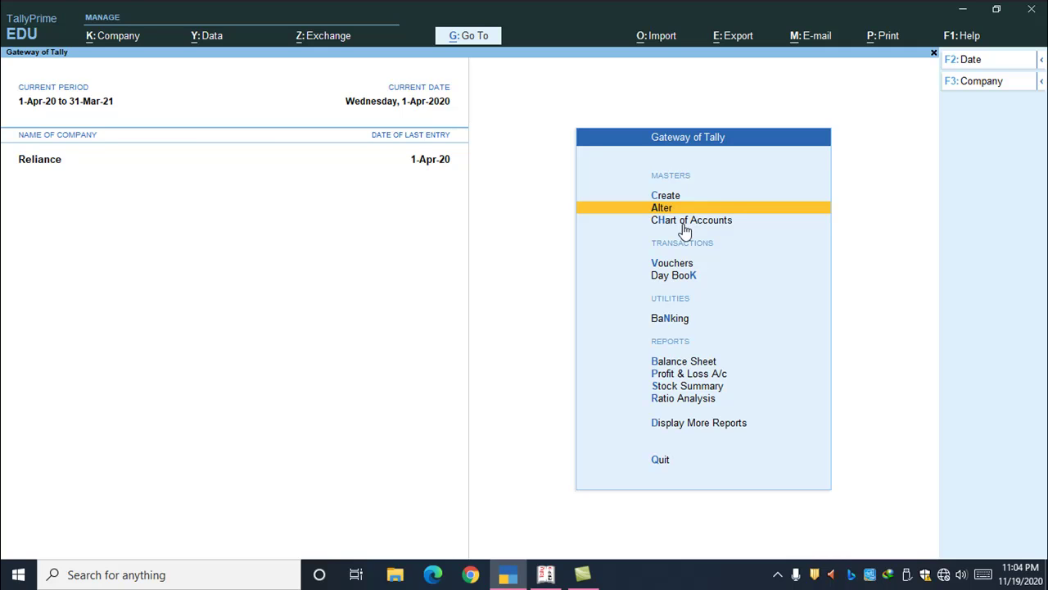
key(Down)
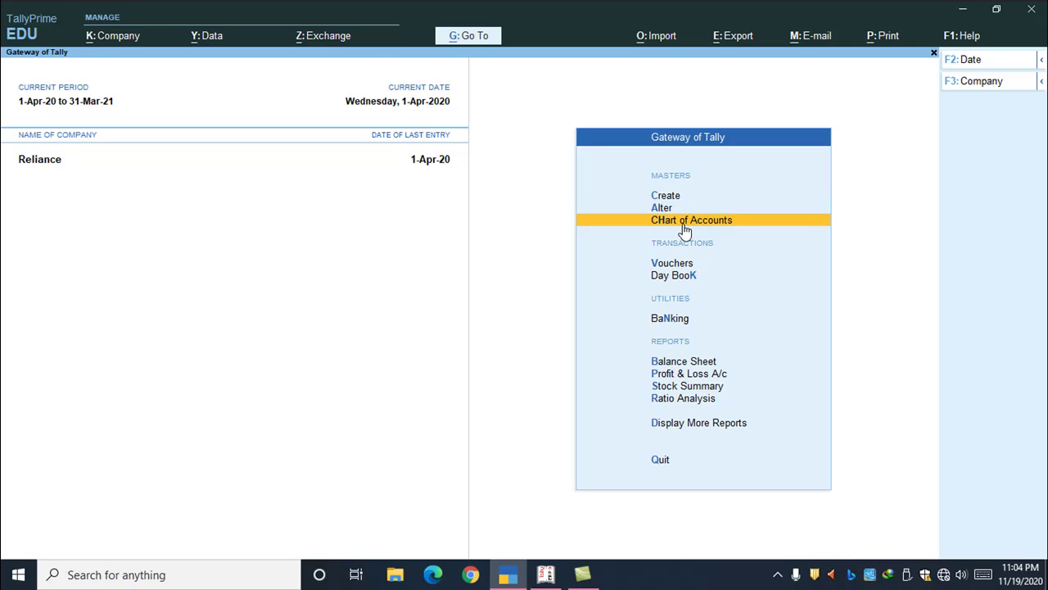
key(Return)
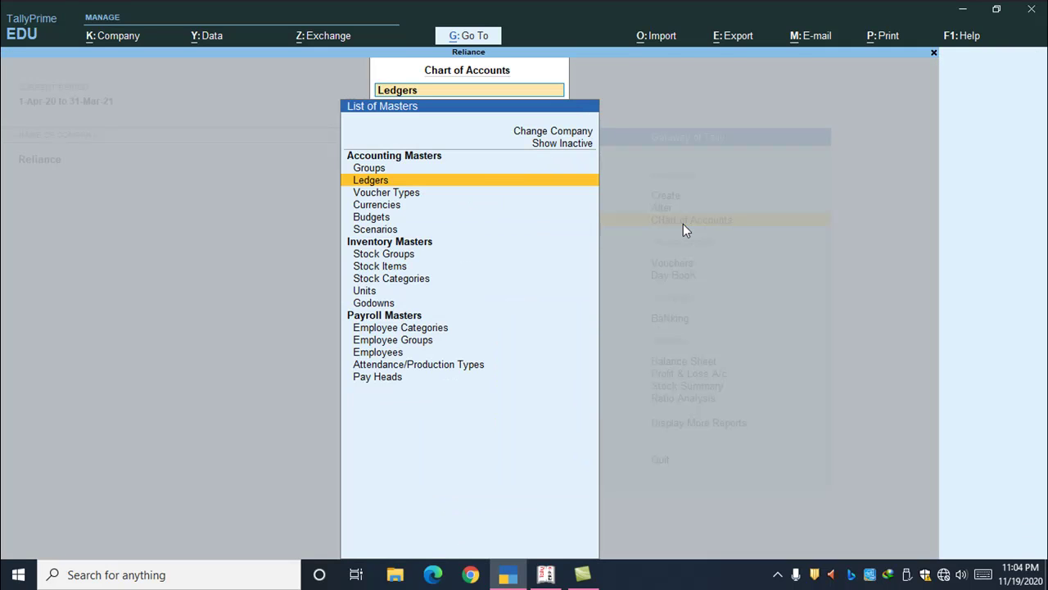
key(Down)
key(Down)
key(Down)
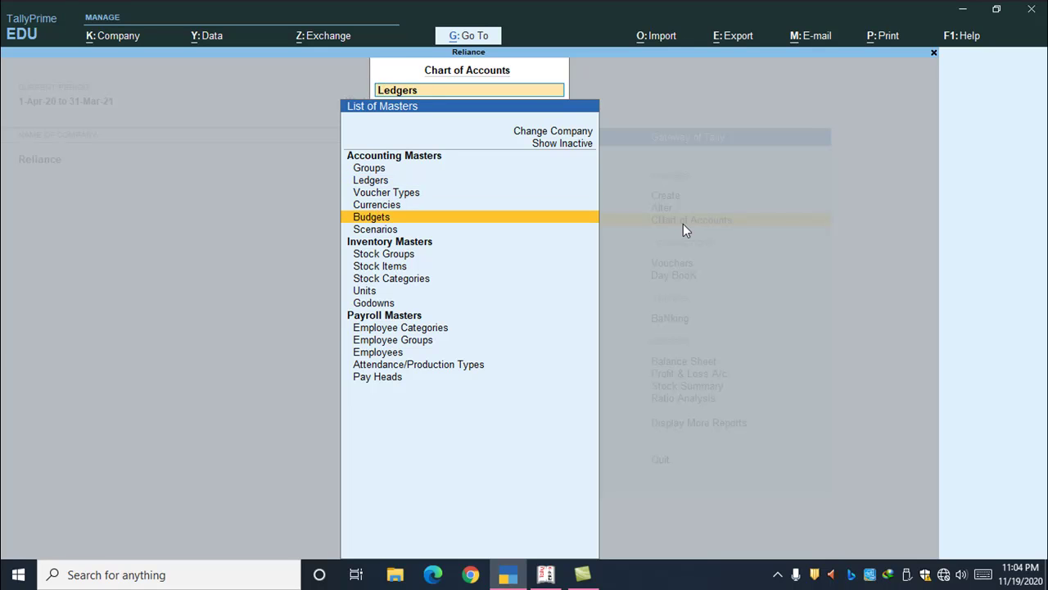
key(Up)
key(Up)
key(Return)
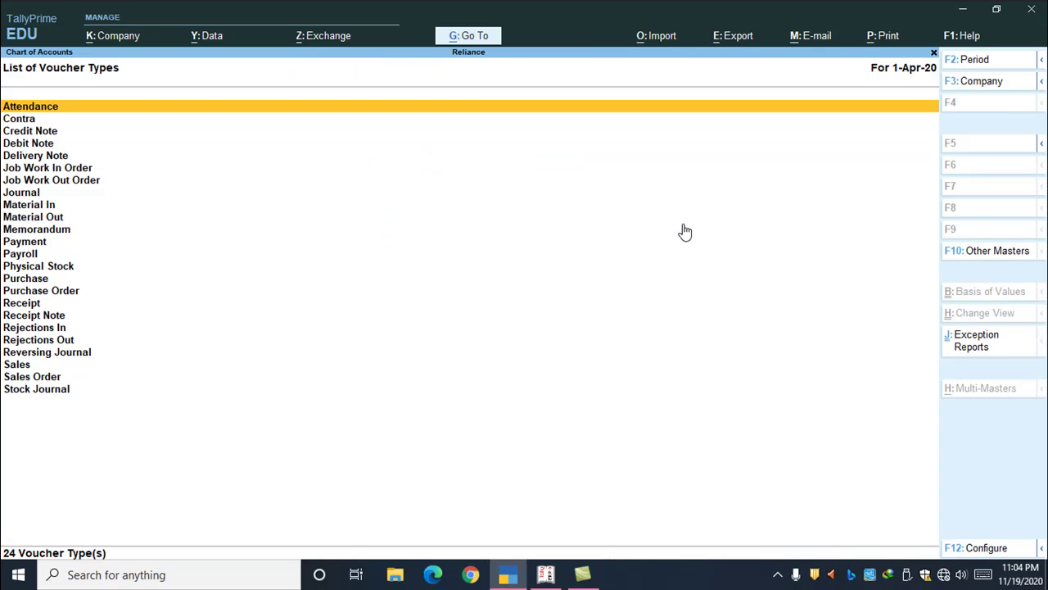
View the list of ledgers in the Chart of Accounts and return to the Gateway of Tally.
key(Escape)
key(Up)
key(Return)
key(Escape)
key(Down)
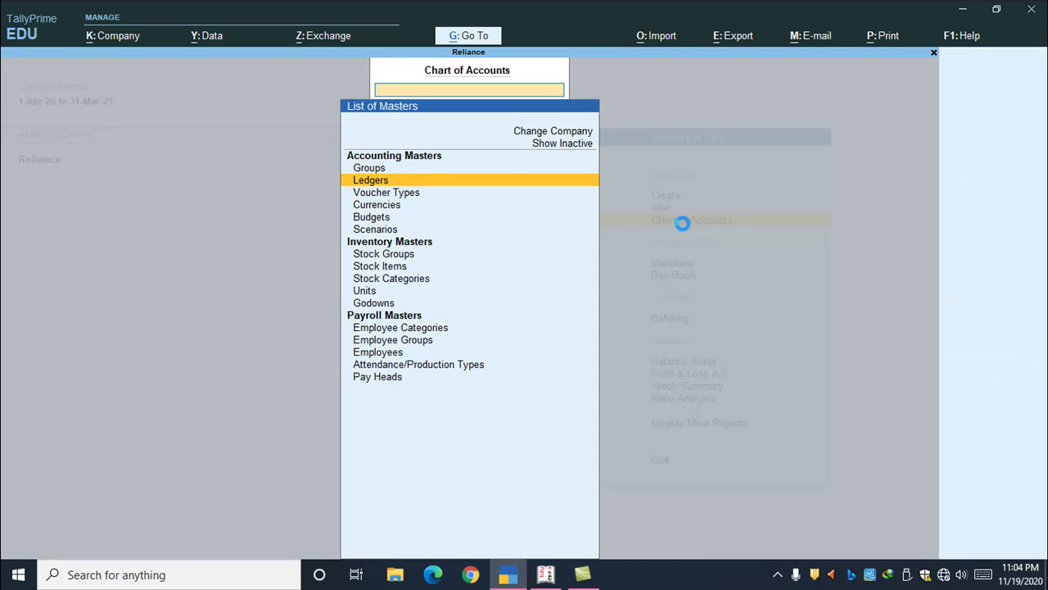
key(Return)
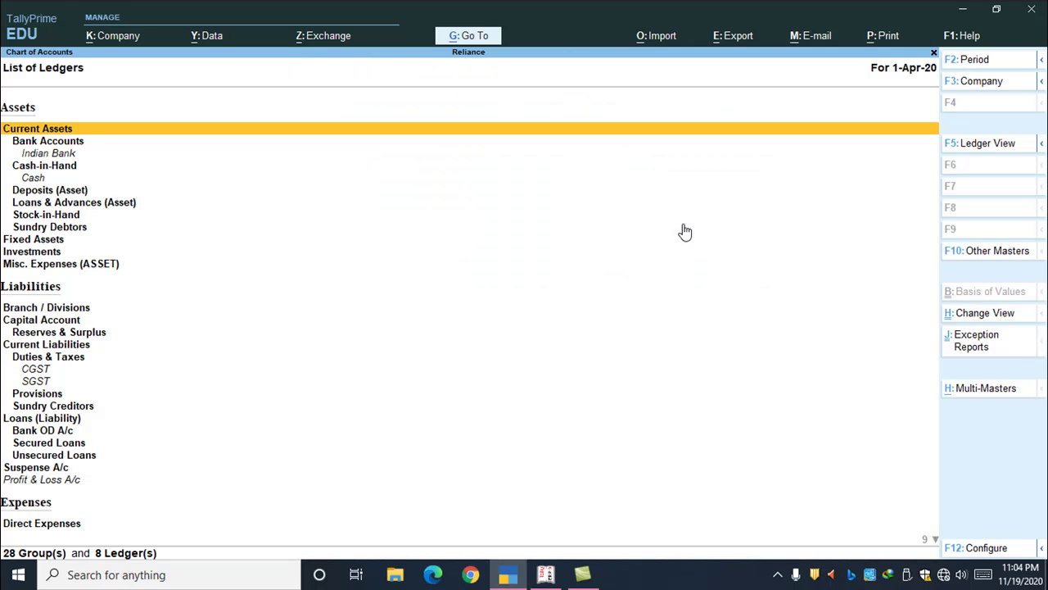
key(Escape)
key(Escape)
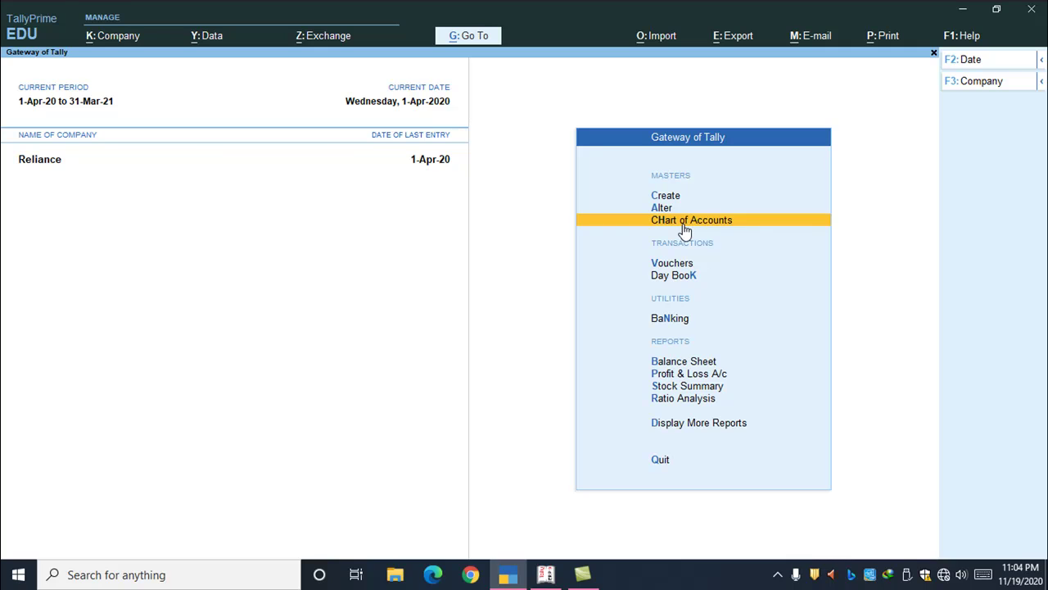
Open voucher creation and examine the voucher types grouped under Sales.
key(Down)
key(Down)
key(Up)
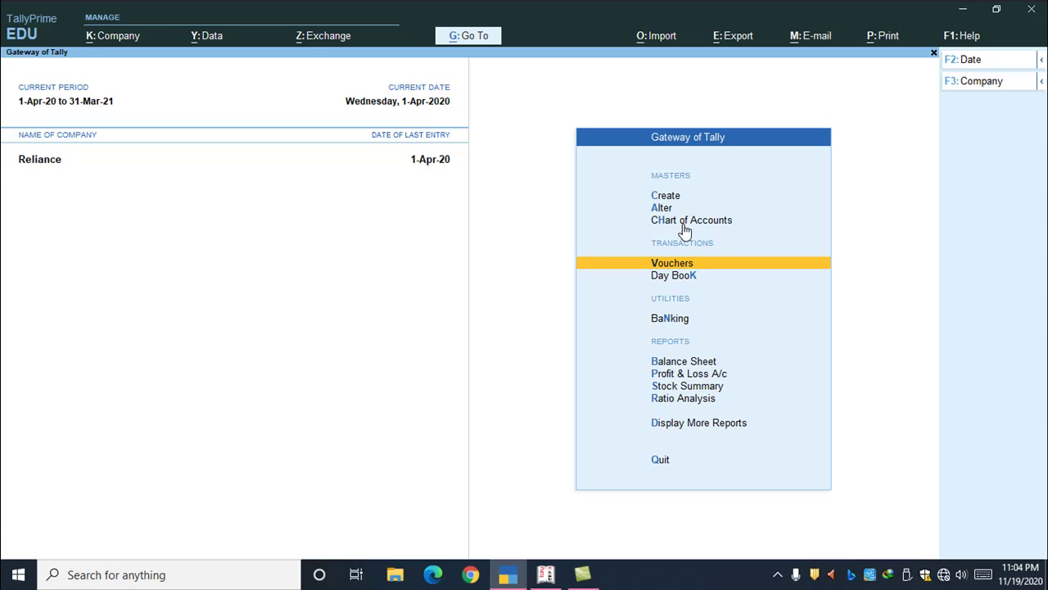
key(Return)
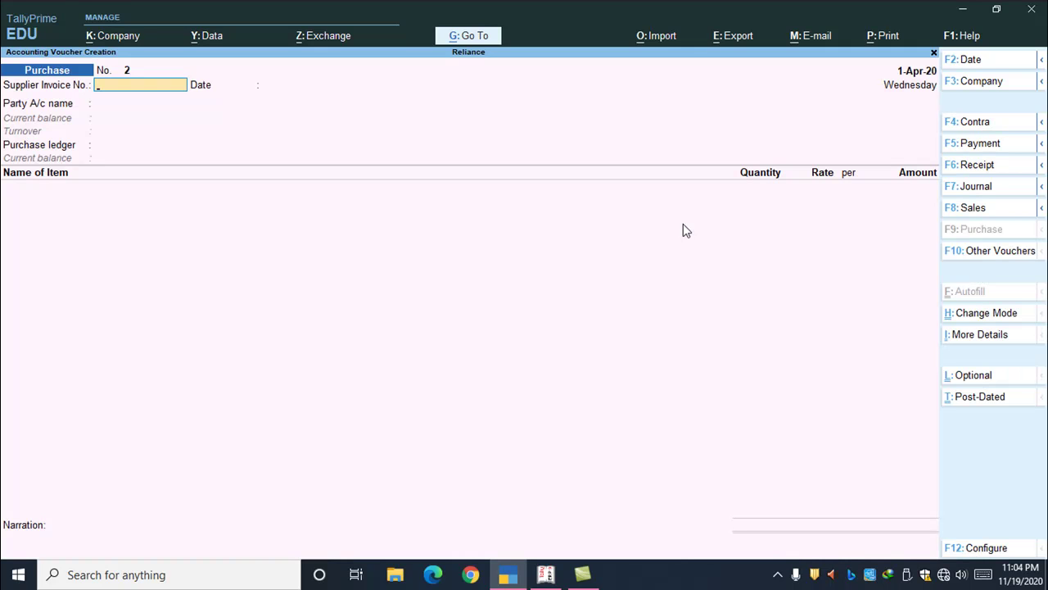
click(1041, 210)
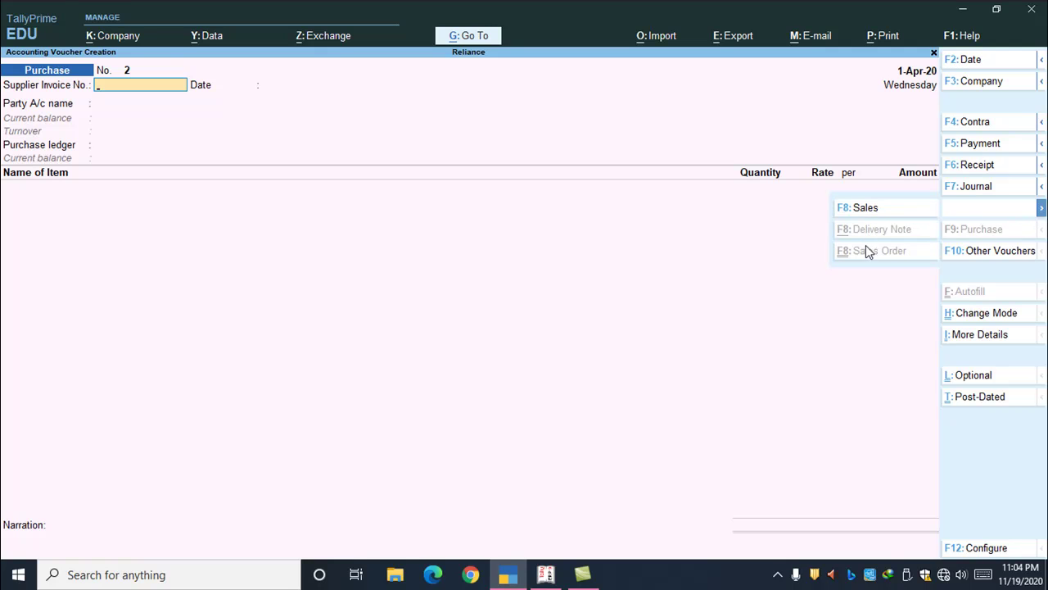
click(1043, 235)
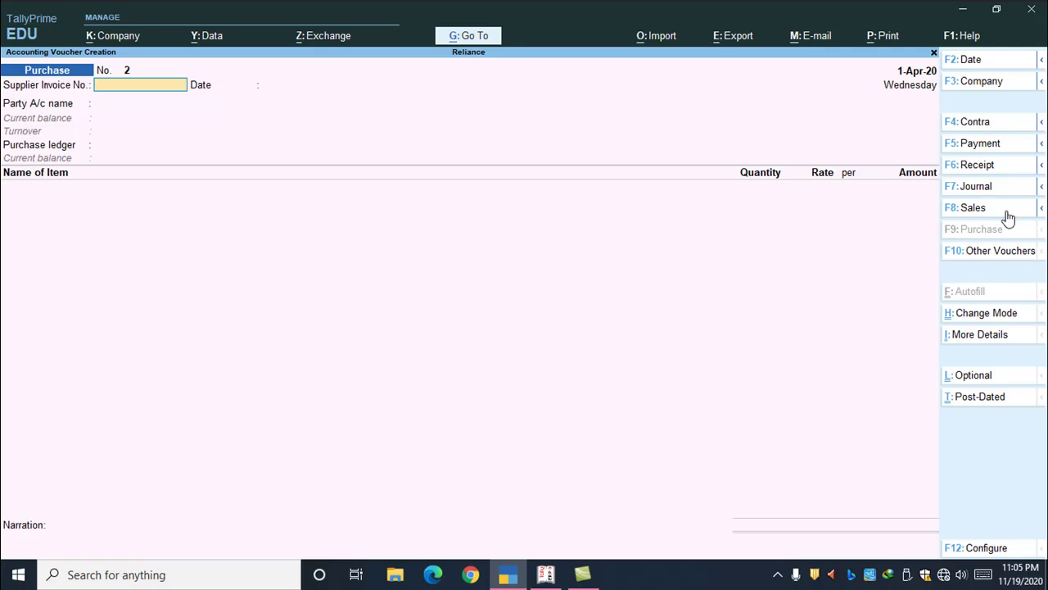
Switch to a Journal voucher, examine the voucher types grouped under Purchase, and view the list of other vouchers without changing the type.
click(999, 189)
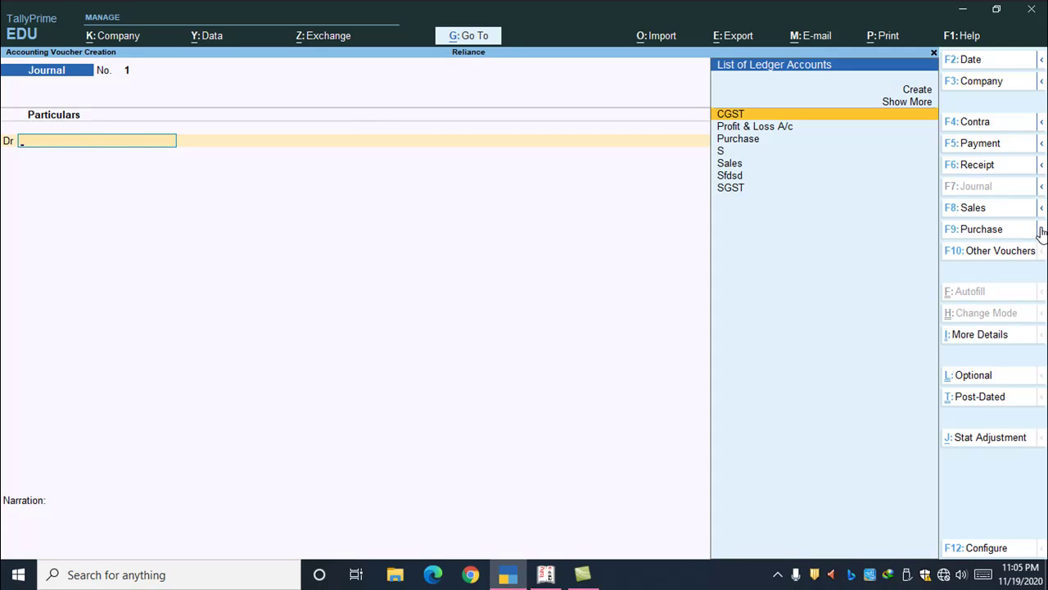
click(1042, 233)
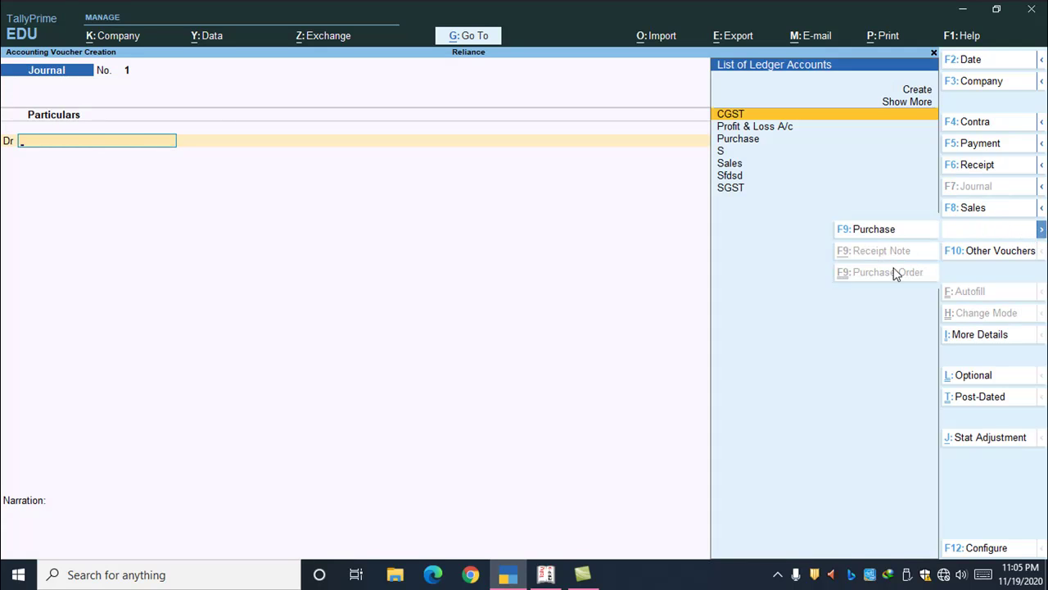
click(985, 421)
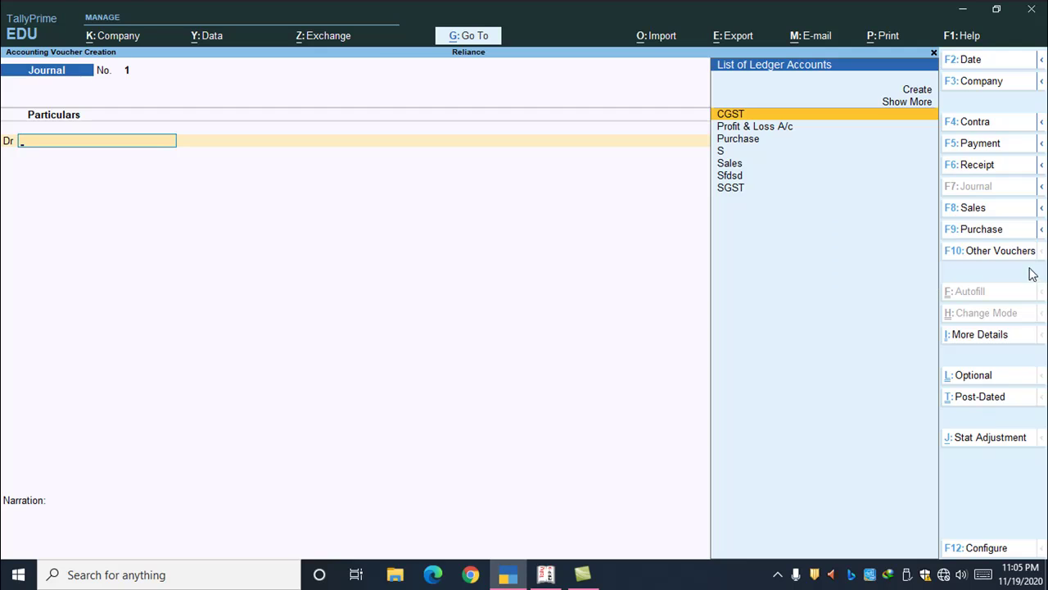
click(1020, 257)
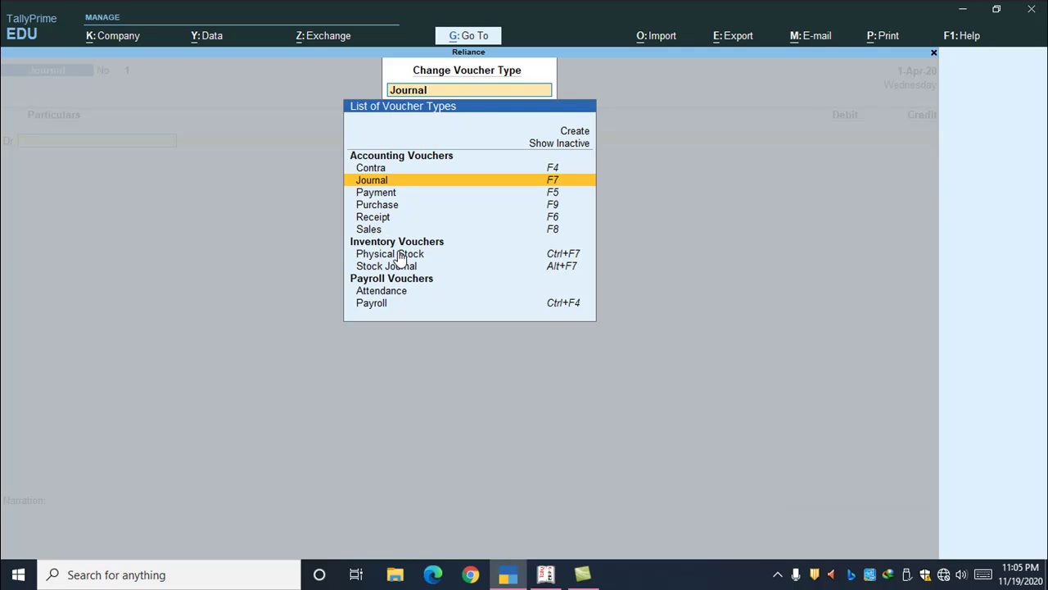
key(BackSpace)
key(Escape)
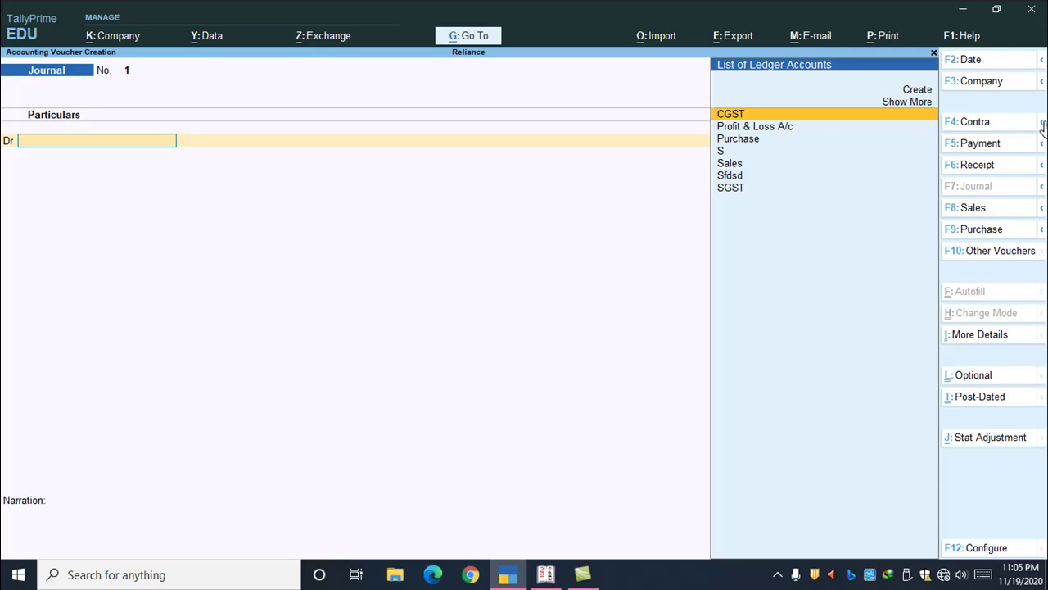
Examine the voucher types grouped under Contra, Payment, Receipt, Sales and Journal, and leave voucher creation without saving.
mouse_move(1043, 123)
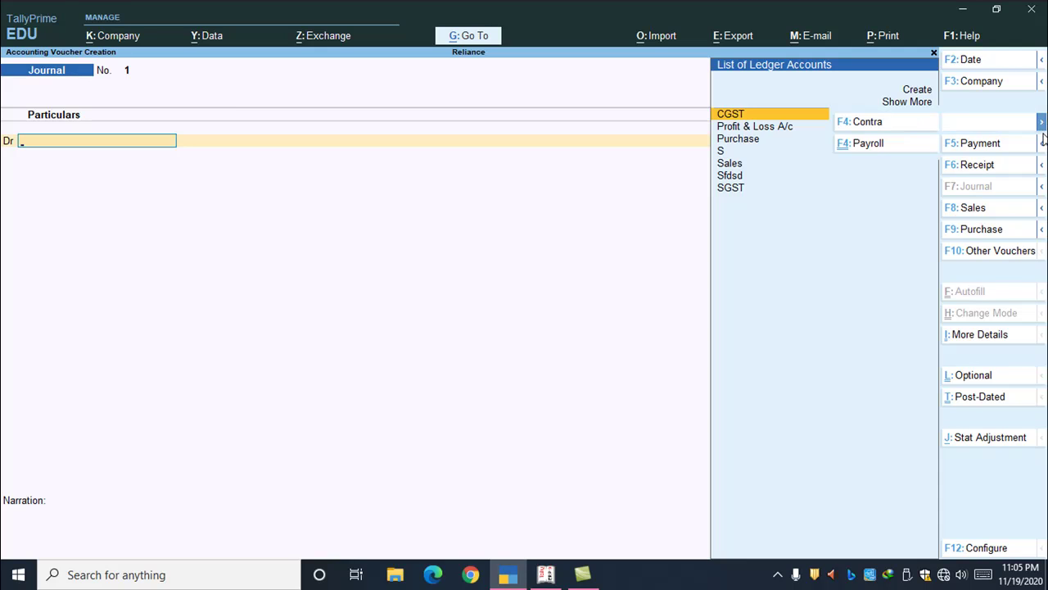
mouse_move(1042, 144)
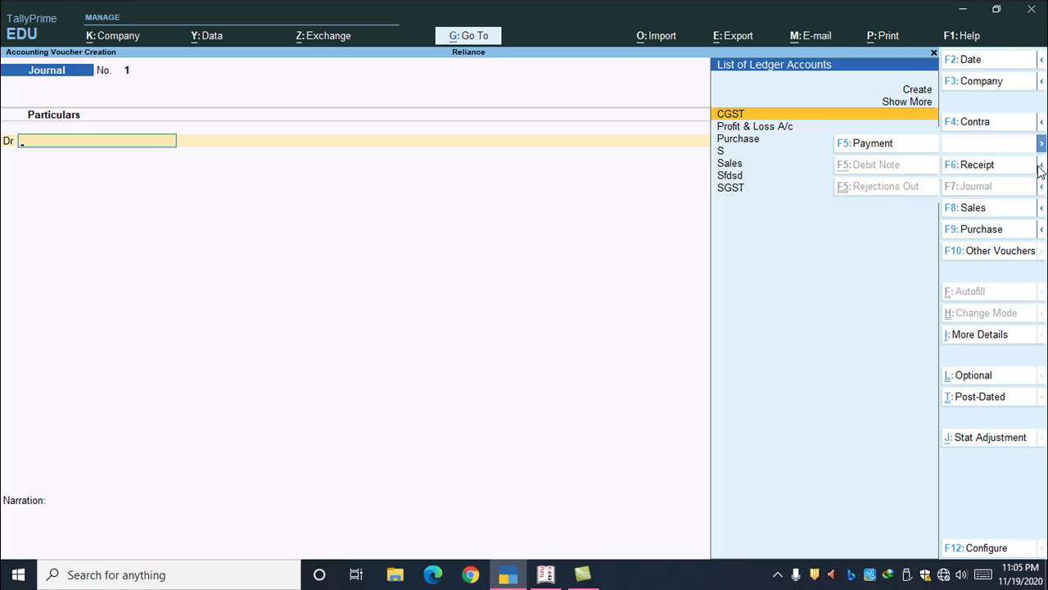
mouse_move(1042, 168)
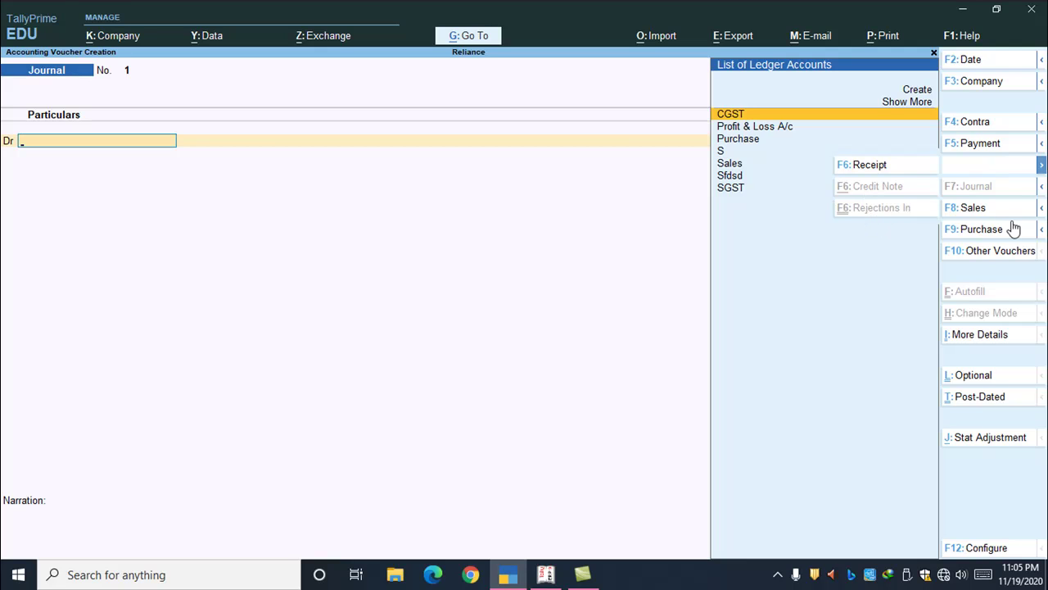
mouse_move(1042, 211)
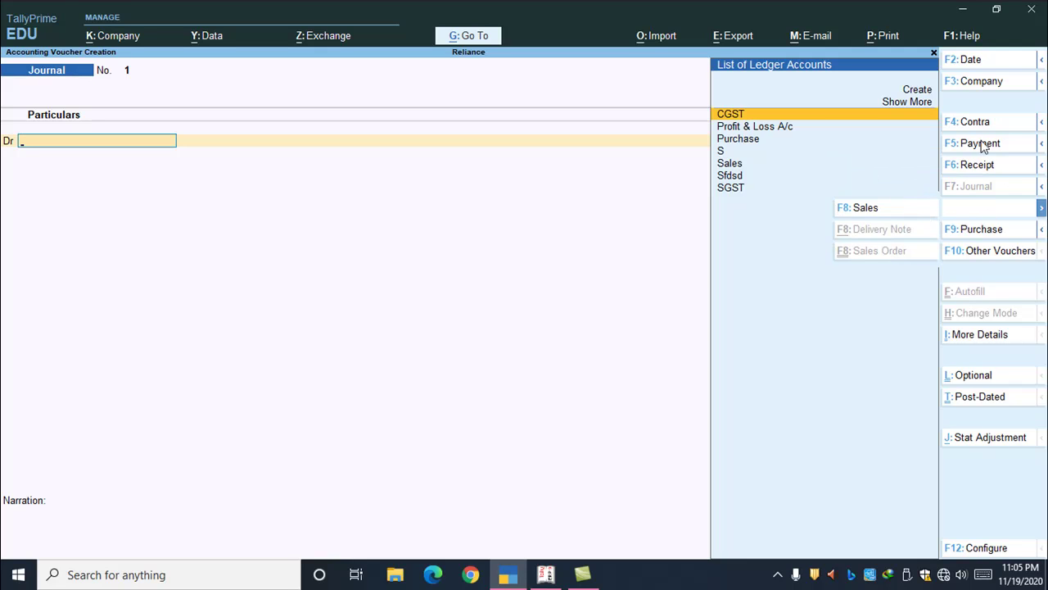
mouse_move(1042, 189)
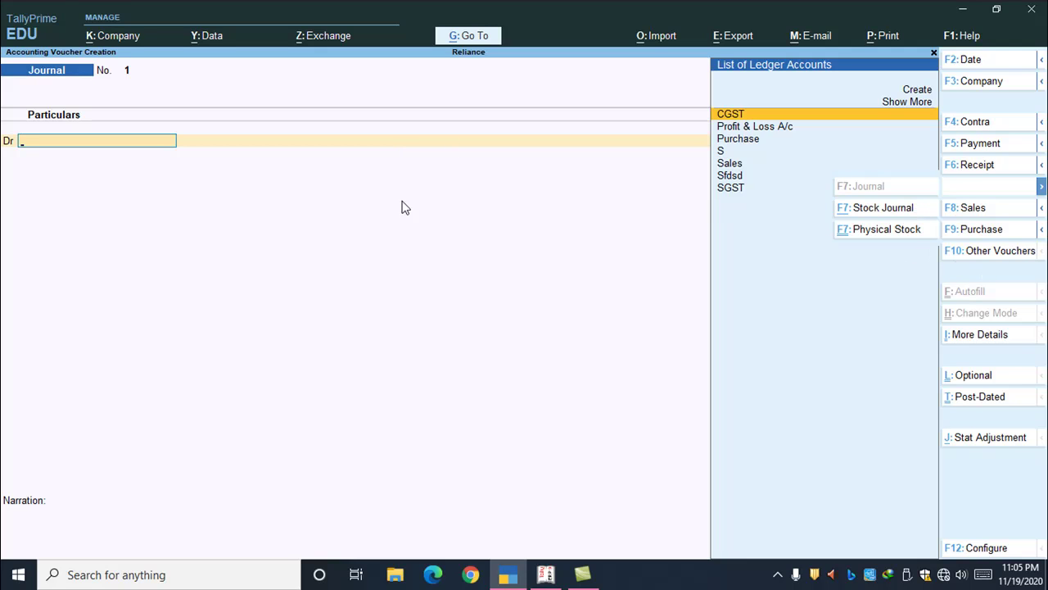
key(Escape)
key(Escape)
key(y)
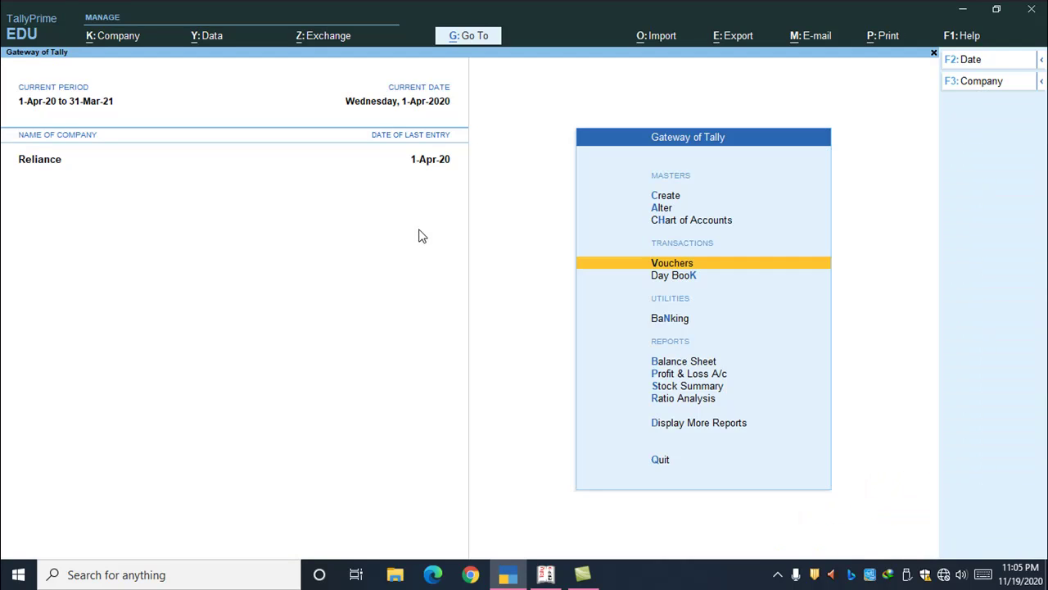
Reopen voucher creation to view the Journal entry screen, and return to the Gateway of Tally without saving.
click(672, 269)
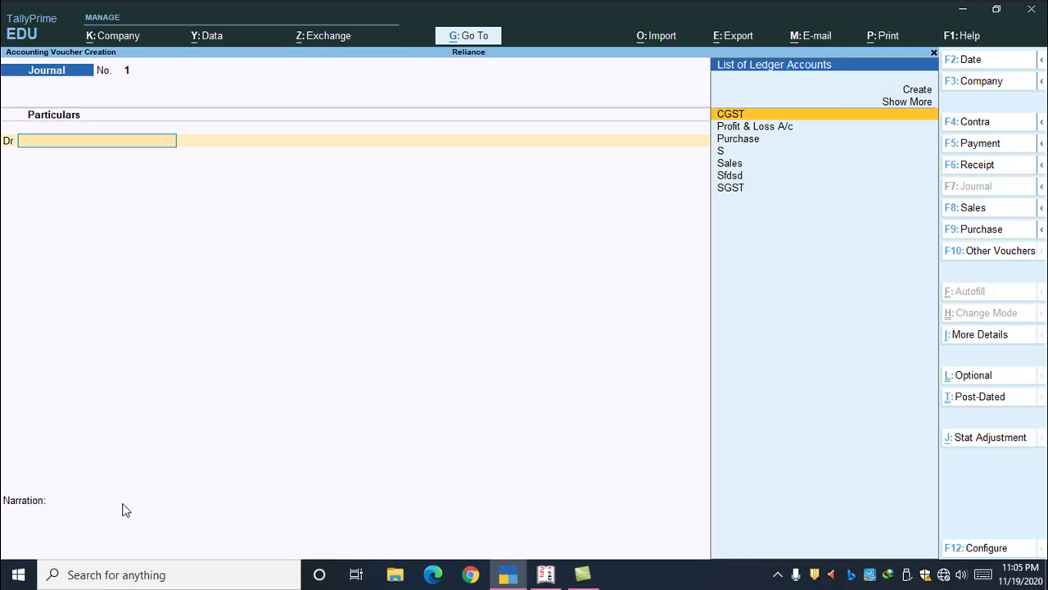
key(Escape)
key(y)
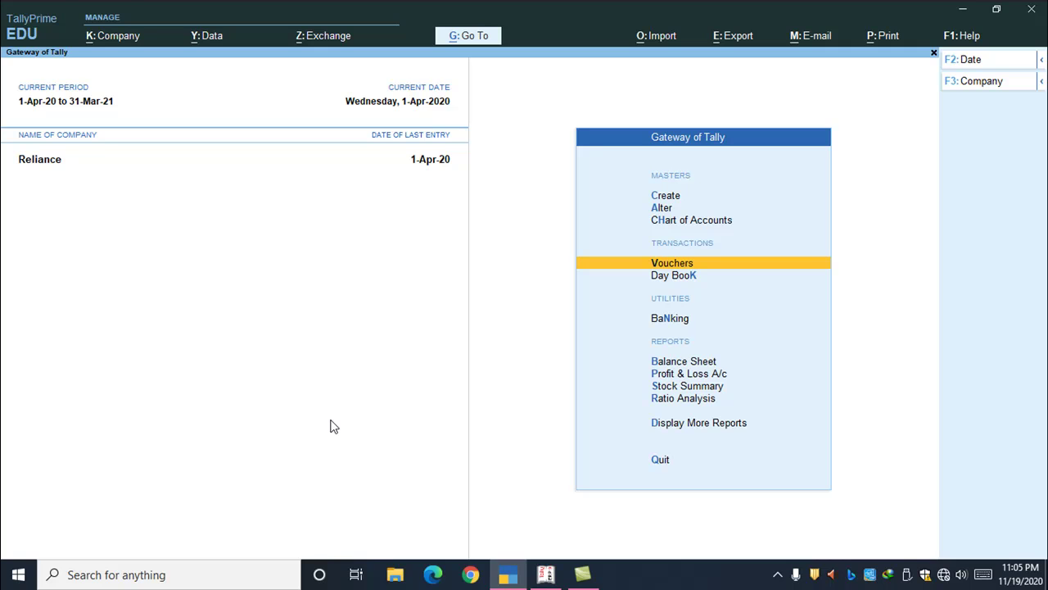
Open the company features of Reliance and set Show more features and Show all features to Yes.
key(F11)
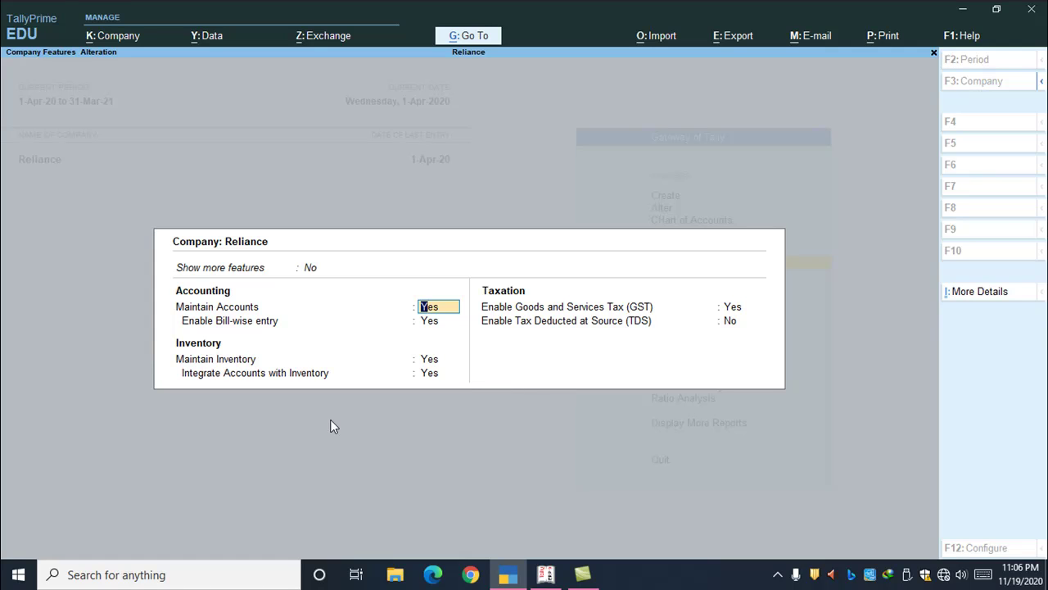
key(Down)
key(Down)
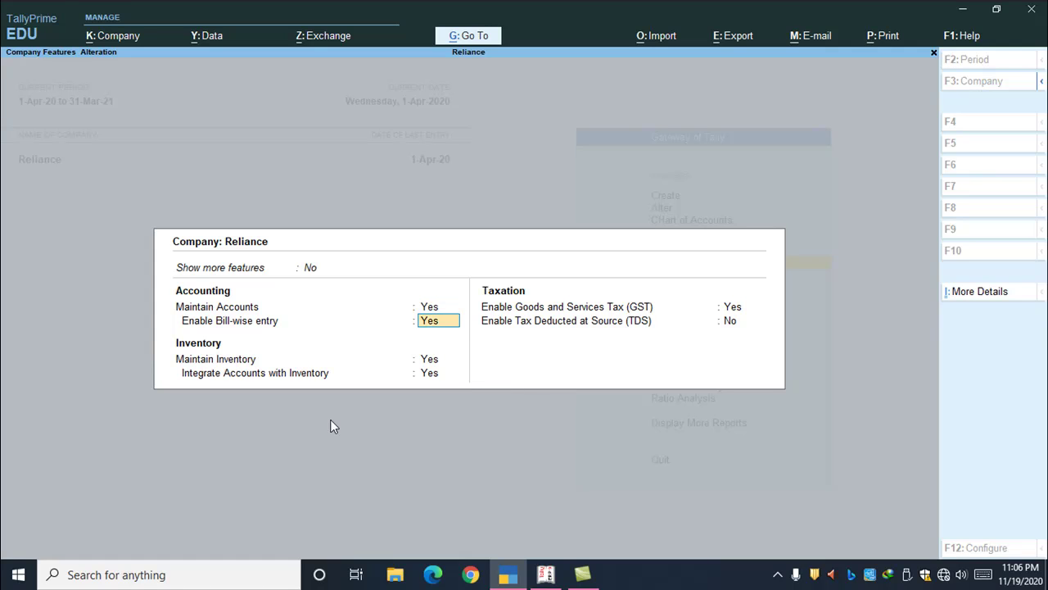
key(Up)
key(Up)
key(Up)
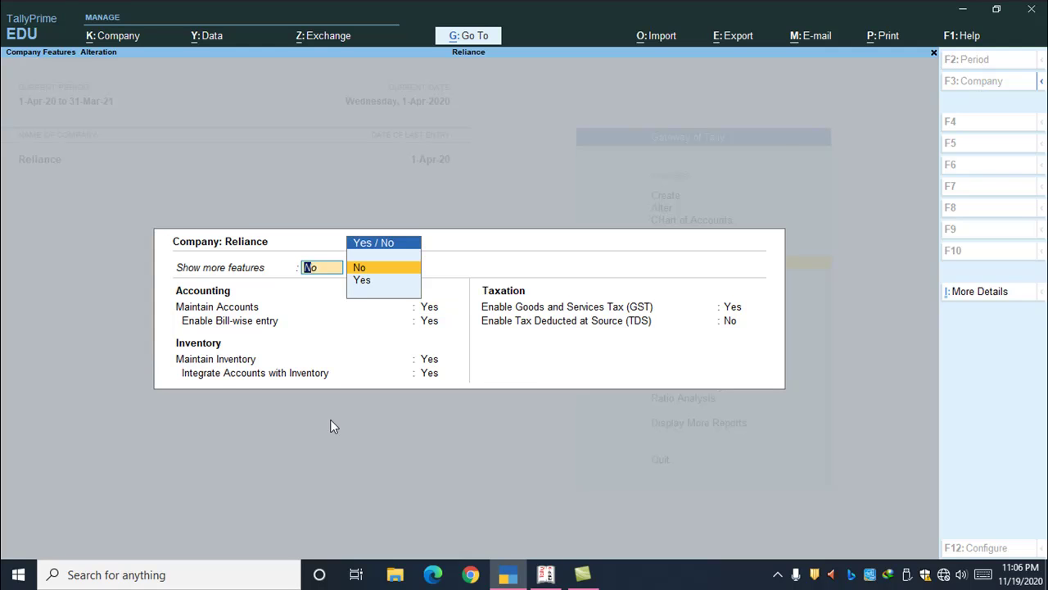
text(yes)
key(Return)
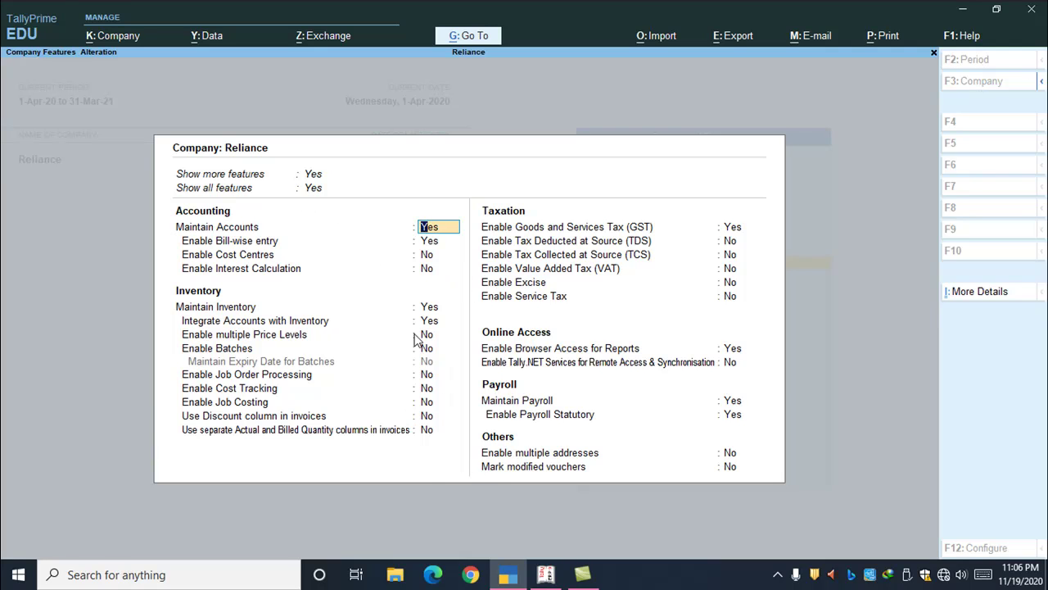
Compare the company features with those in Tally.ERP 9, and close the TallyPrime features without saving.
key(alt+Tab)
key(F11)
key(Escape)
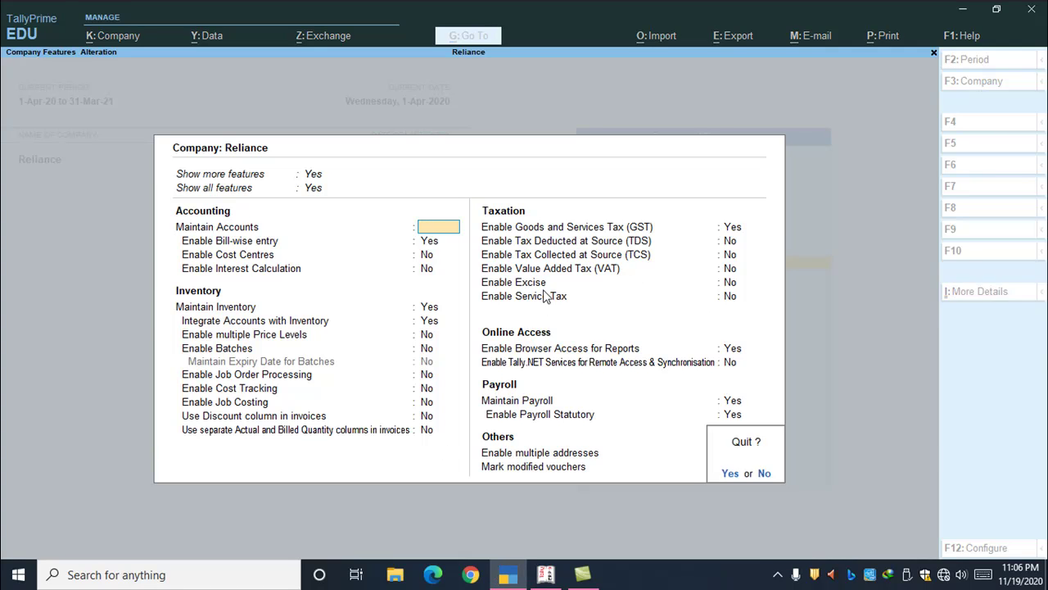
key(y)
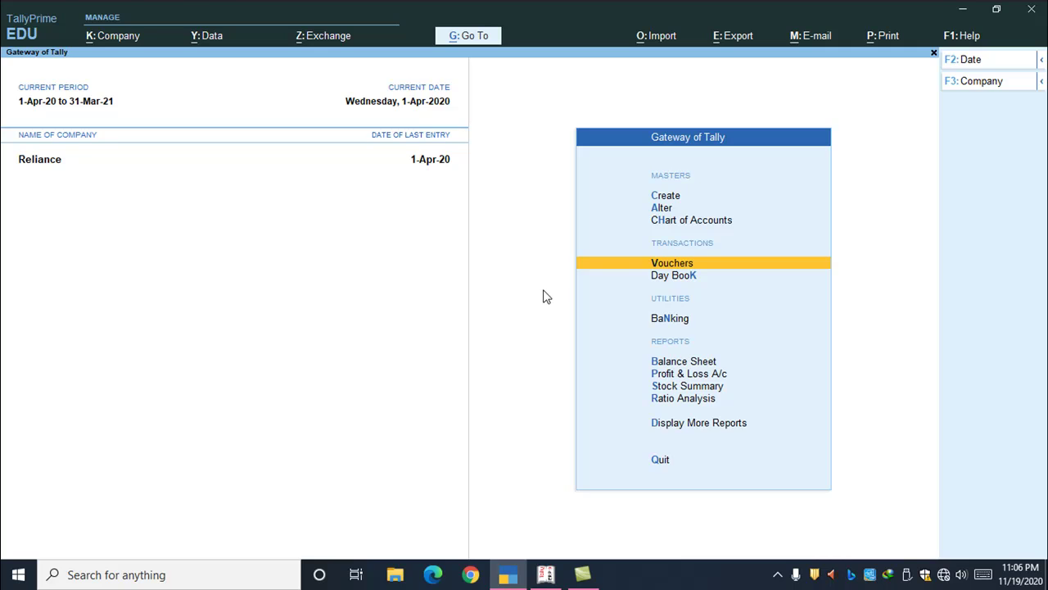
View the accounting, inventory, statutory, payroll and exception reports under Display More Reports, and return to the Gateway of Tally.
key(Escape)
key(n)
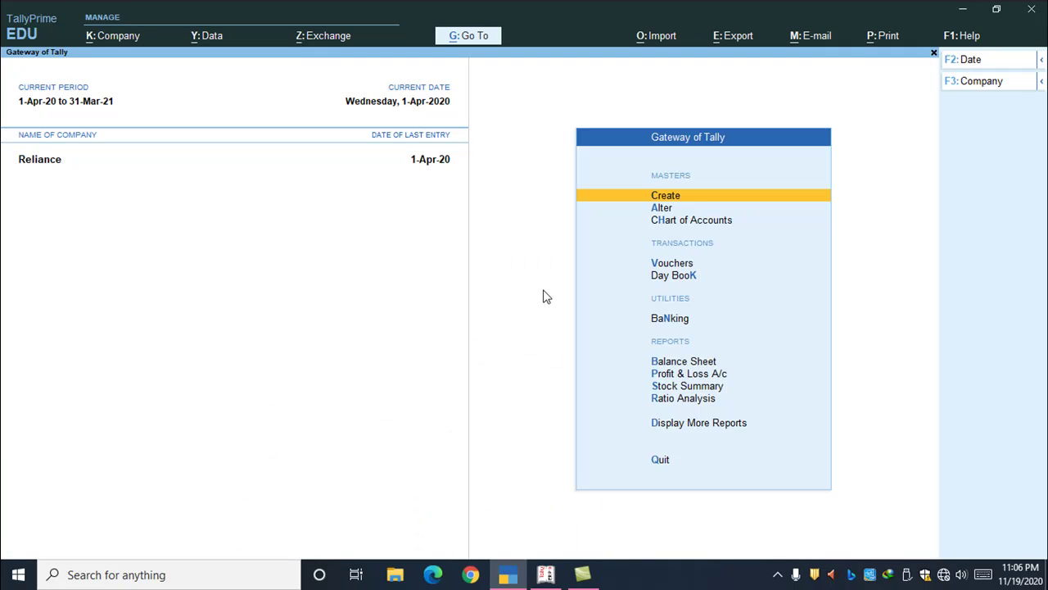
key(Down)
key(Down)
key(d)
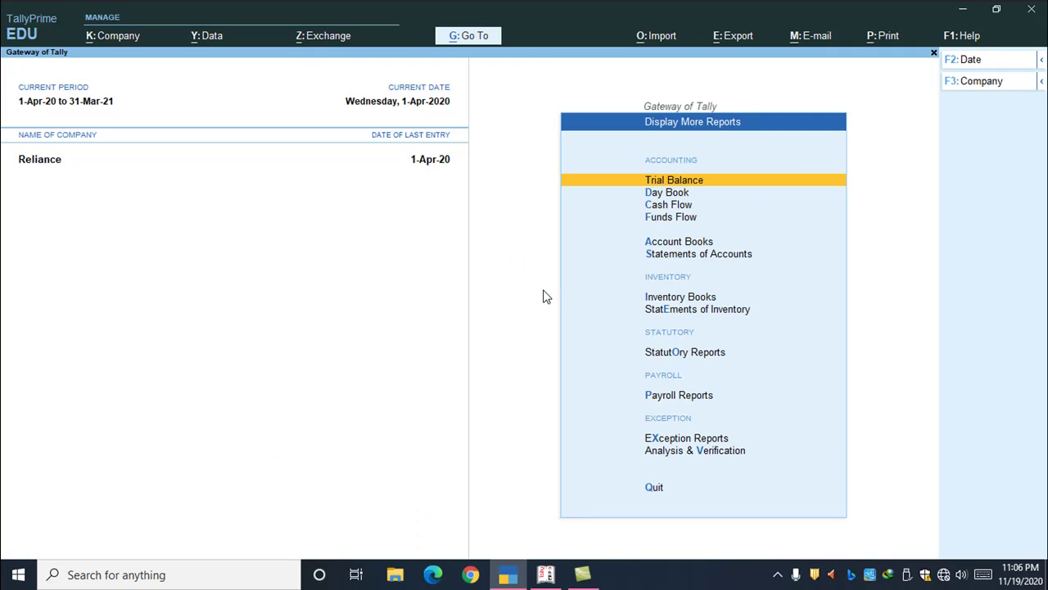
key(Escape)
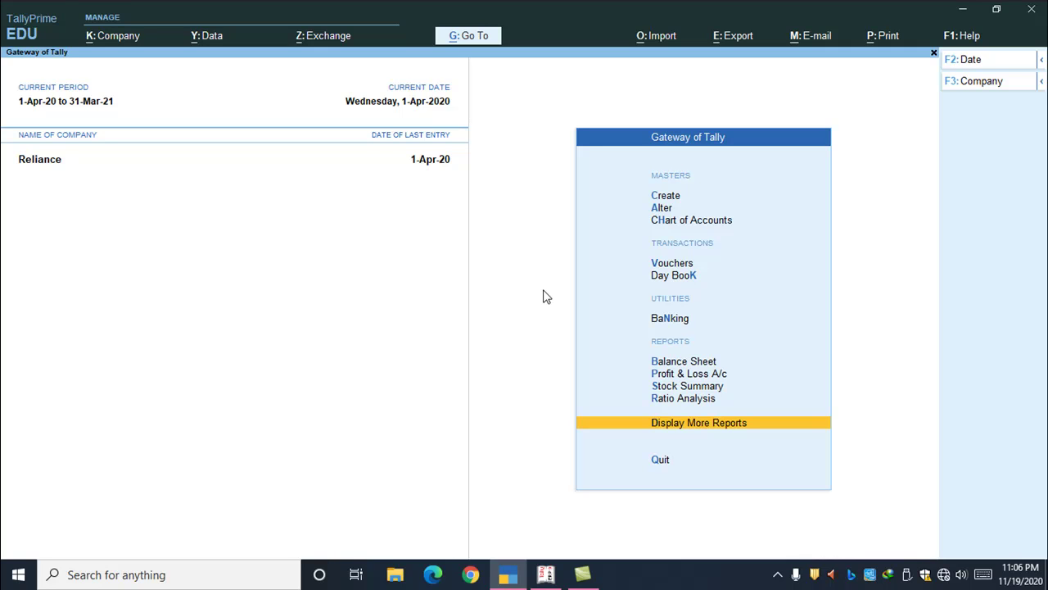
Open the purchase voucher from the Day Book under Display More Reports and examine its zoomed invoice print preview.
key(Return)
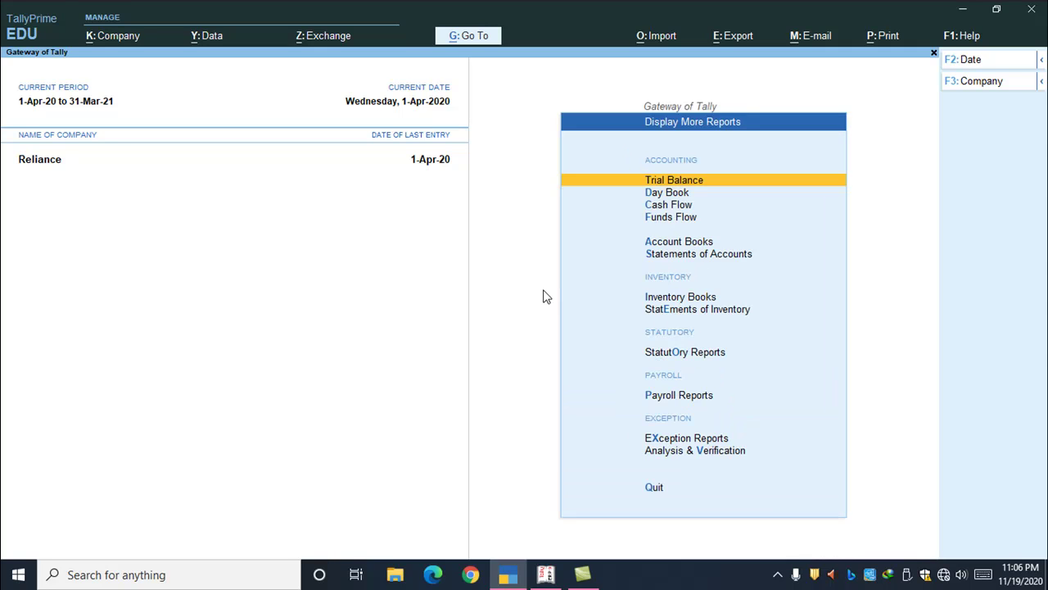
key(d)
key(Return)
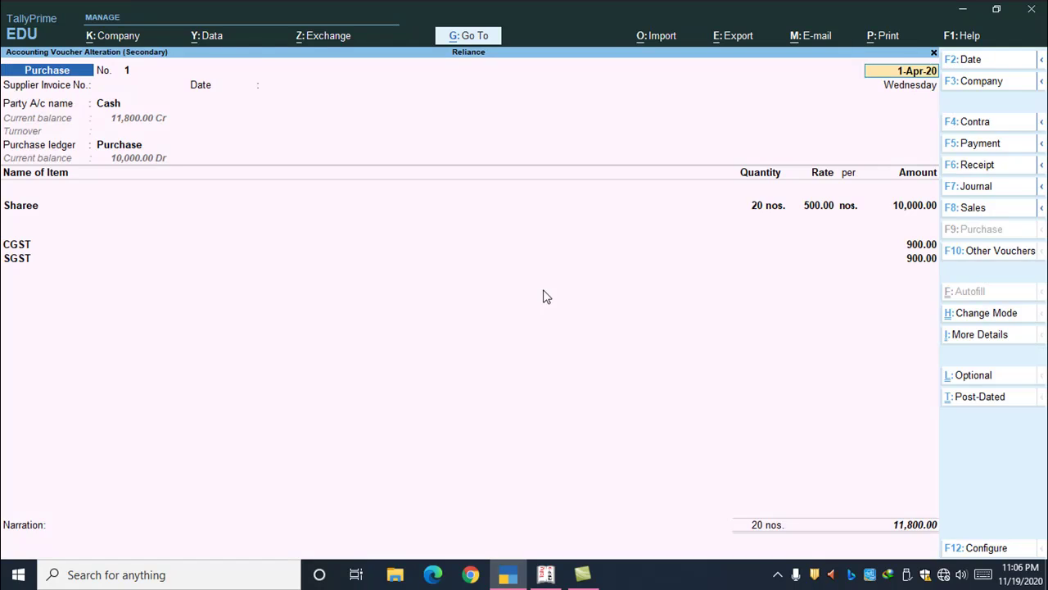
key(ctrl+p)
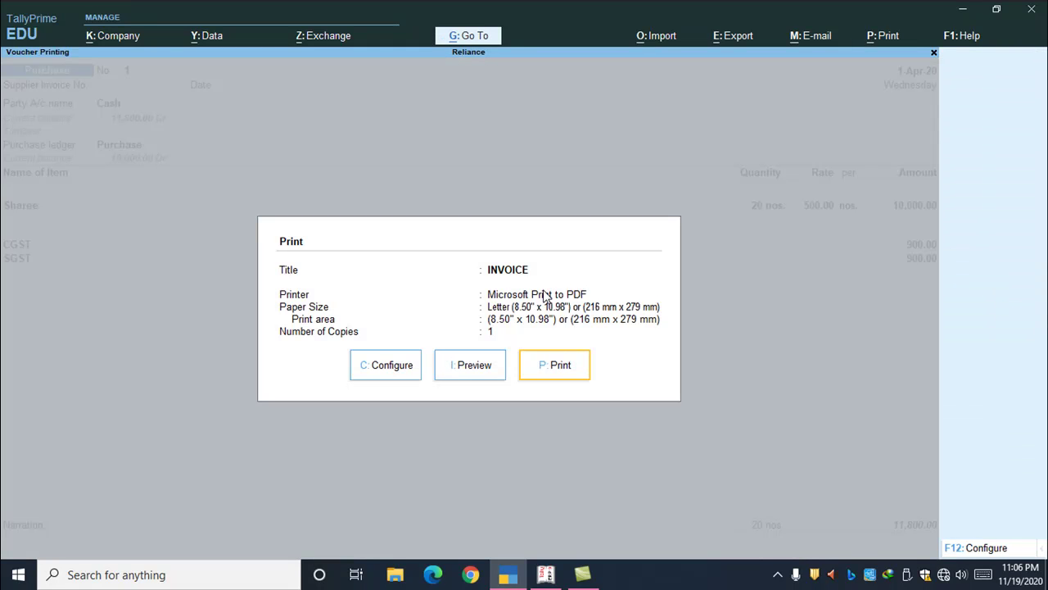
click(473, 368)
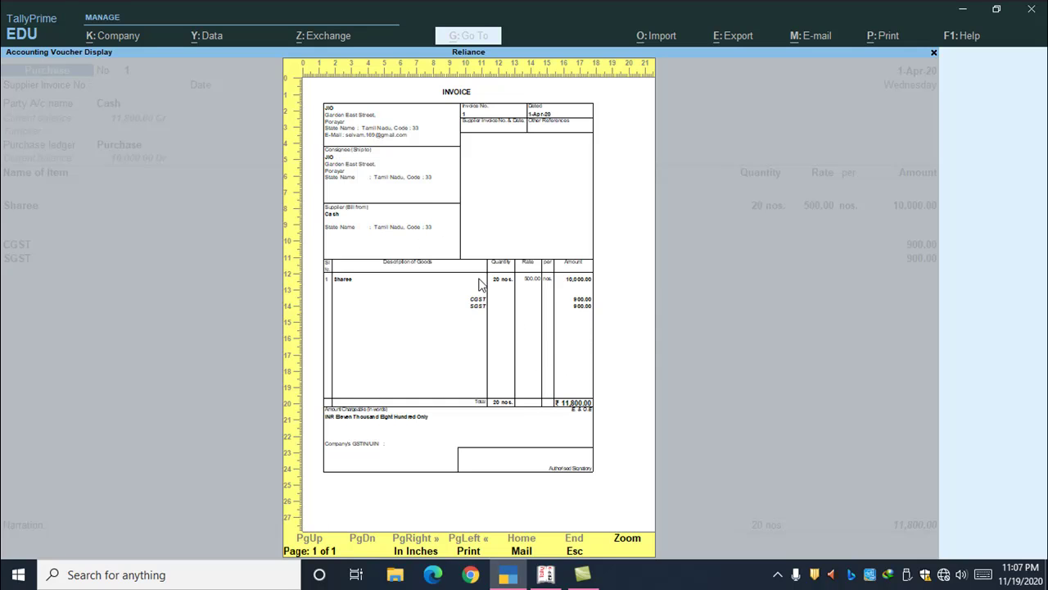
click(623, 539)
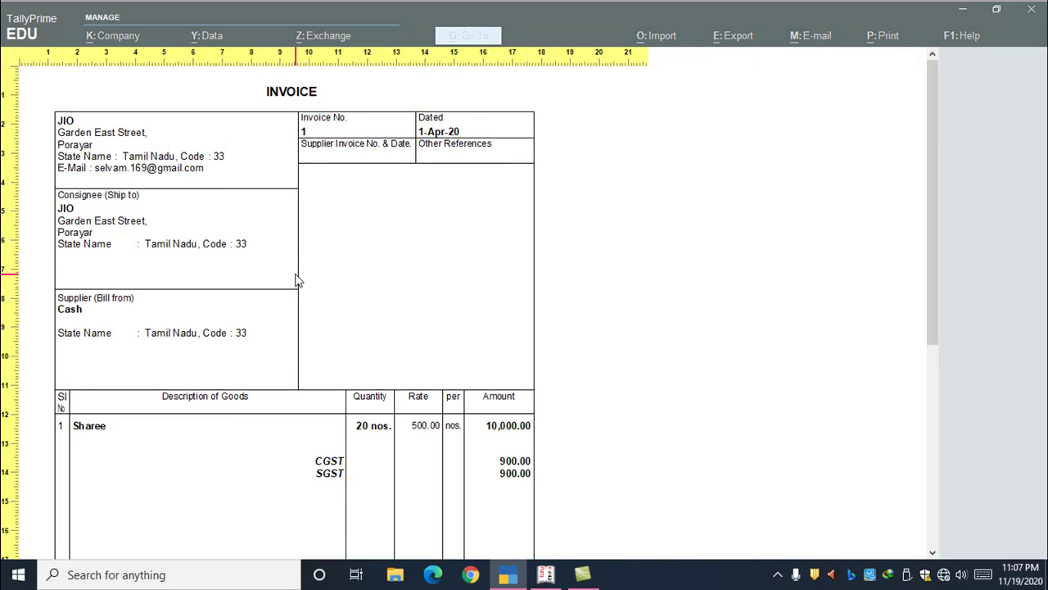
scroll(297, 280, down, 3)
Close the invoice preview, the purchase voucher and the Day Book, and return to the Gateway of Tally.
key(alt+z)
key(Escape)
key(Escape)
key(Escape)
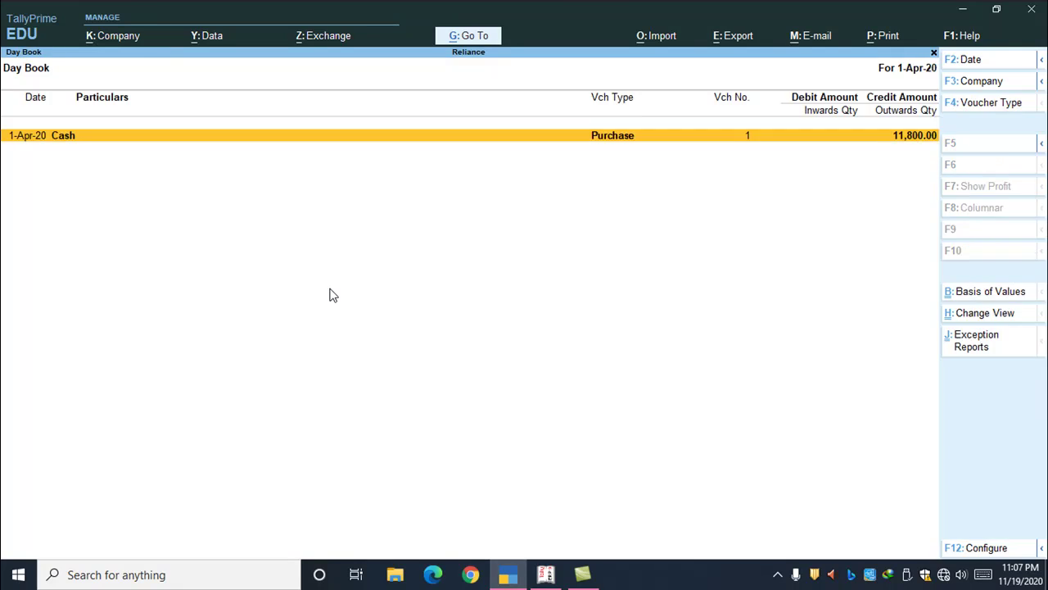
key(Escape)
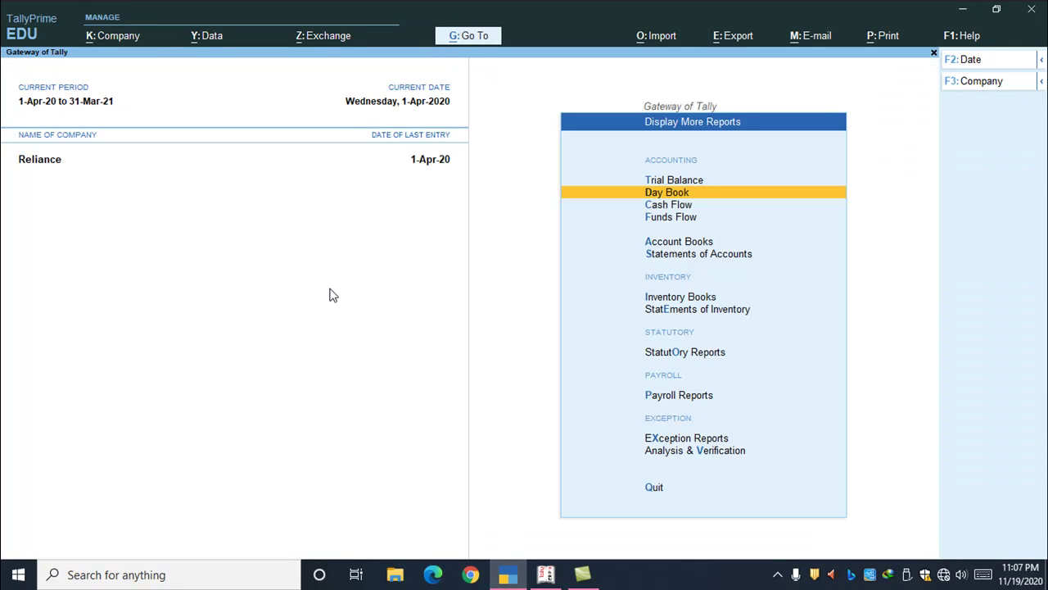
key(v)
key(Escape)
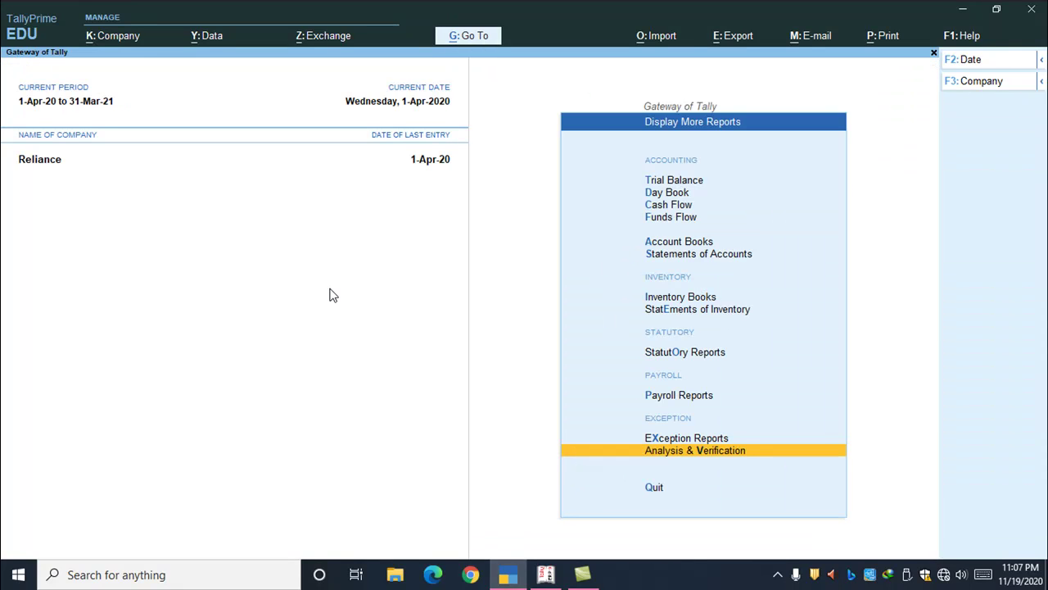
key(Down)
key(Down)
key(Escape)
key(Down)
key(Down)
key(Down)
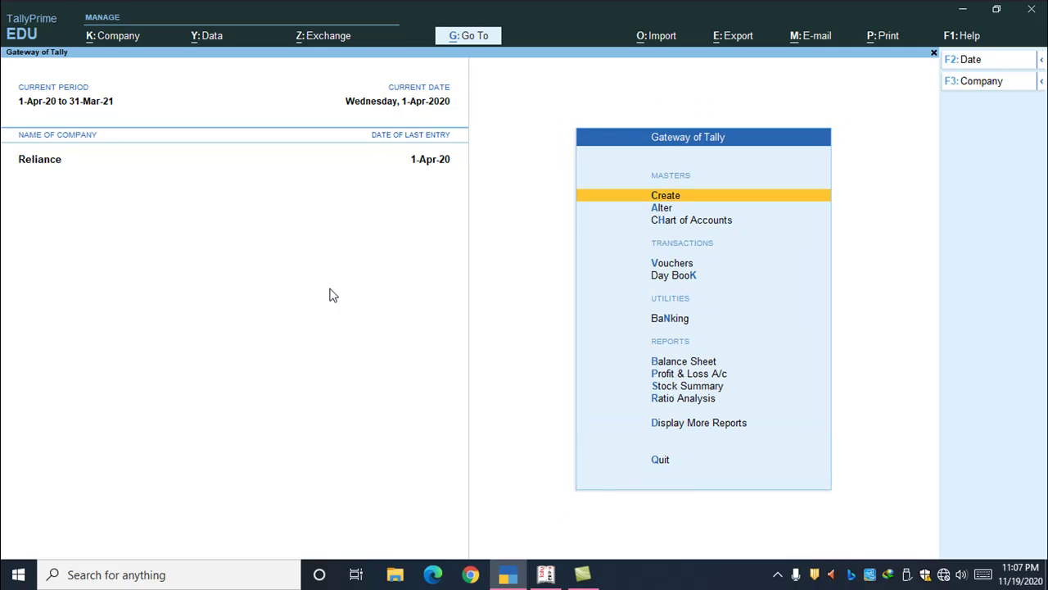
Start a Sales voucher with Cash as the party account and accept the default party details.
key(Down)
key(Down)
key(Up)
key(Return)
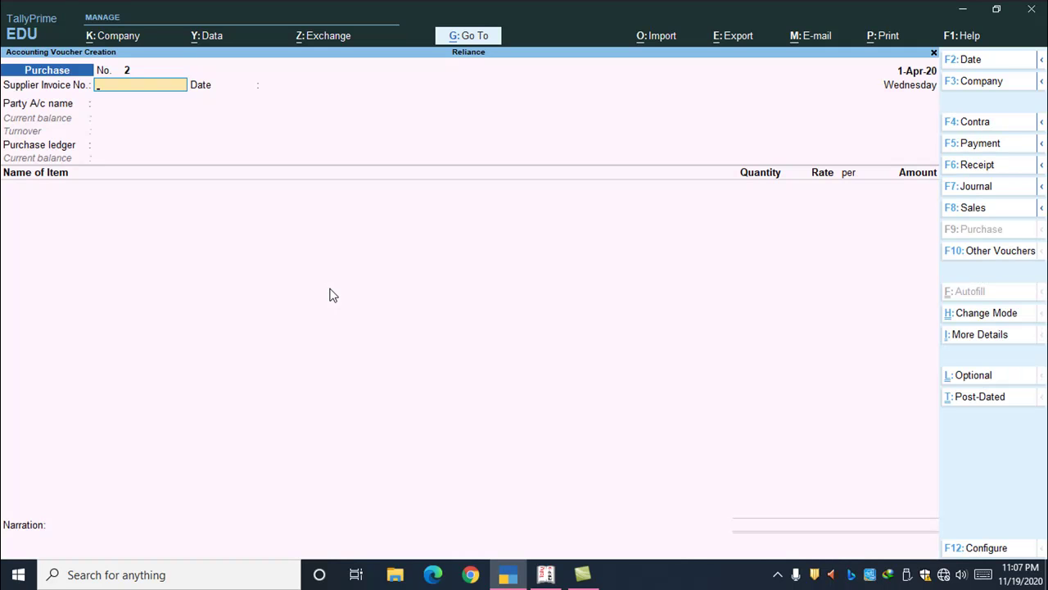
key(F8)
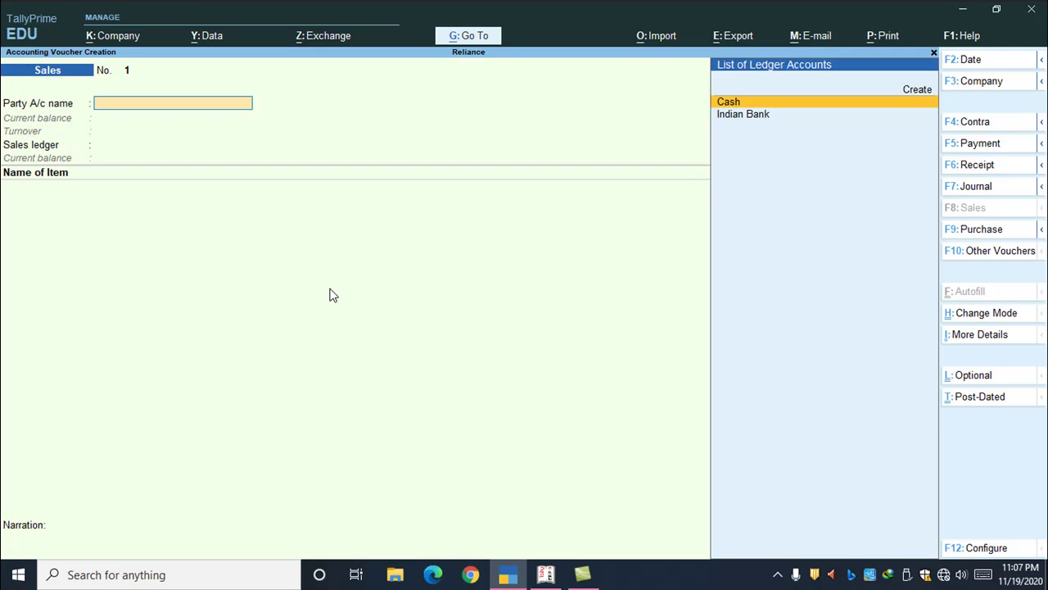
key(Return)
key(Return)
key(Return)
key(Return)
key(Return)
key(Return)
key(Return)
key(Return)
key(Return)
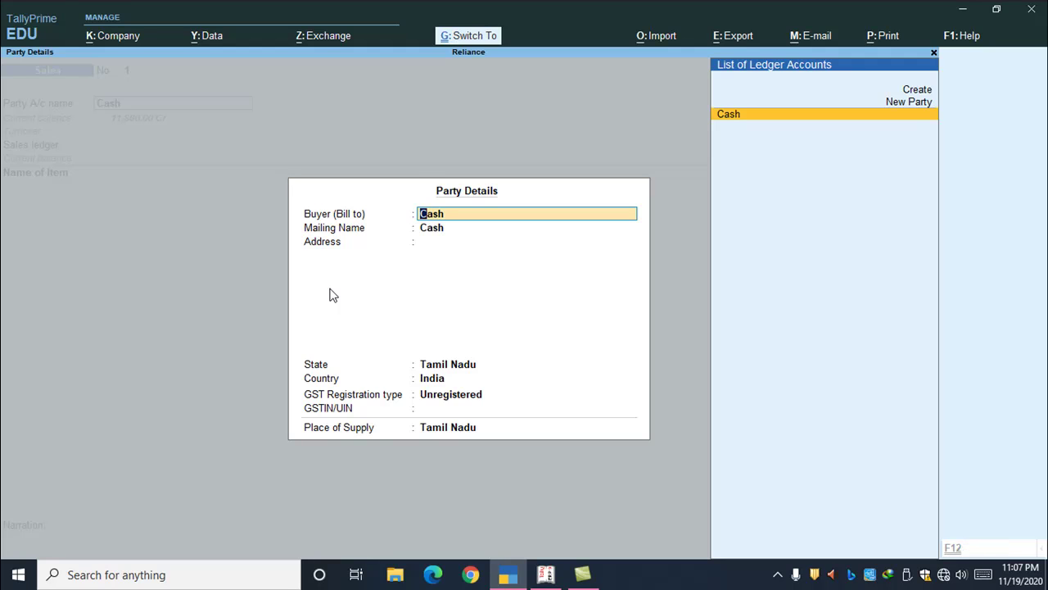
key(ctrl+a)
Set the sales ledger to Sales with the Sales Taxable classification.
text(S)
key(Down)
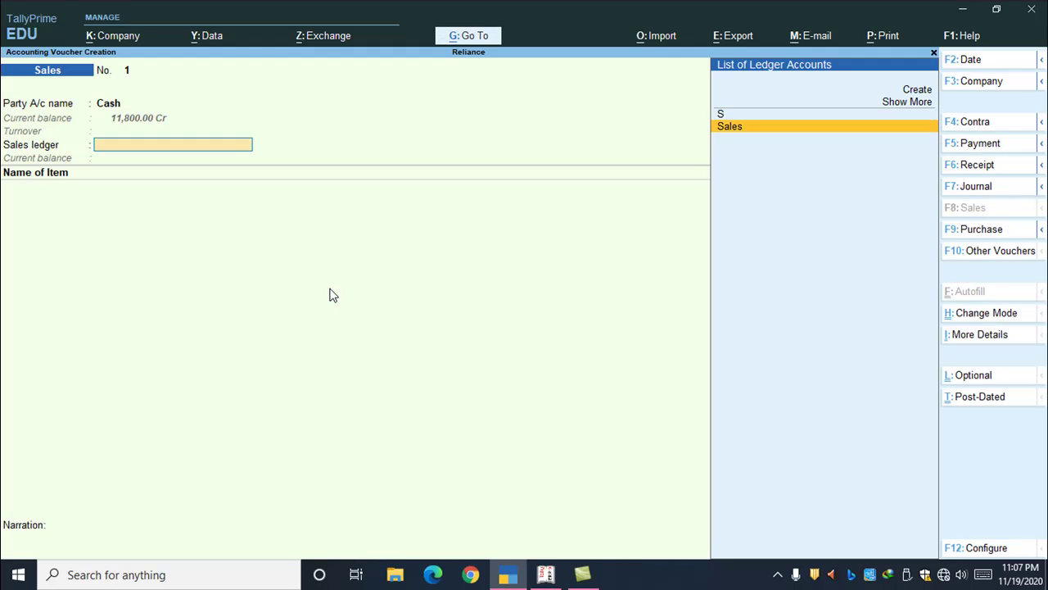
key(Return)
text(Tax)
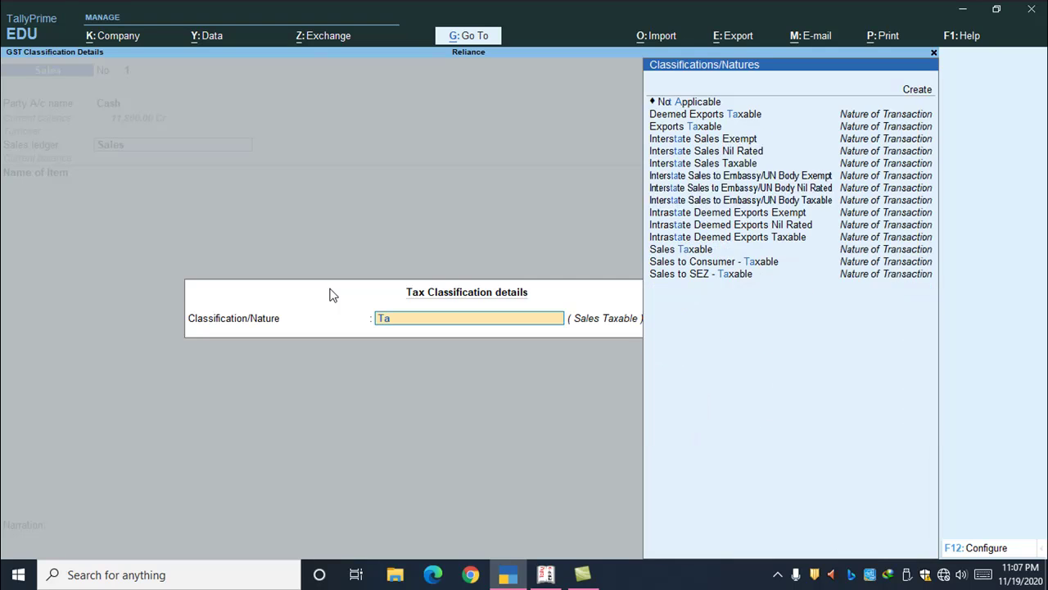
key(Down)
key(Down)
key(Down)
key(Down)
key(Down)
key(Down)
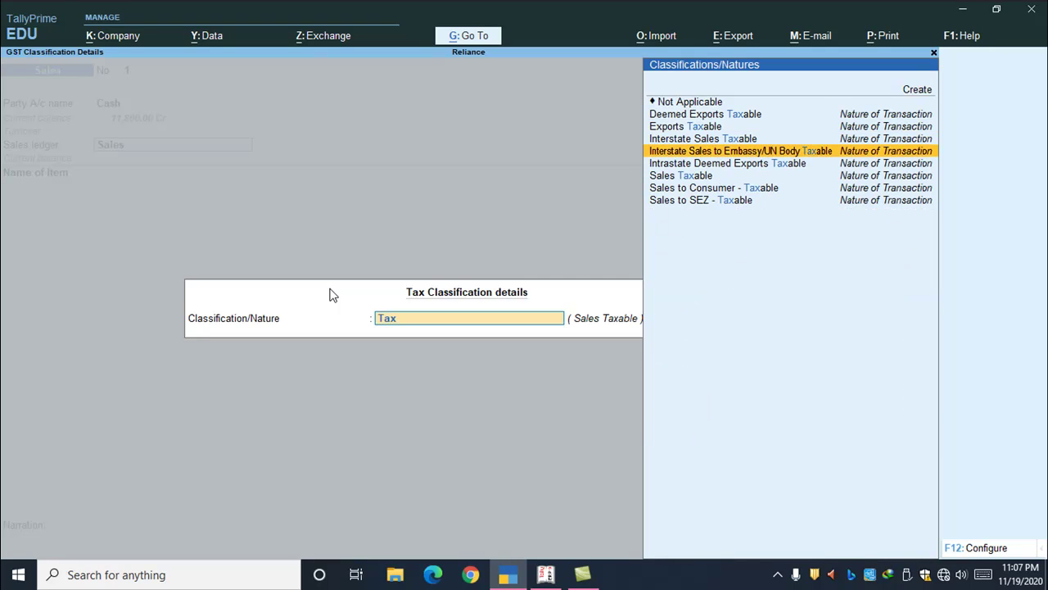
key(Return)
Add the stock item Sharee to the sales voucher with quantity 10 nos. and rate 500.
text(S)
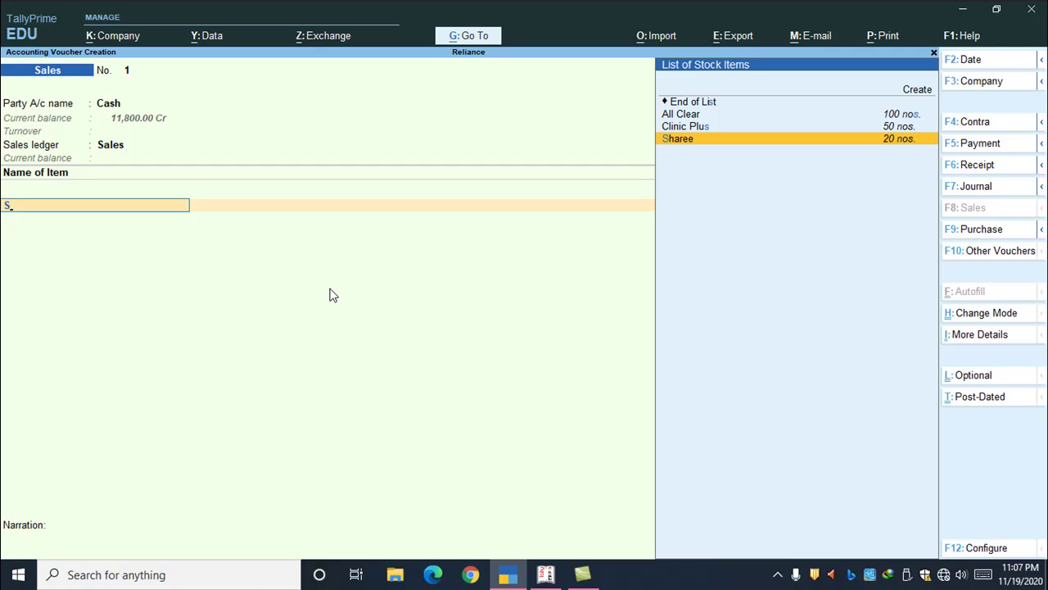
key(Return)
text(10)
key(Return)
text(500)
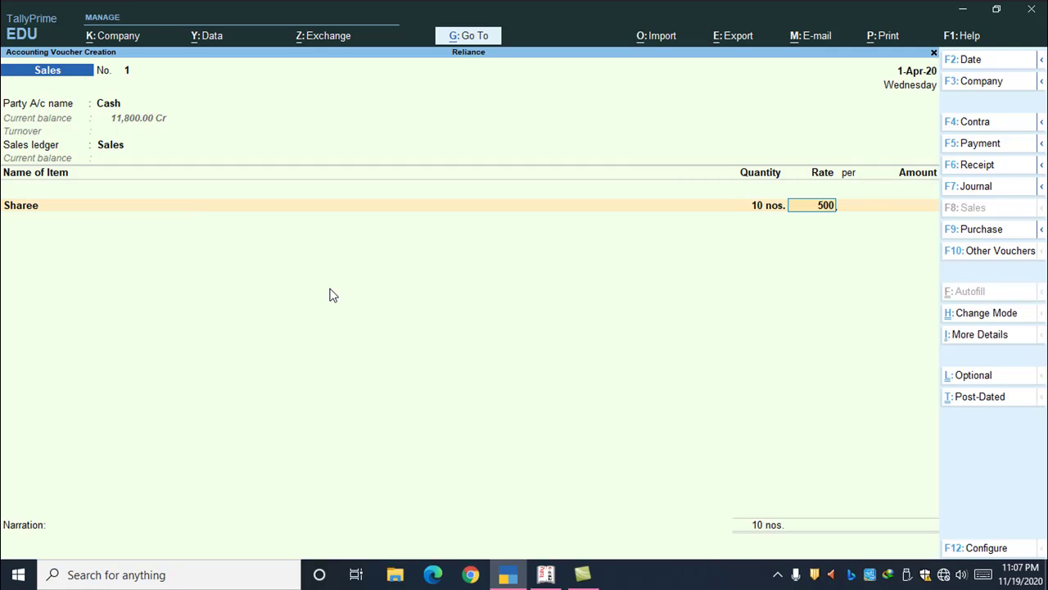
key(Return)
key(Return)
key(Return)
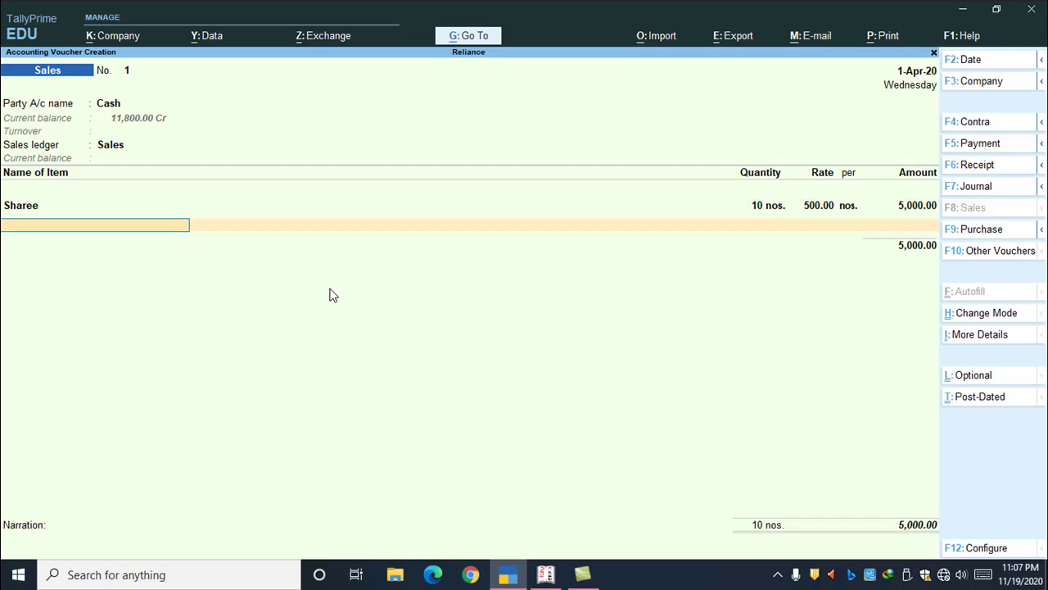
End the item list and add the CGST and SGST ledgers to the sales voucher.
key(Return)
text(C)
key(Return)
key(Return)
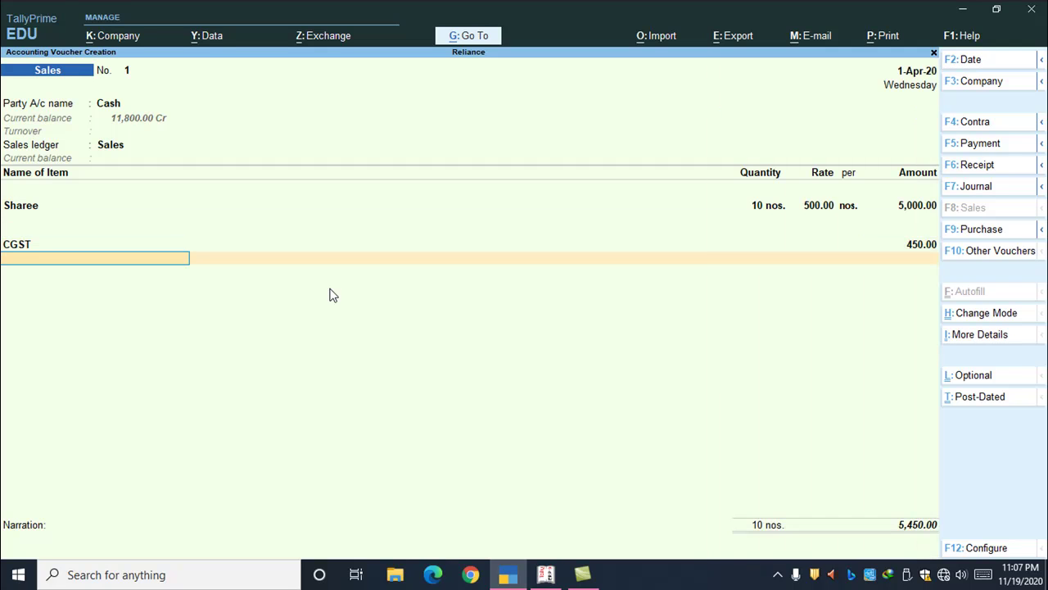
text(S)
key(Up)
key(Down)
key(Down)
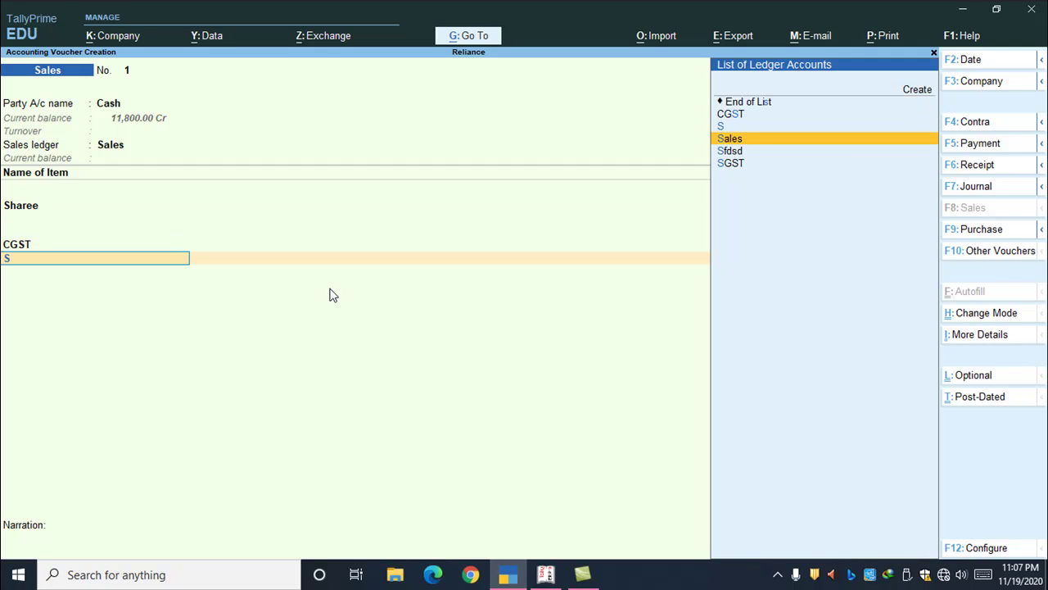
key(Down)
key(Down)
key(Return)
Preview the sales voucher's Tax Invoice and examine the item, GST and tax breakdown sections at zoomed size.
key(ctrl)
key(ctrl+p)
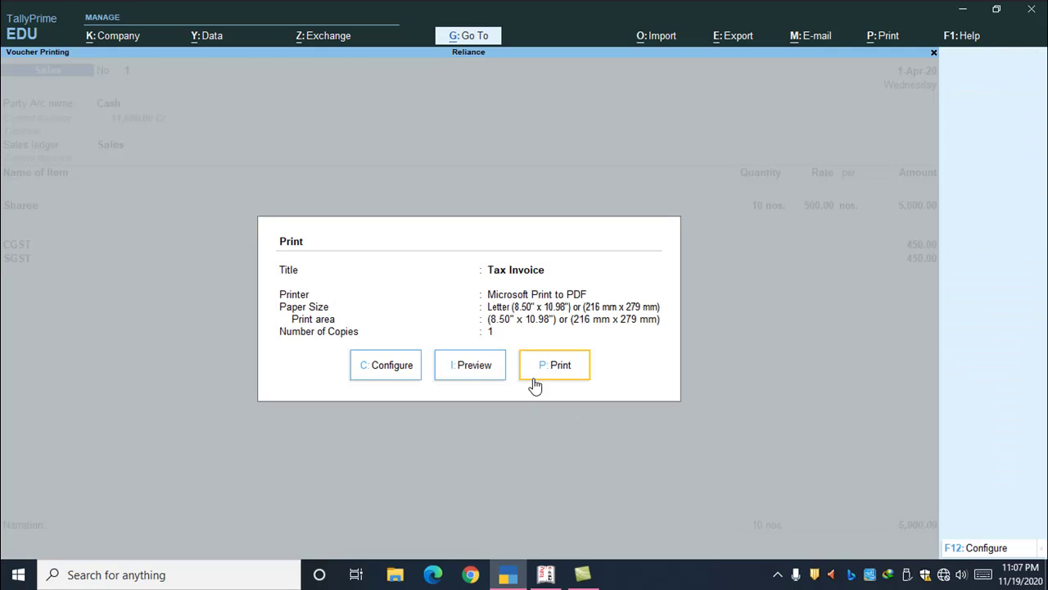
click(489, 369)
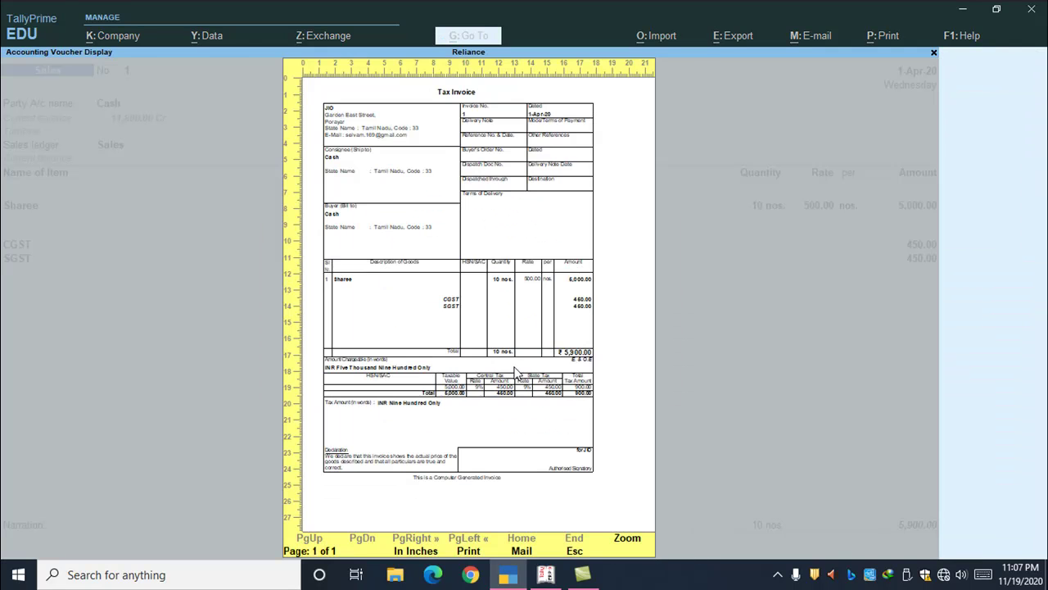
click(628, 541)
scroll(393, 426, down, 1)
scroll(393, 414, down, 2)
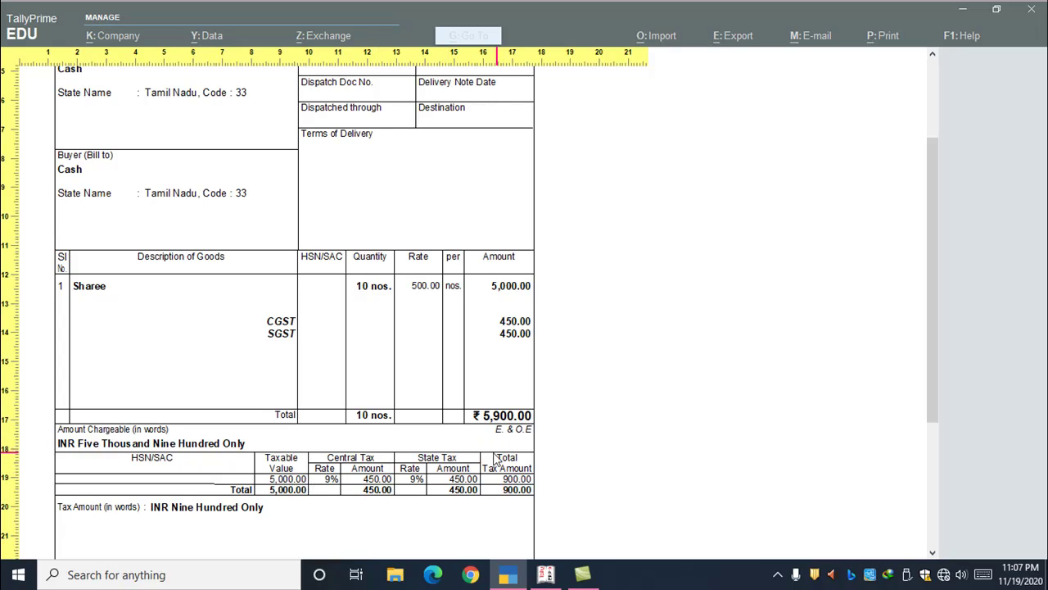
scroll(539, 469, down, 1)
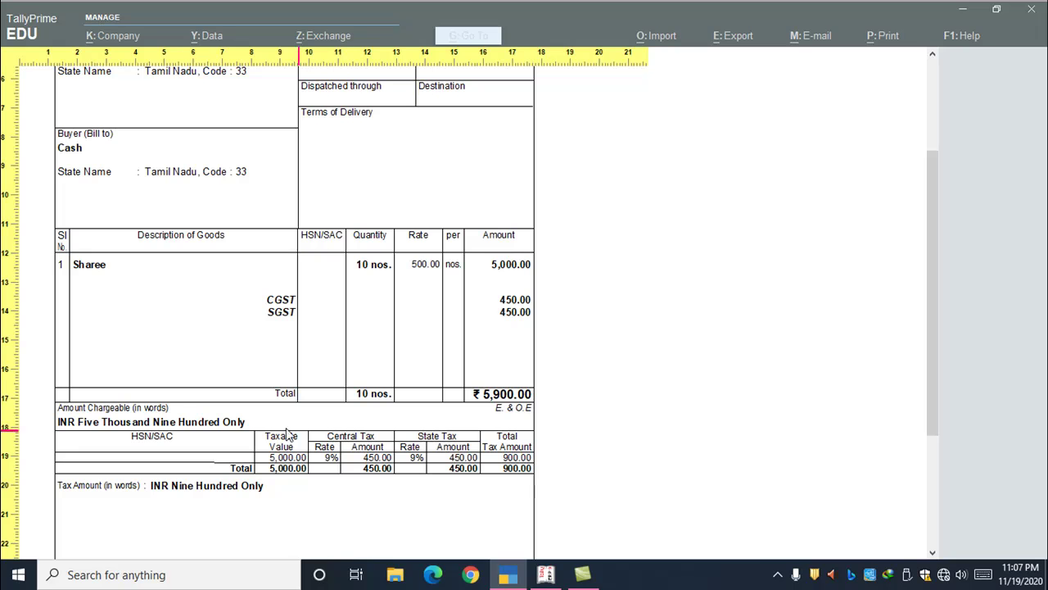
scroll(386, 425, up, 5)
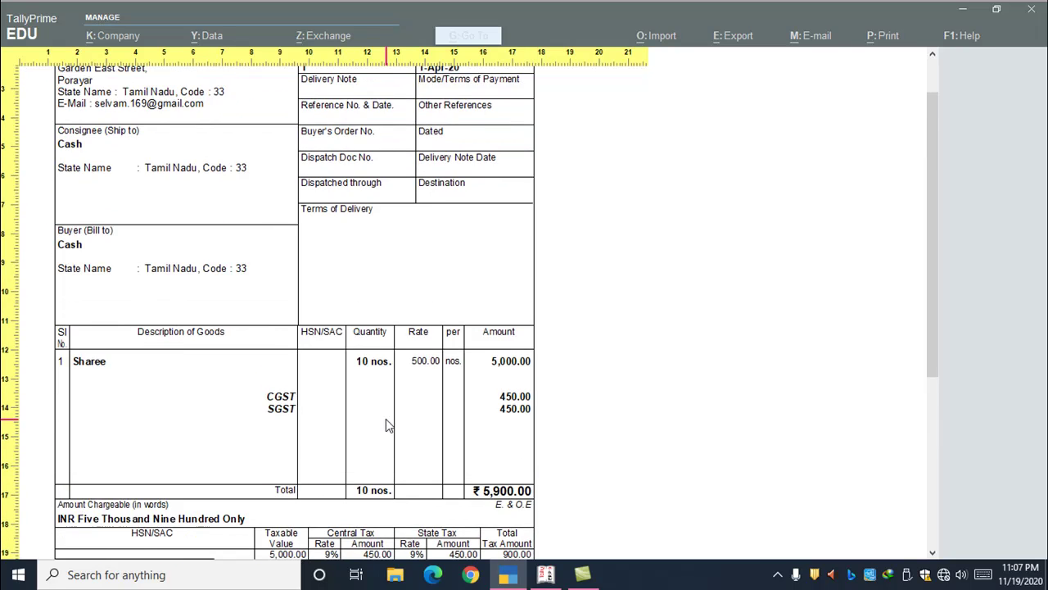
click(468, 383)
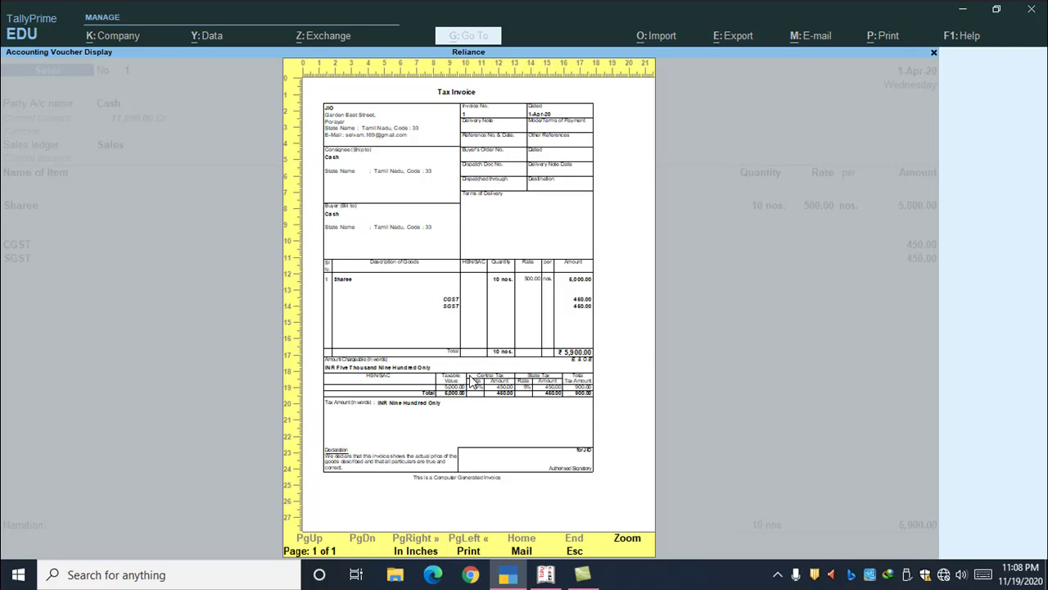
Close the print preview, discard the sales voucher without saving, and return to the Gateway of Tally without quitting the program.
key(Escape)
key(Escape)
key(Escape)
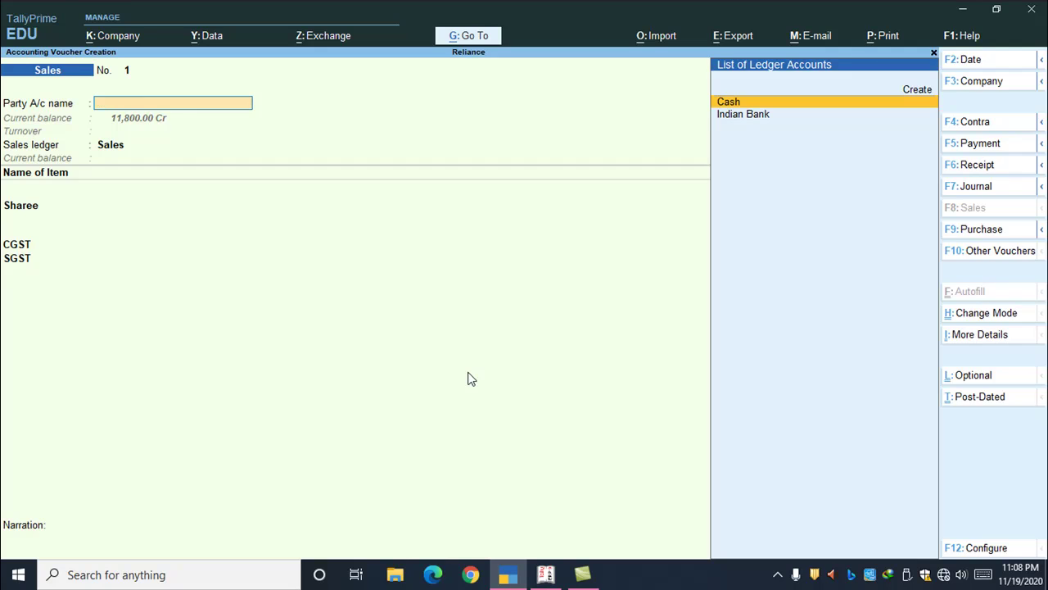
key(Escape)
key(y)
key(Escape)
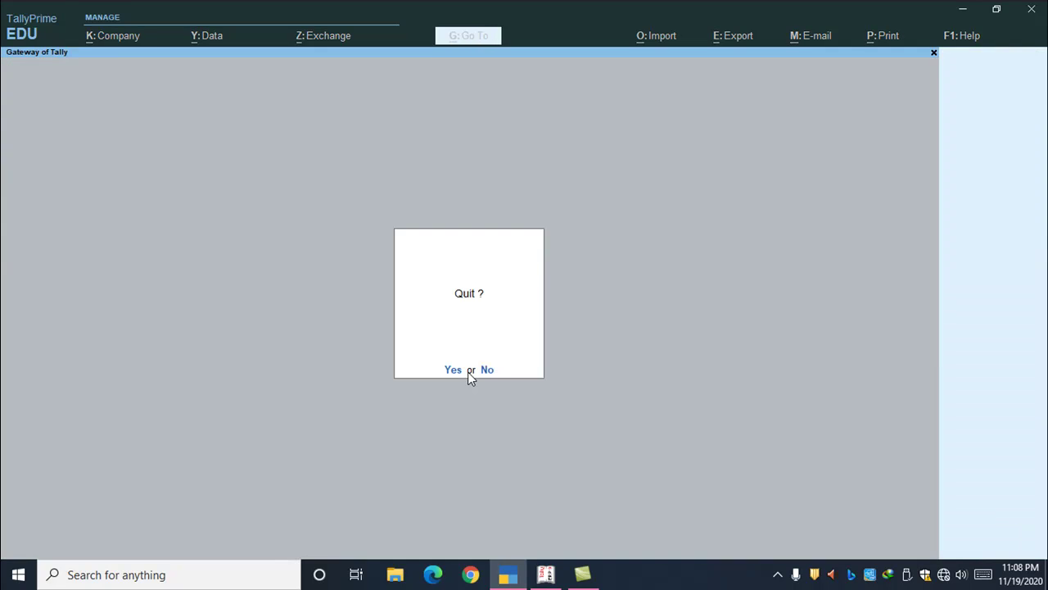
key(n)
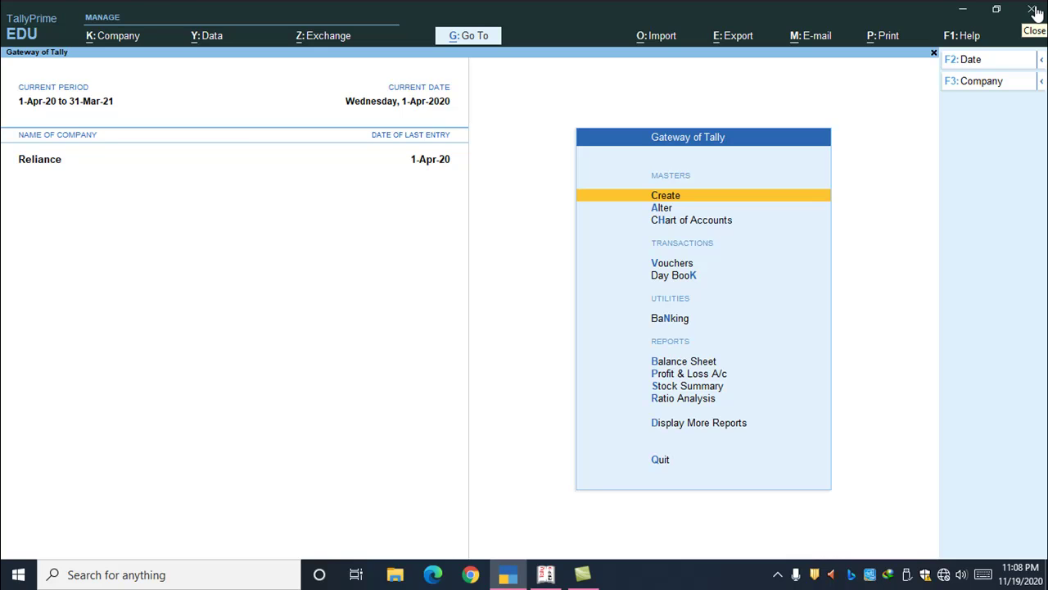
Open the Day Book and examine the Type of Voucher entries options under Basis of Values, keeping All Vouchers.
key(d)
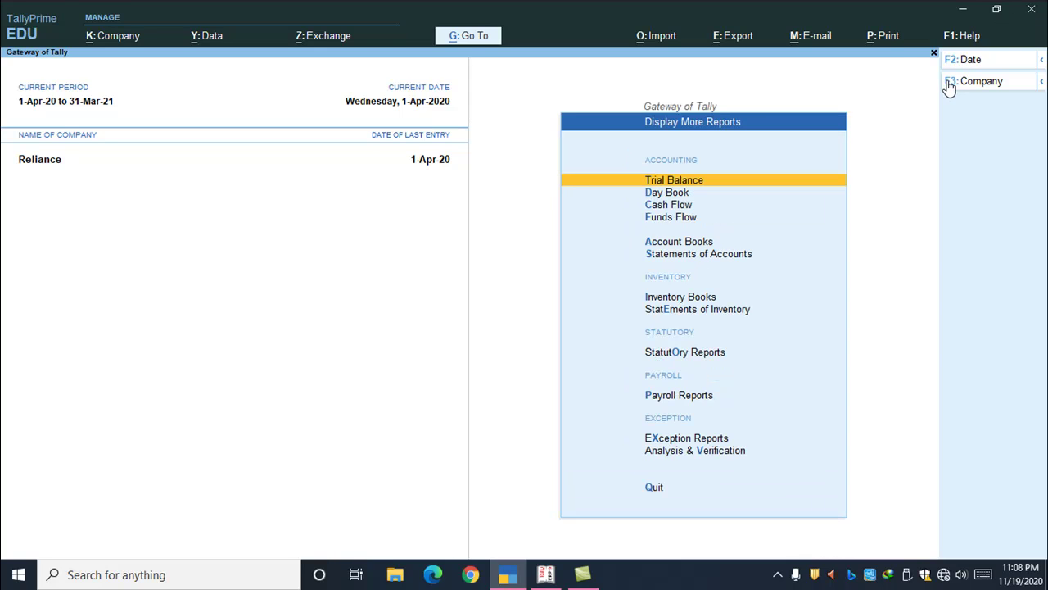
key(d)
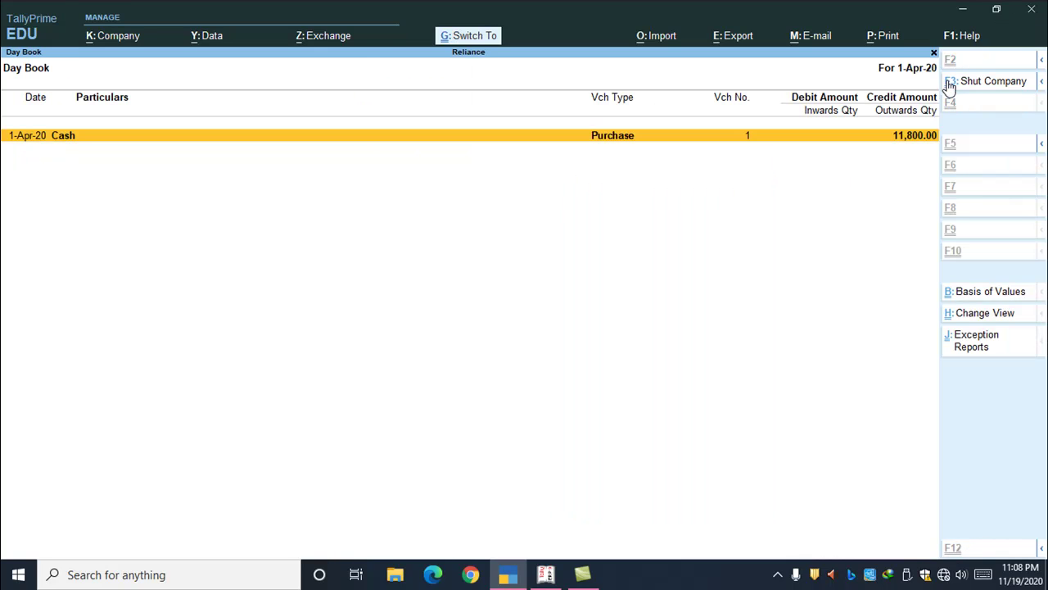
key(ctrl+b)
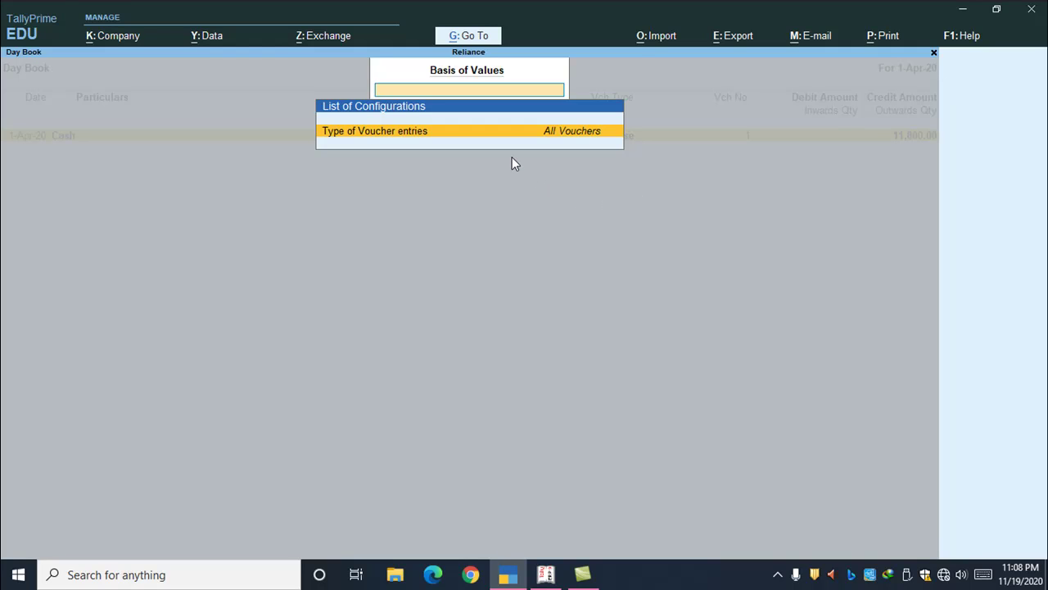
key(Return)
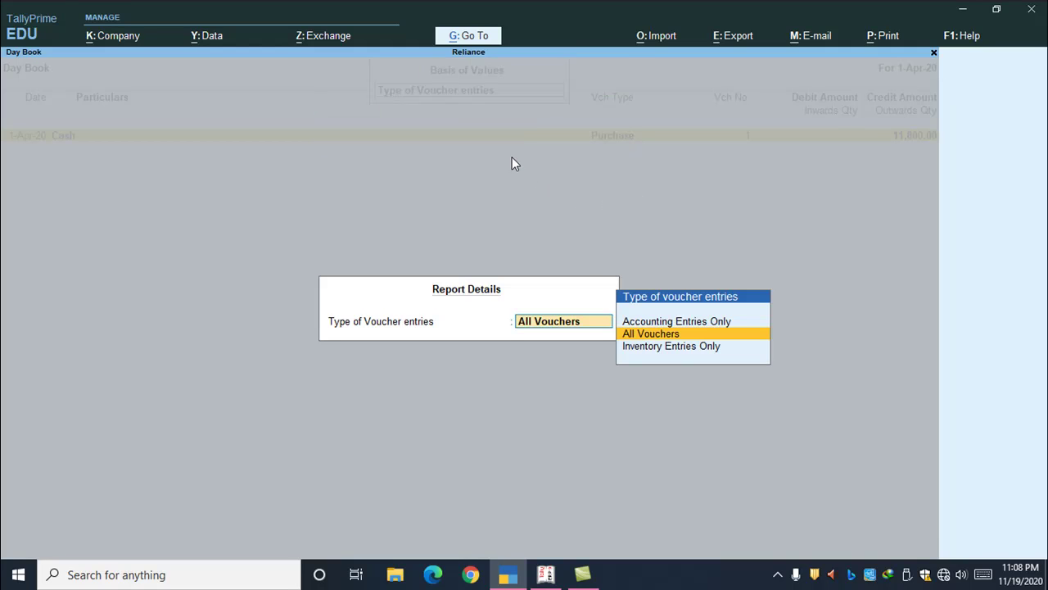
key(BackSpace)
key(Down)
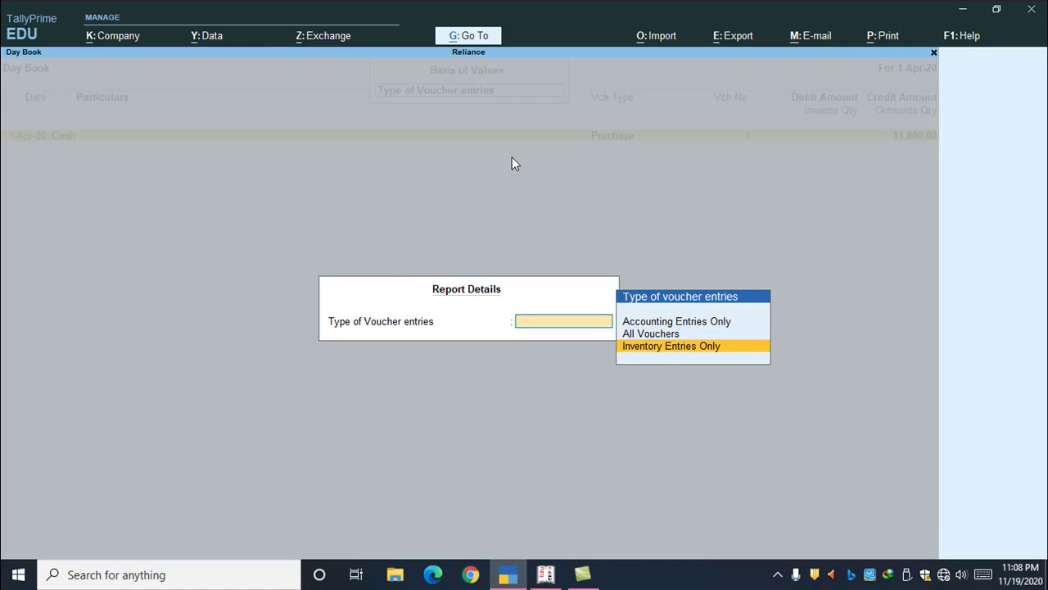
key(Up)
key(Up)
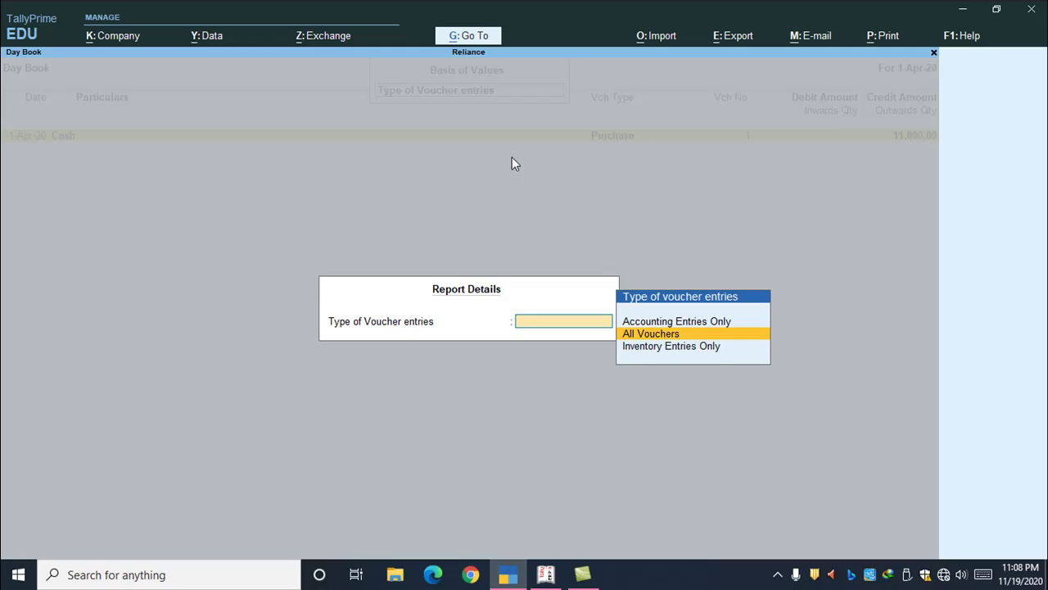
key(Down)
key(Return)
key(Escape)
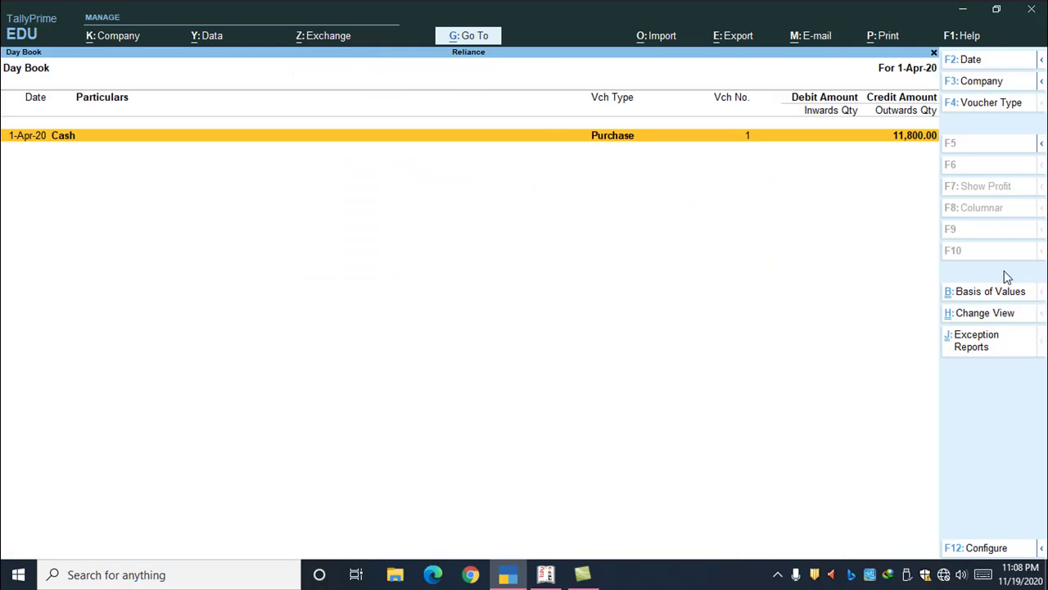
Recheck the Day Book's Type of Voucher entries setting in Basis of Values, then return to the Gateway of Tally.
key(ctrl+b)
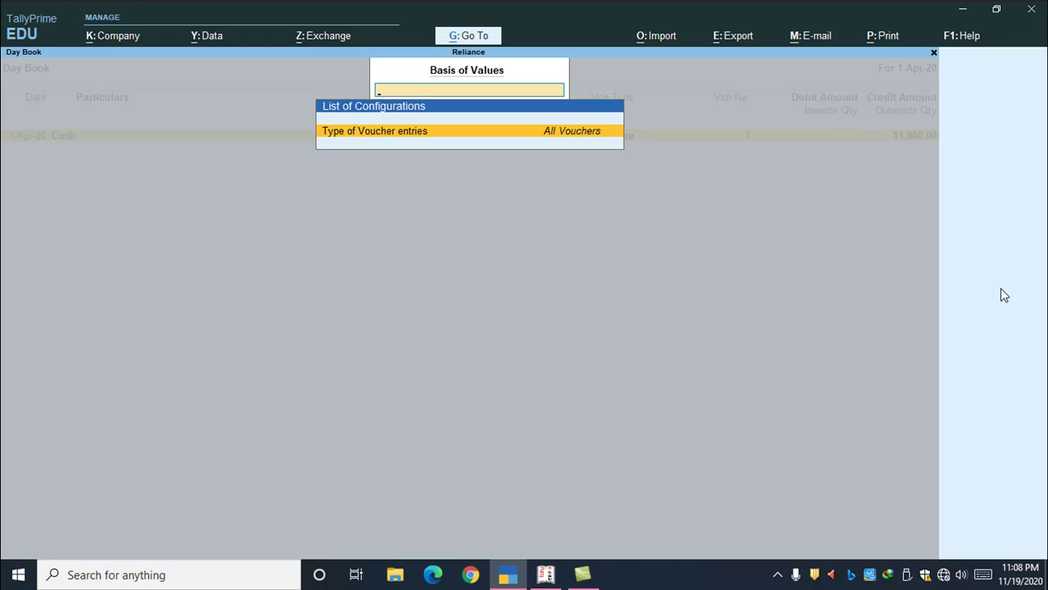
click(400, 138)
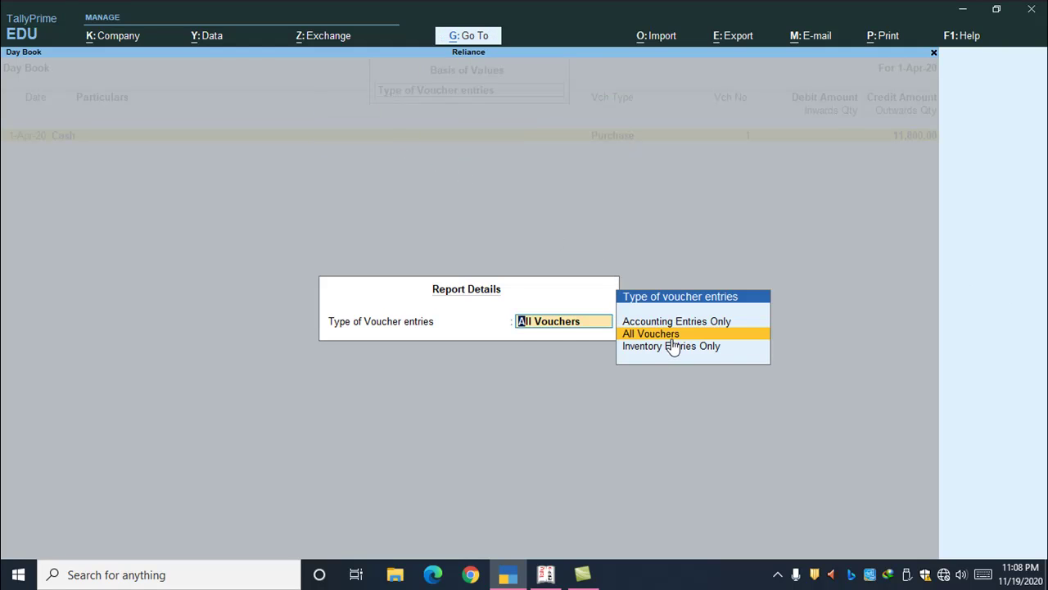
key(BackSpace)
key(Return)
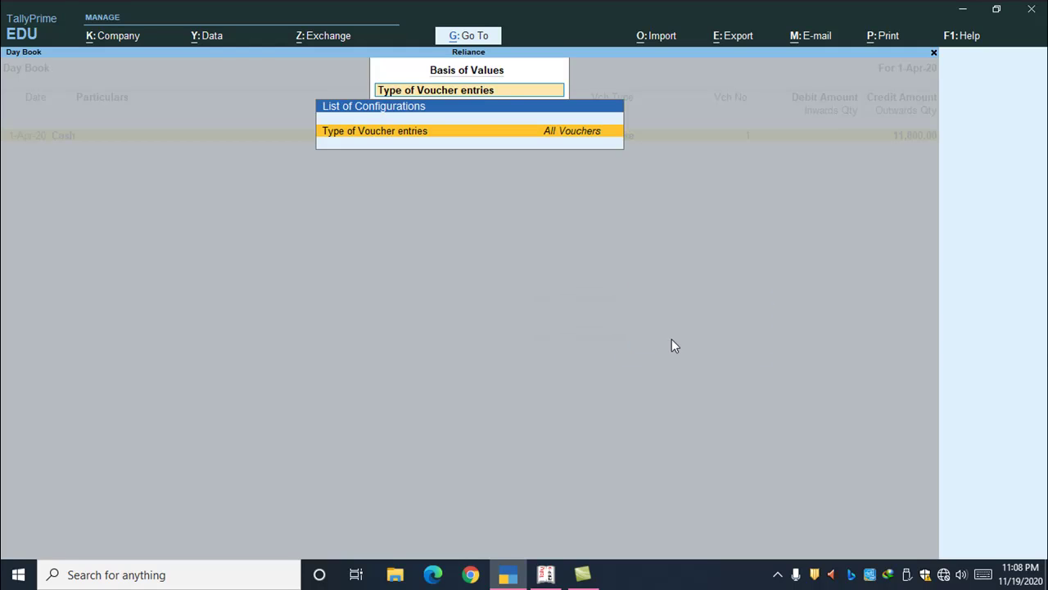
key(Escape)
key(Escape)
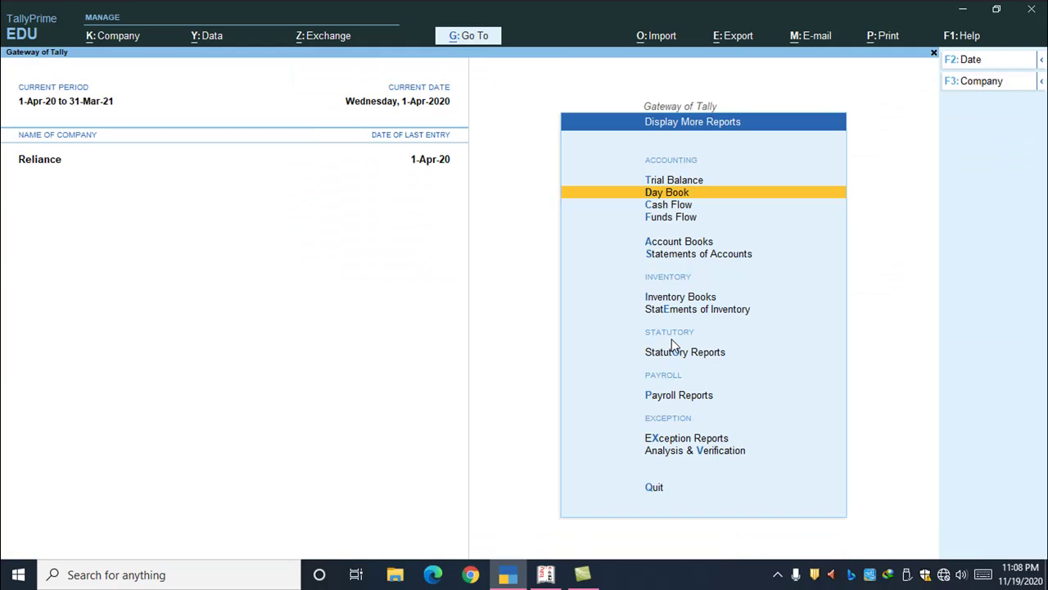
key(Escape)
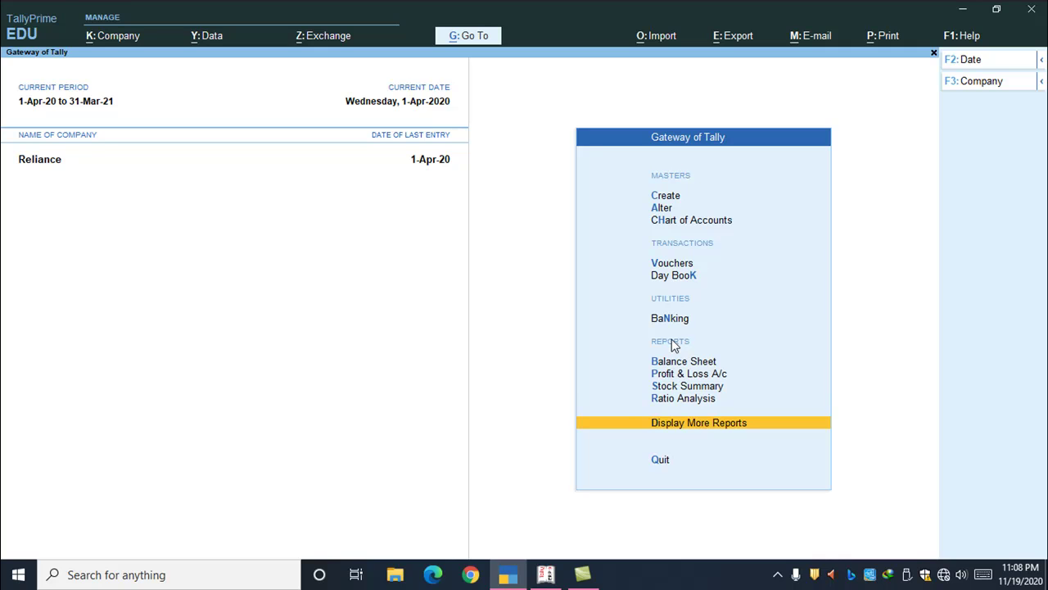
Open the Balance Sheet and change its view to Horizontal.
key(Up)
key(Up)
key(Up)
key(Up)
key(Return)
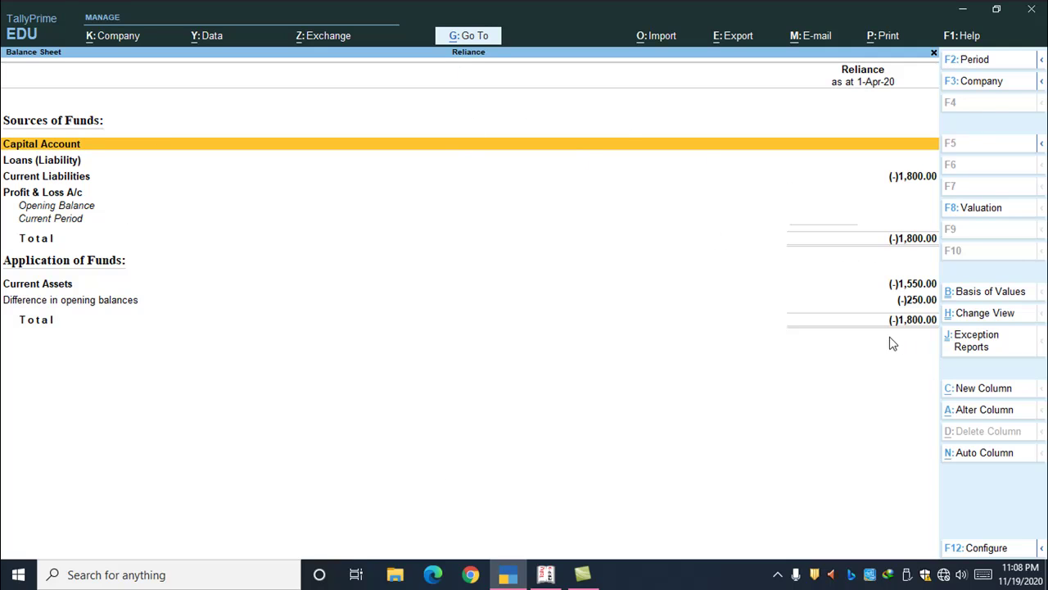
key(ctrl+h)
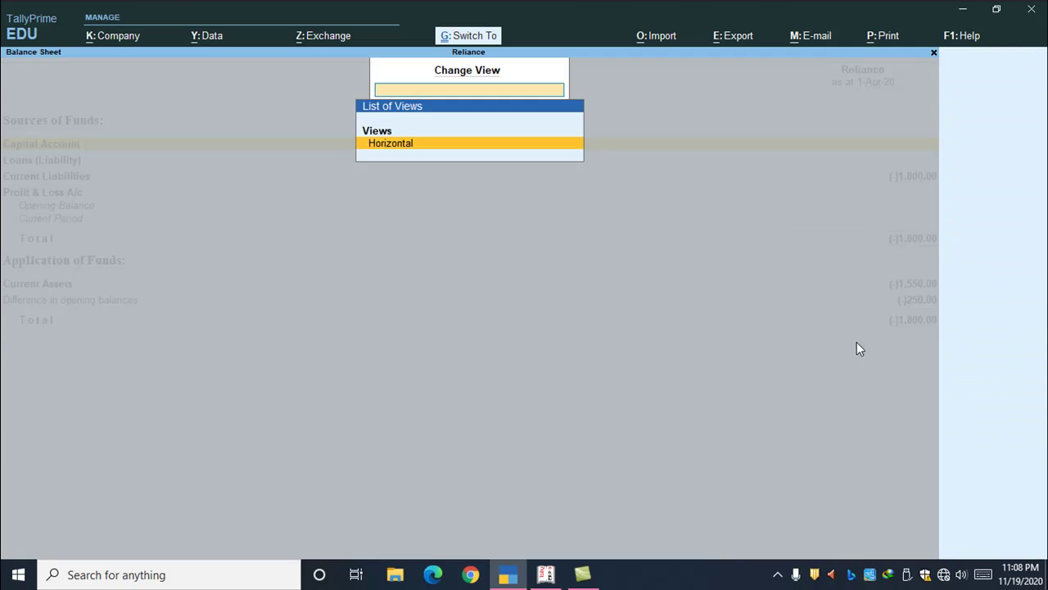
key(Return)
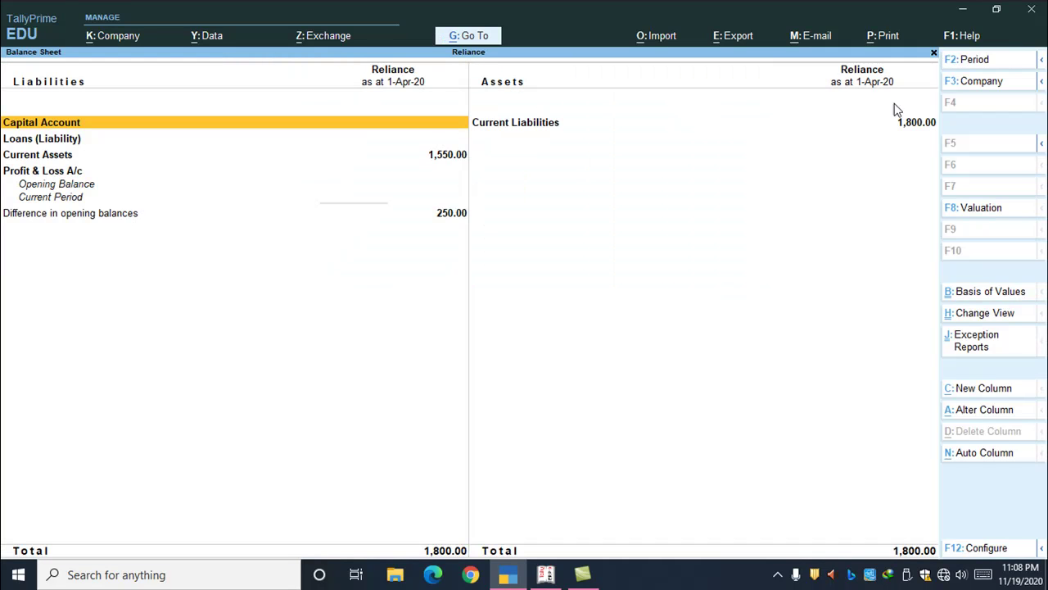
Switch the Balance Sheet to the vertical layout and back to horizontal, then return to the Gateway of Tally.
key(ctrl)
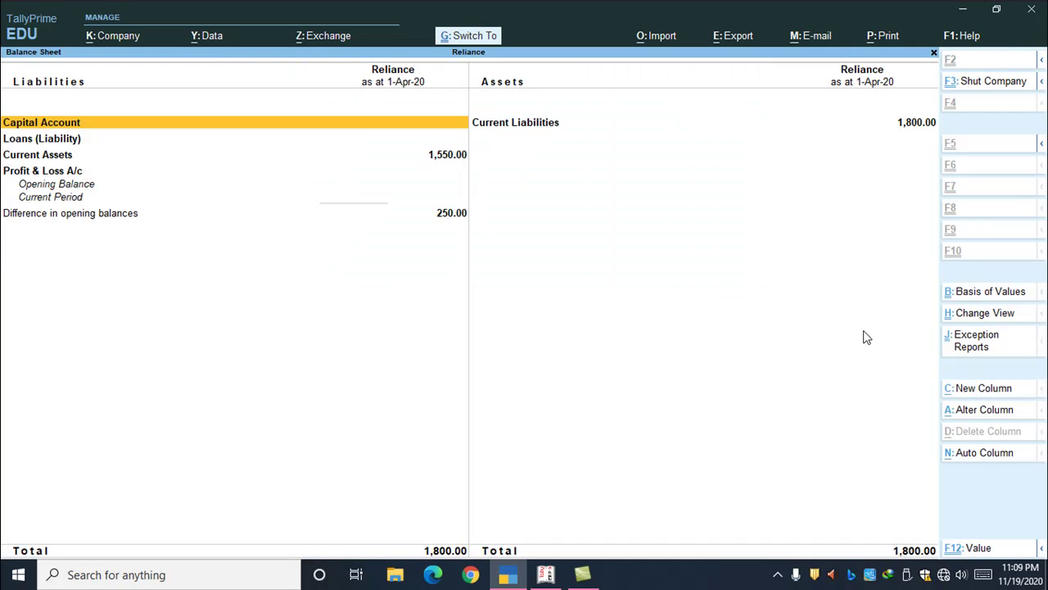
key(ctrl+h)
key(Return)
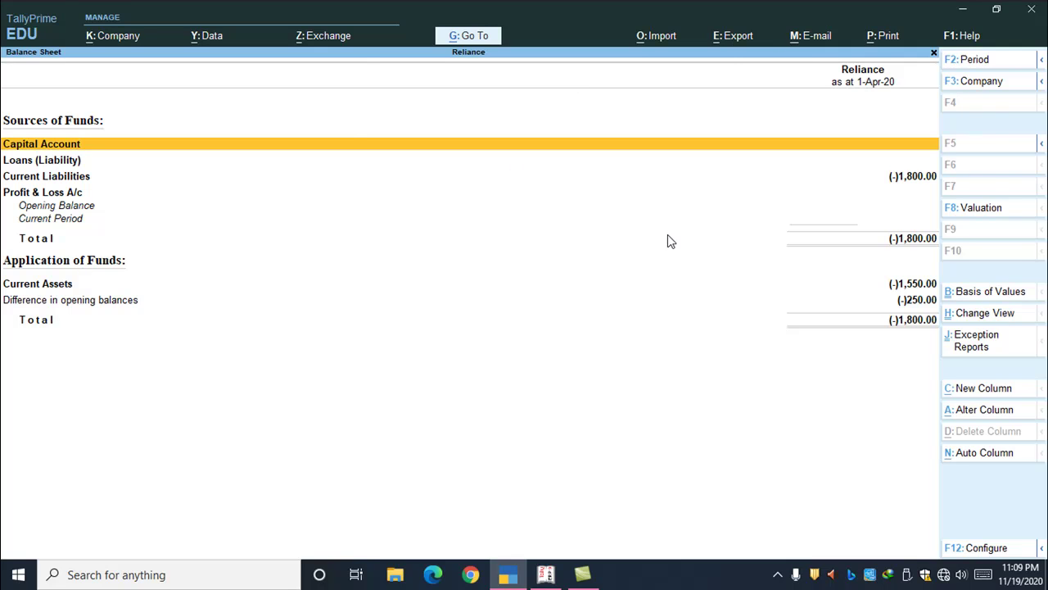
key(ctrl+h)
key(Return)
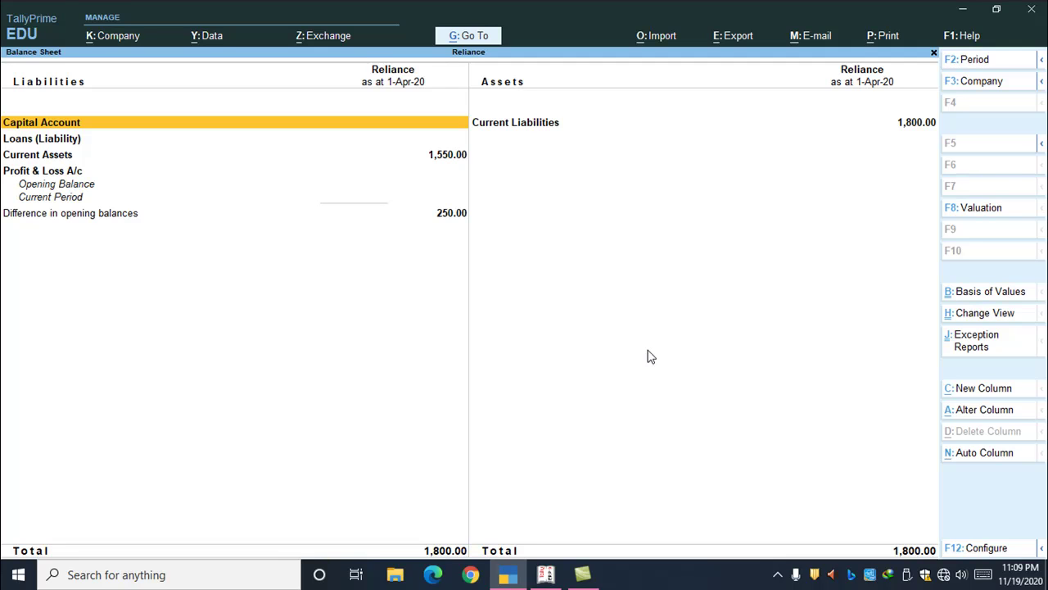
key(Escape)
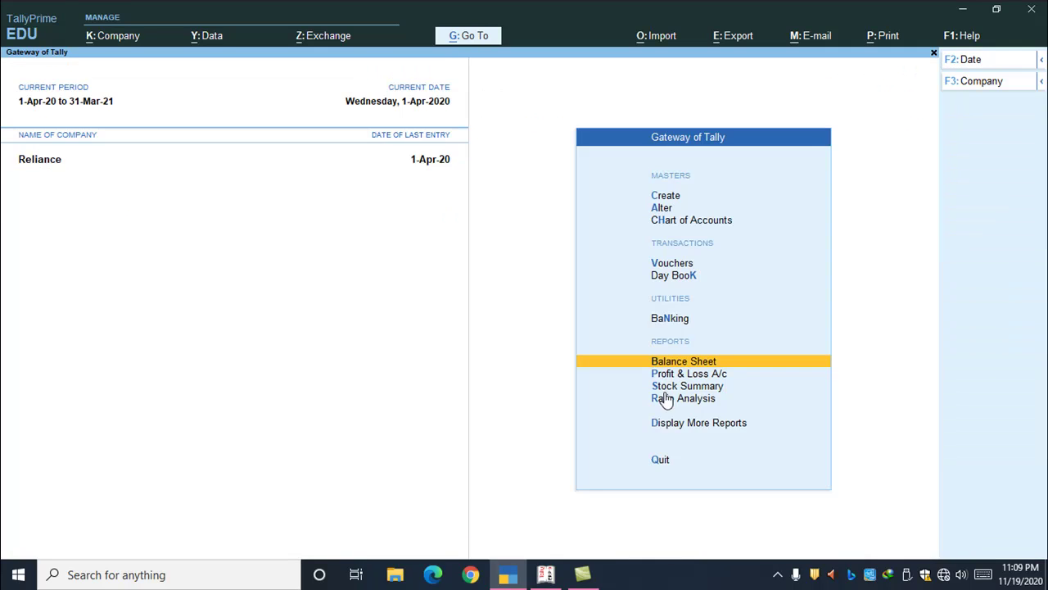
Open a new Payment voucher and look through the ledger accounts available for the debit line.
key(v)
key(F8)
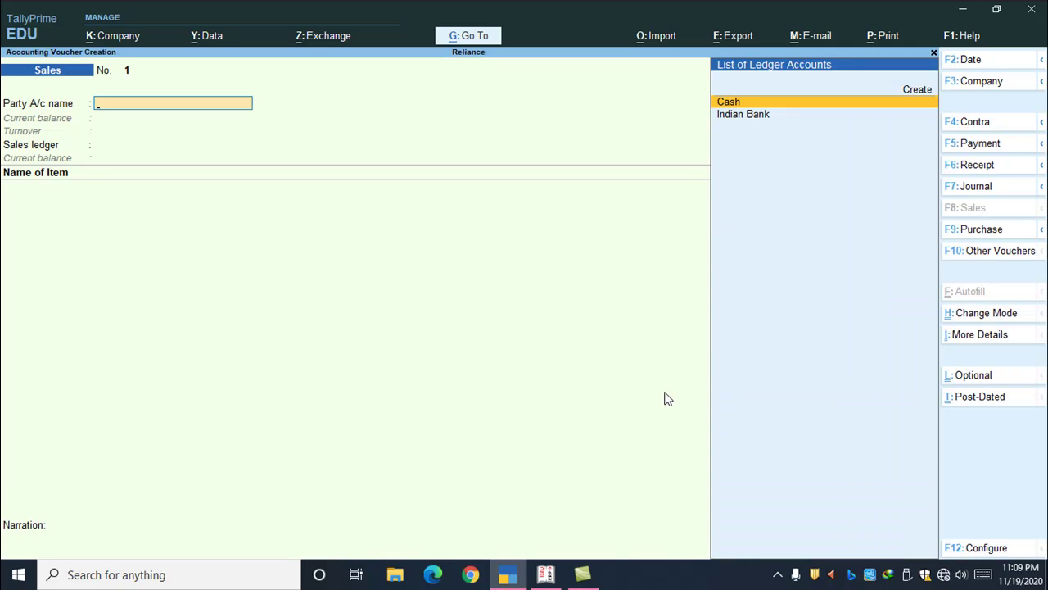
key(F5)
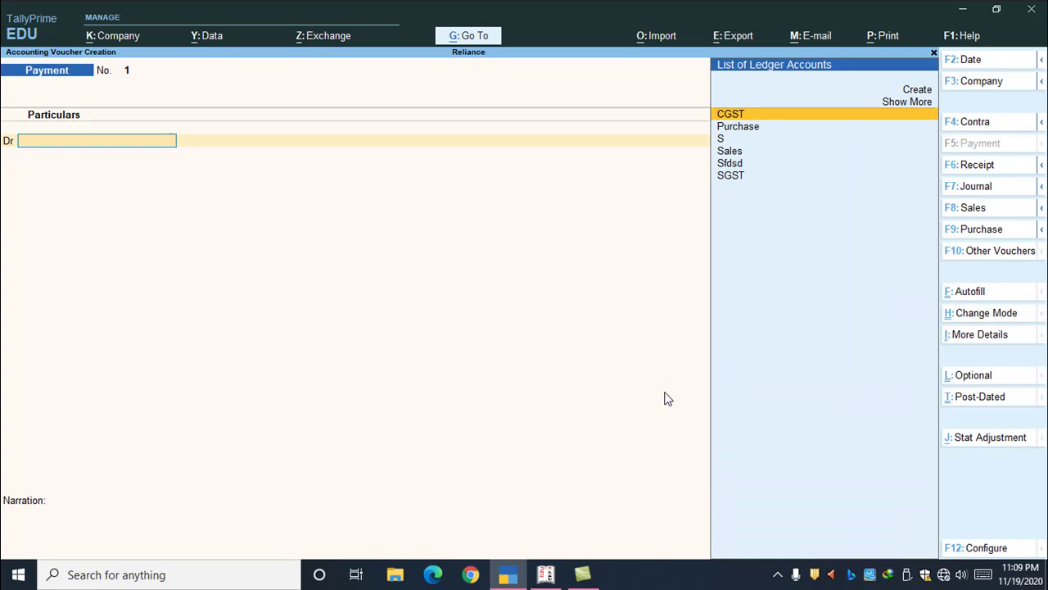
key(Down)
key(Down)
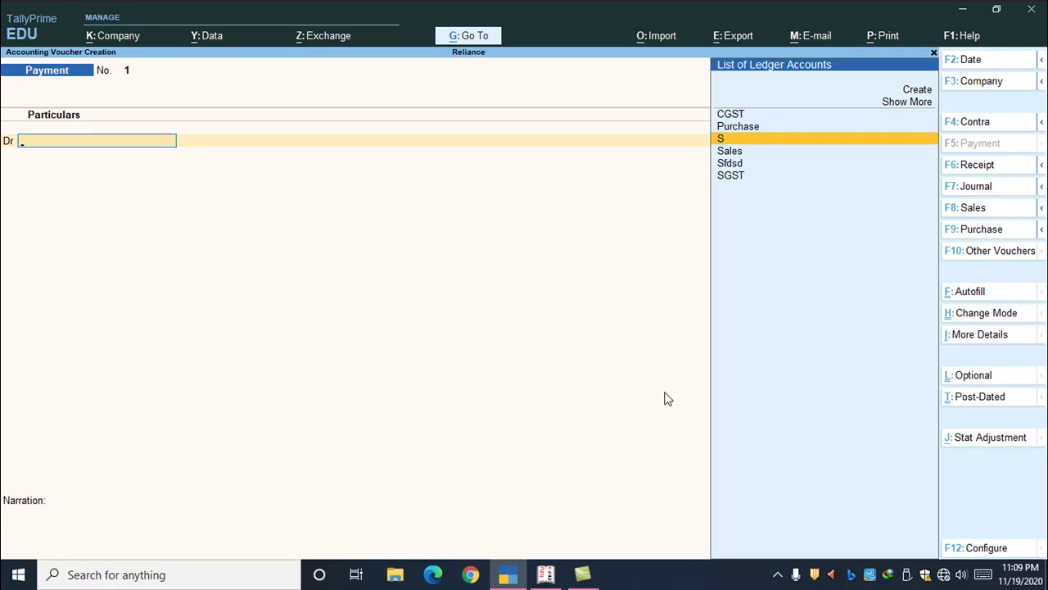
Start a new ledger from the Payment voucher, name it Telephone Expenses and place it under Indirect Expenses.
key(alt)
key(alt+c)
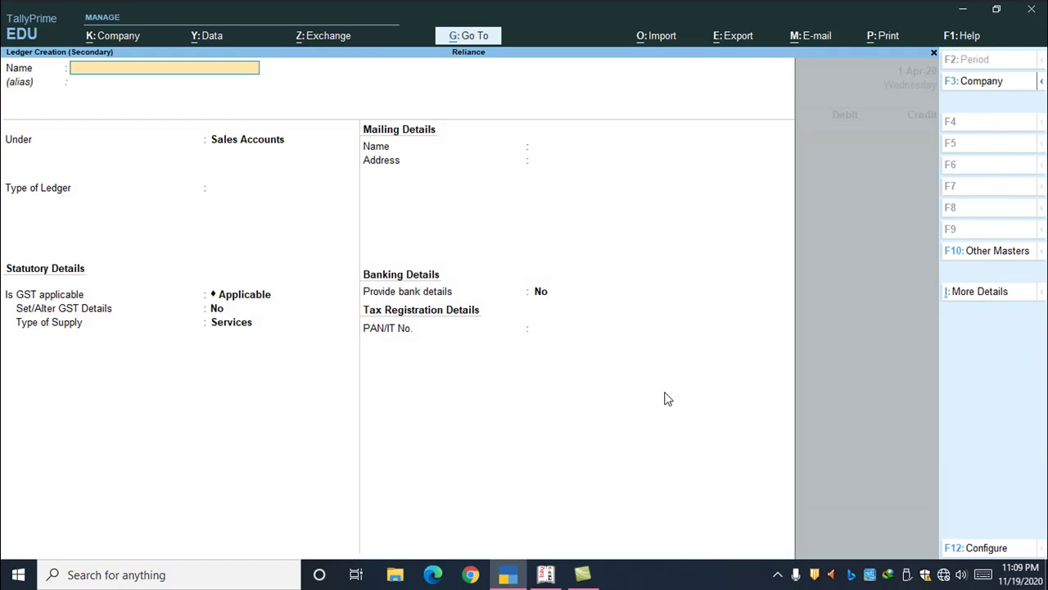
text(Telephone Expenses)
key(Return)
key(Return)
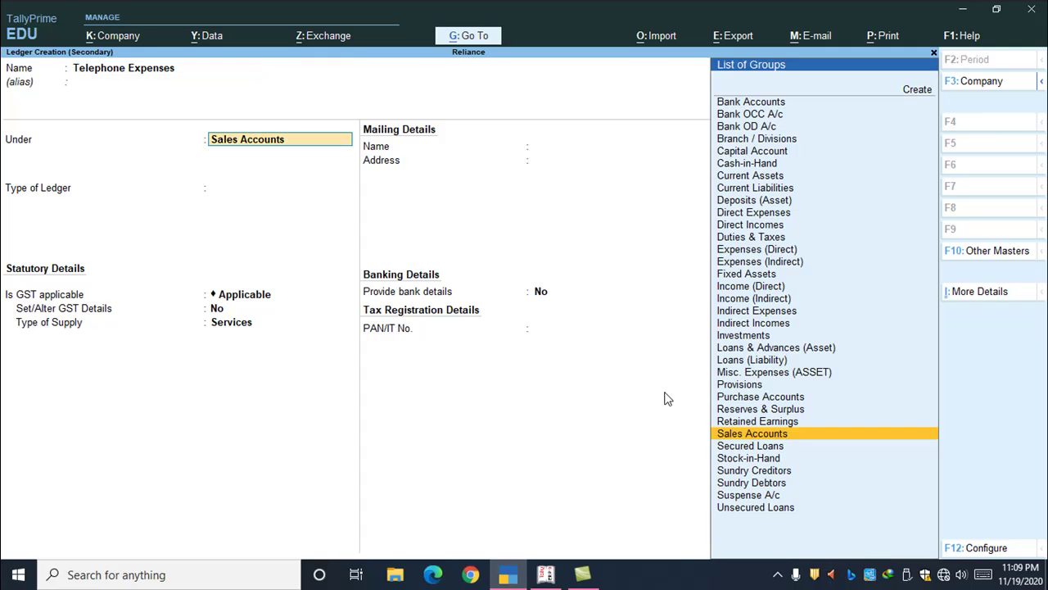
text(Indirect Expe)
key(Return)
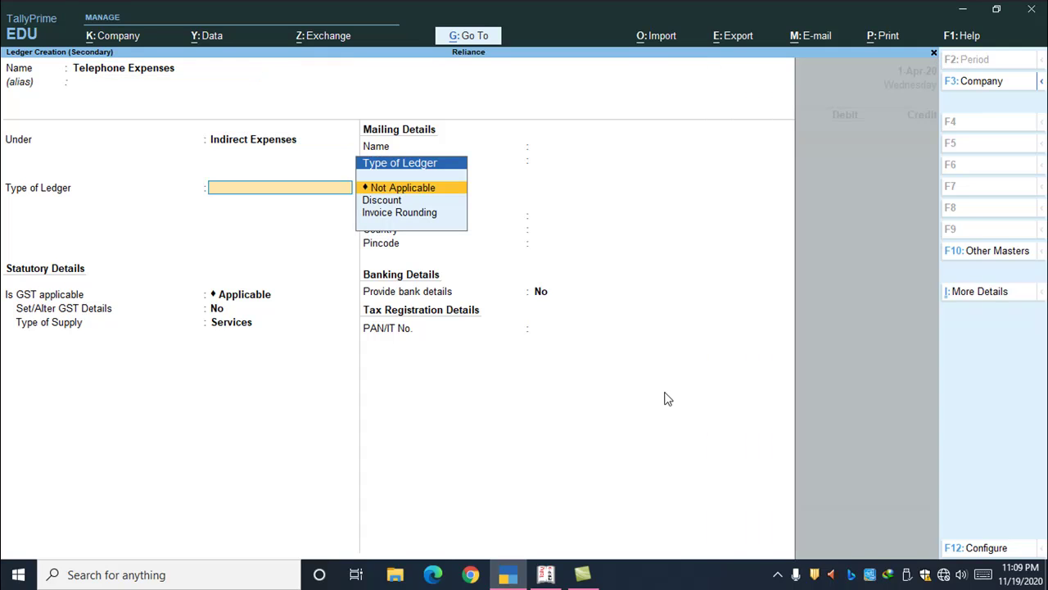
Save the Telephone Expenses ledger with type Not Applicable, GST Applicable and supply type Services, leaving the voucher's tax classification blank.
key(Return)
key(Return)
key(Return)
key(Return)
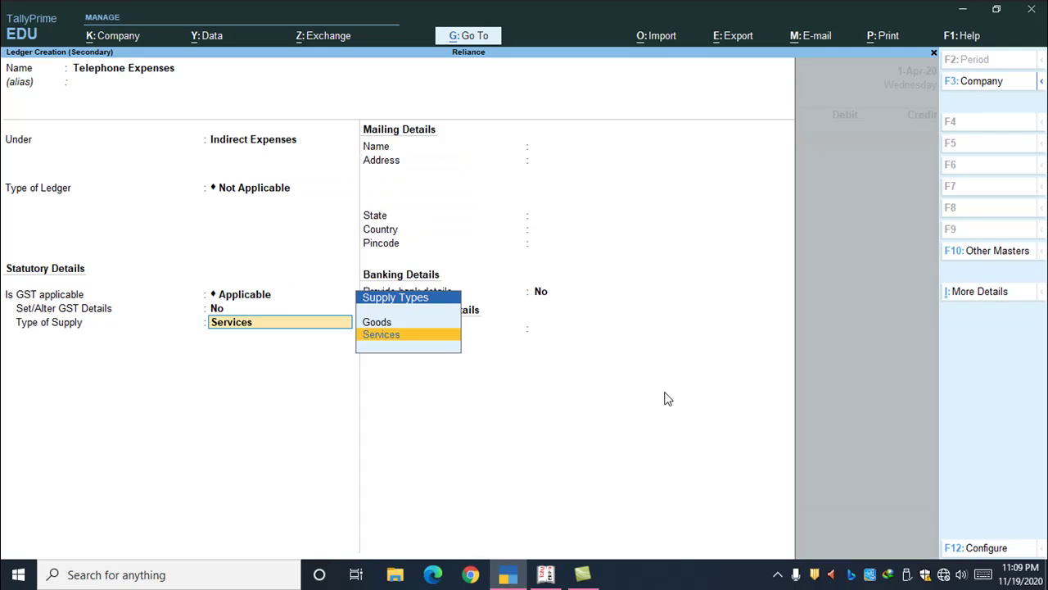
key(Return)
key(Return)
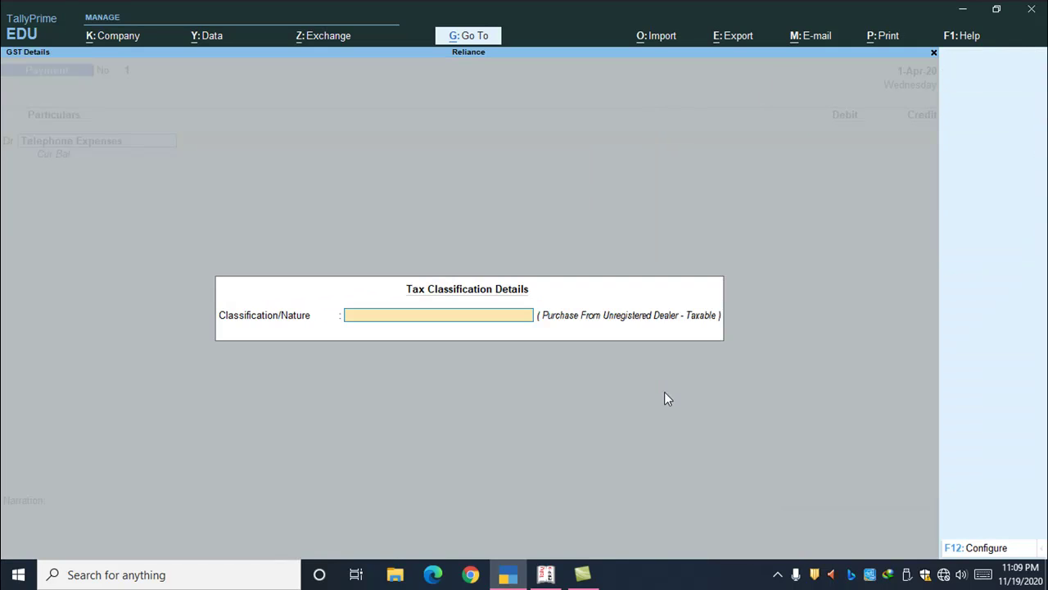
key(Return)
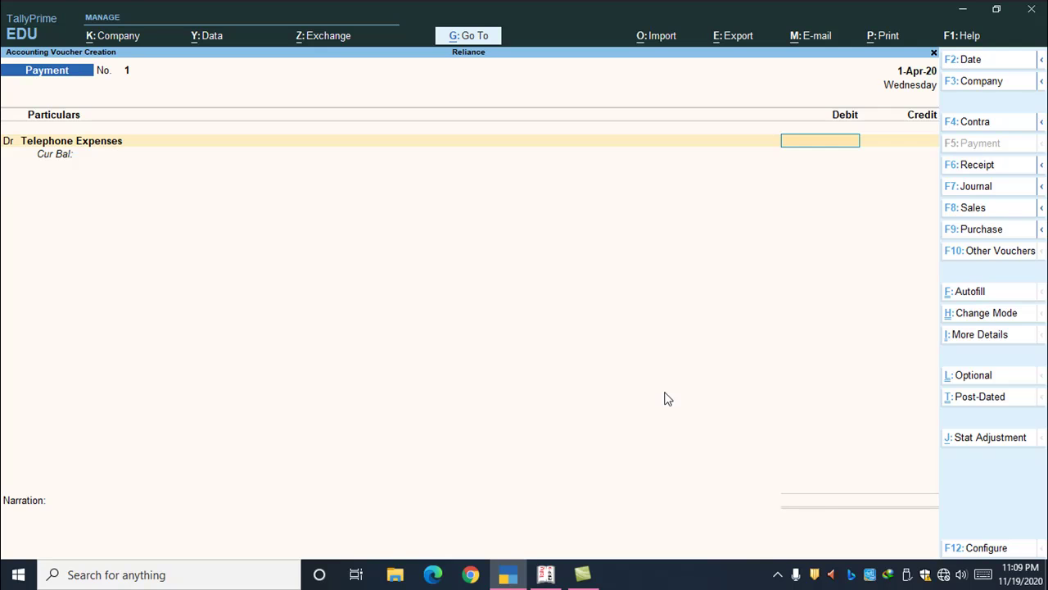
Debit Telephone Expenses with 250 and credit Cash with 250 in the Payment voucher.
text(250)
key(Return)
text(Cas)
key(Return)
key(Return)
key(Return)
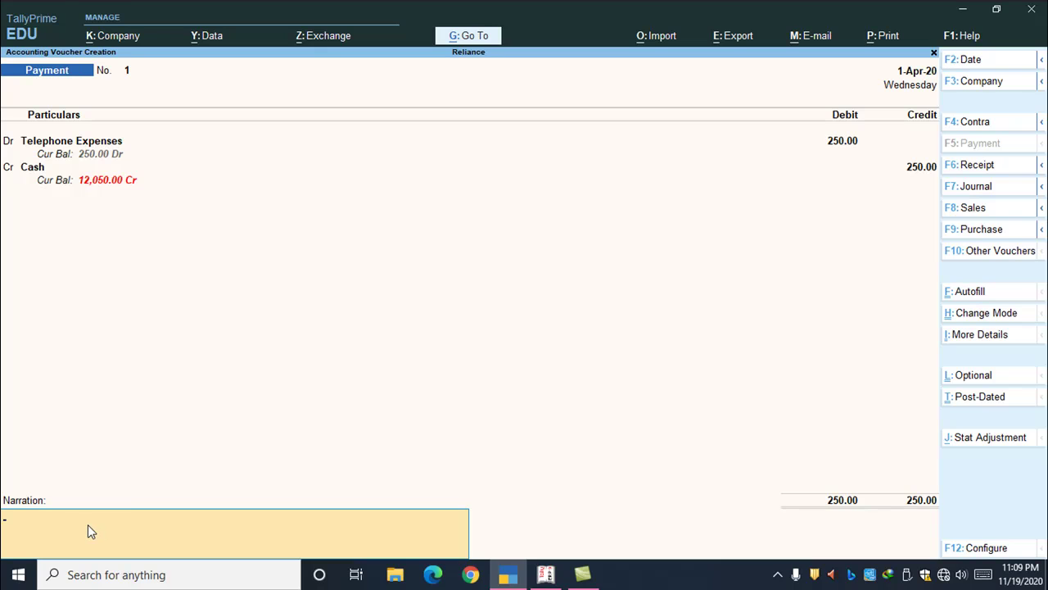
Add the narration "paid for the month of may - 2020", save the Payment voucher and leave voucher creation.
text(paid for the month of may - 2020)
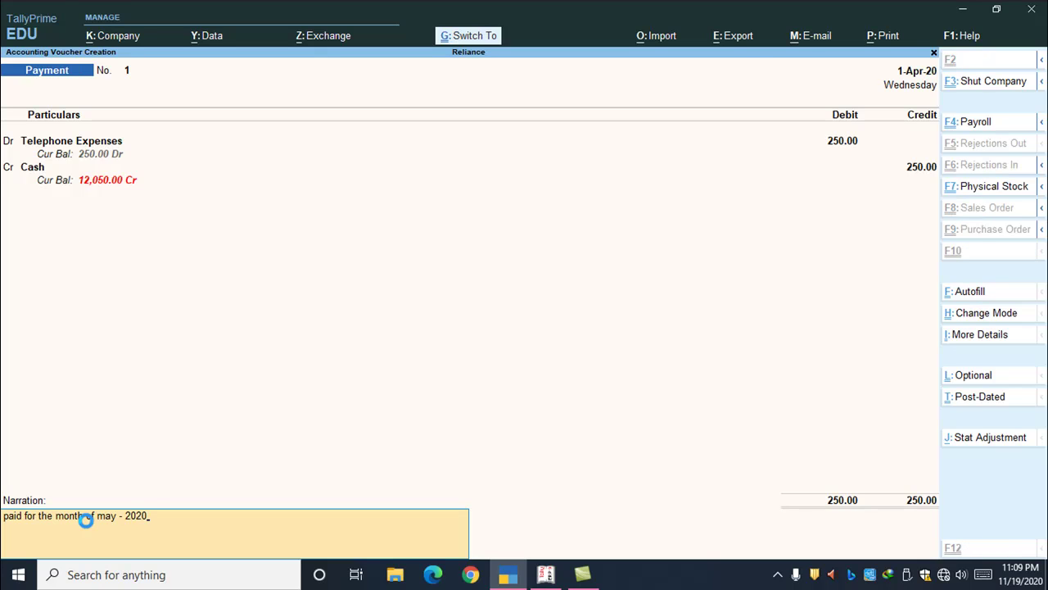
key(ctrl+a)
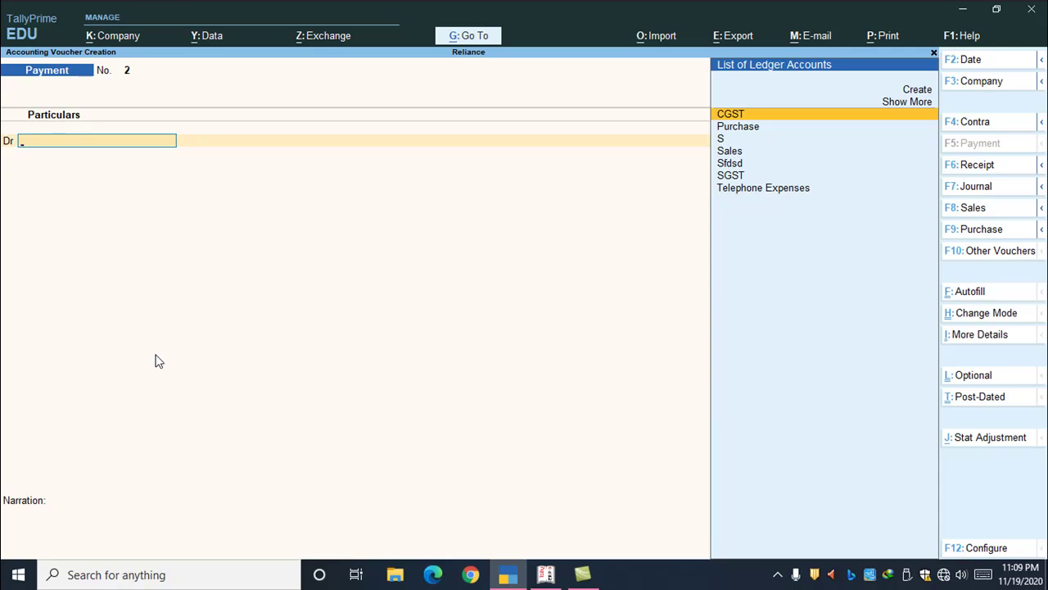
key(Escape)
Open the saved Telephone Expenses payment voucher from the Day Book and go into its narration text.
key(d)
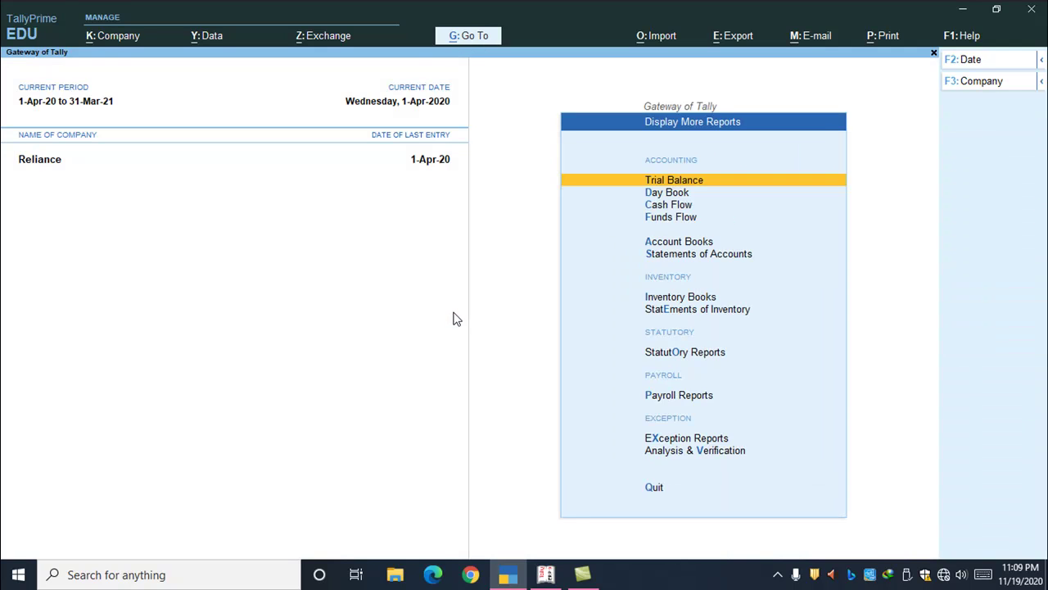
key(d)
key(Return)
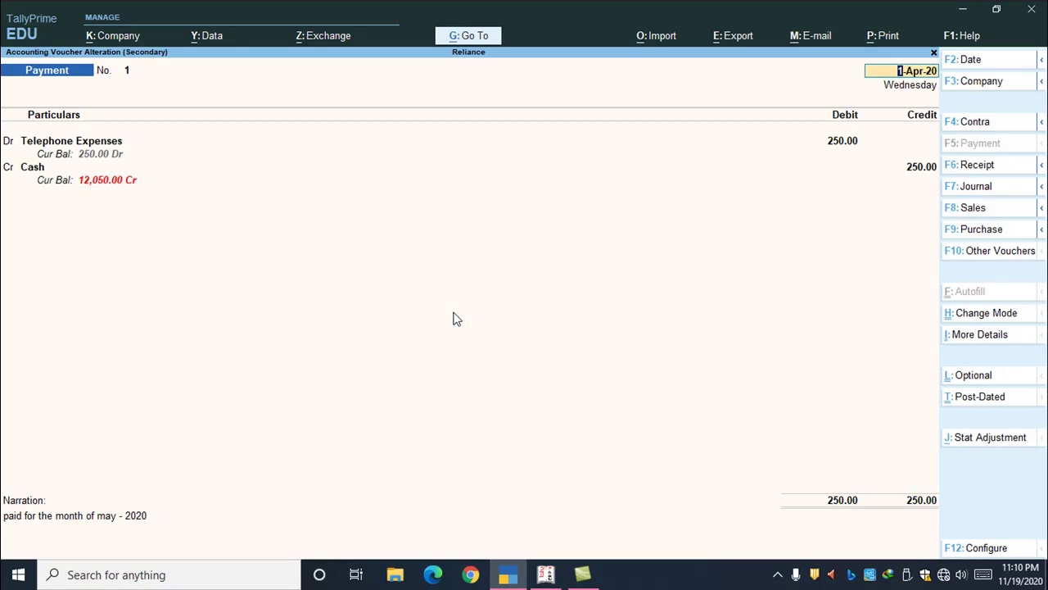
click(150, 514)
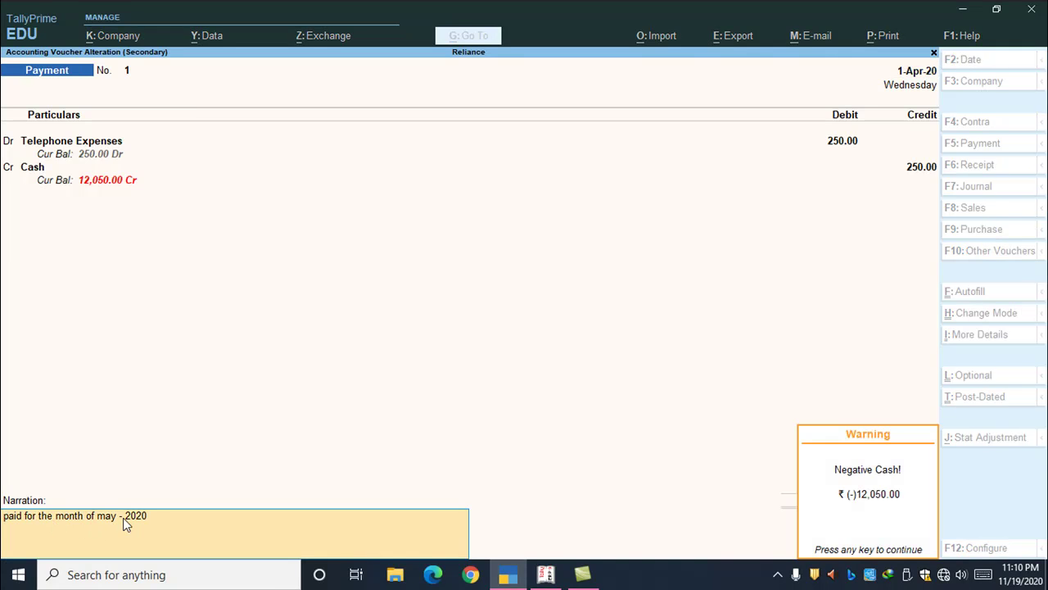
click(117, 515)
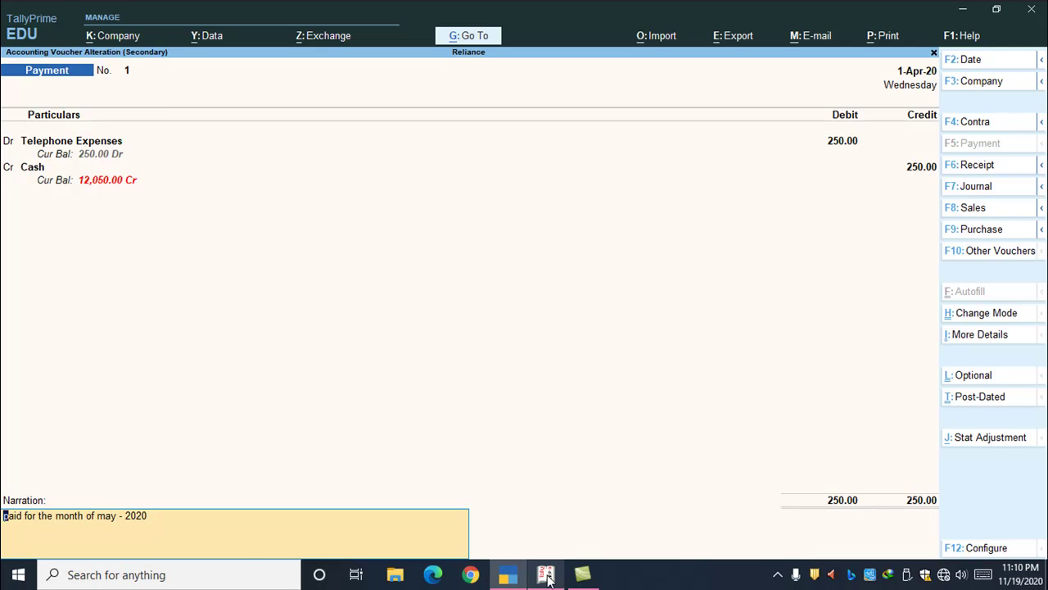
Switch to Chrome, run the suggested search "tally prime download" and copy the search page's web address.
click(480, 580)
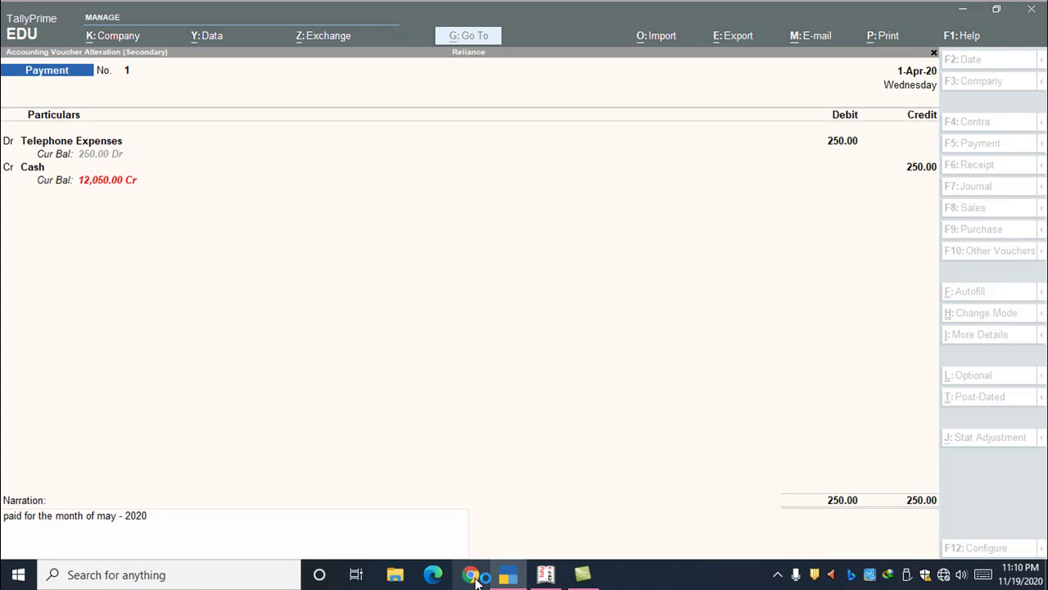
click(502, 578)
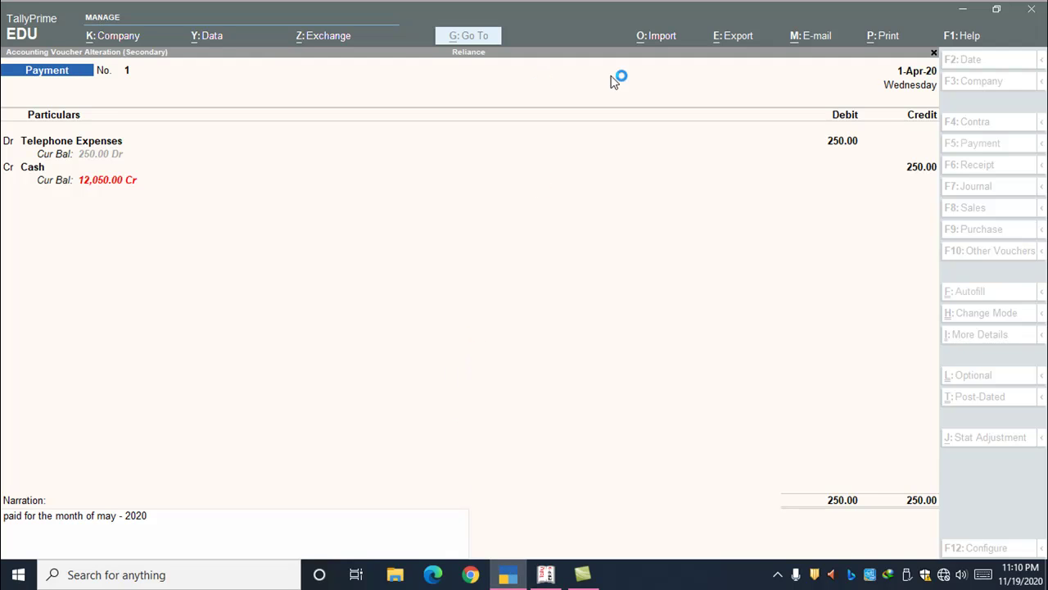
click(963, 16)
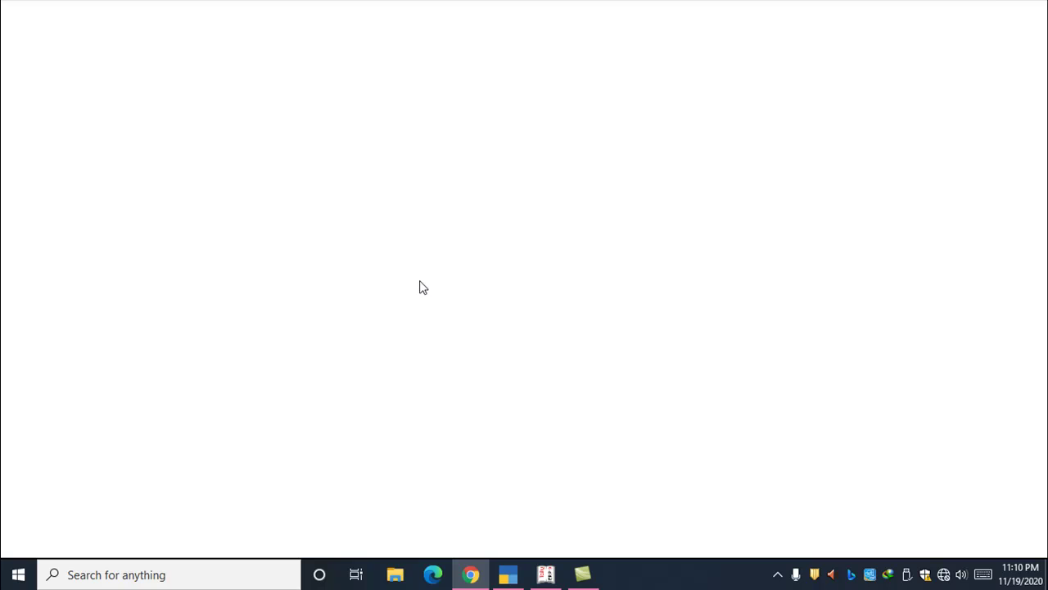
click(944, 574)
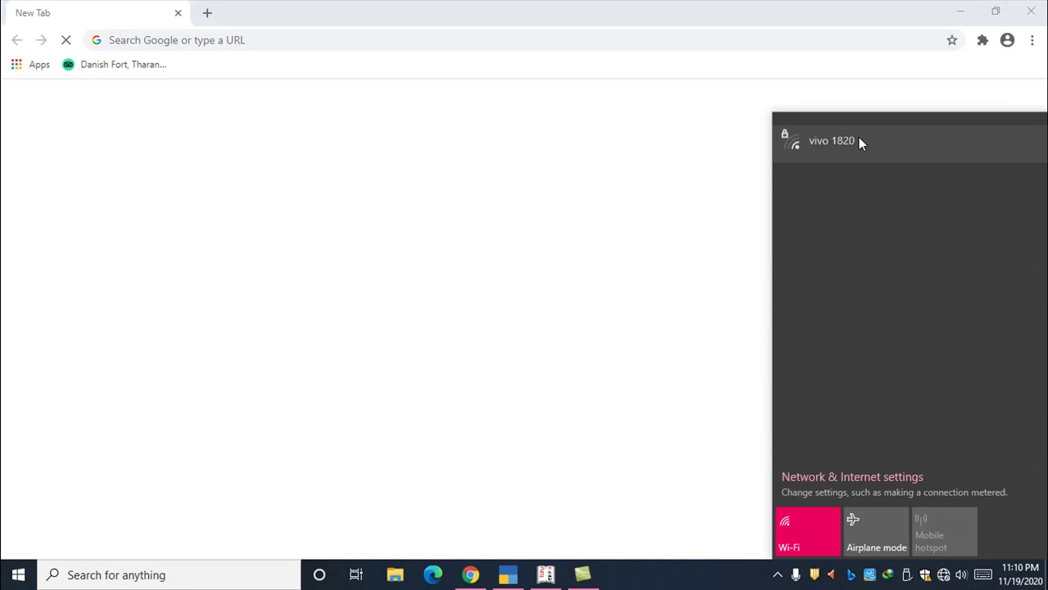
click(276, 38)
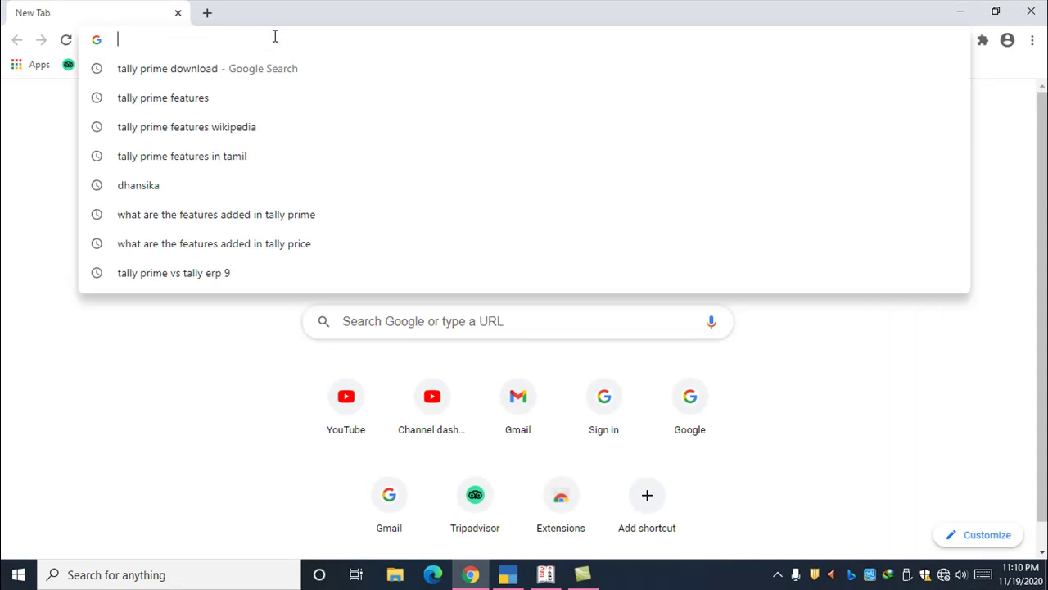
click(248, 68)
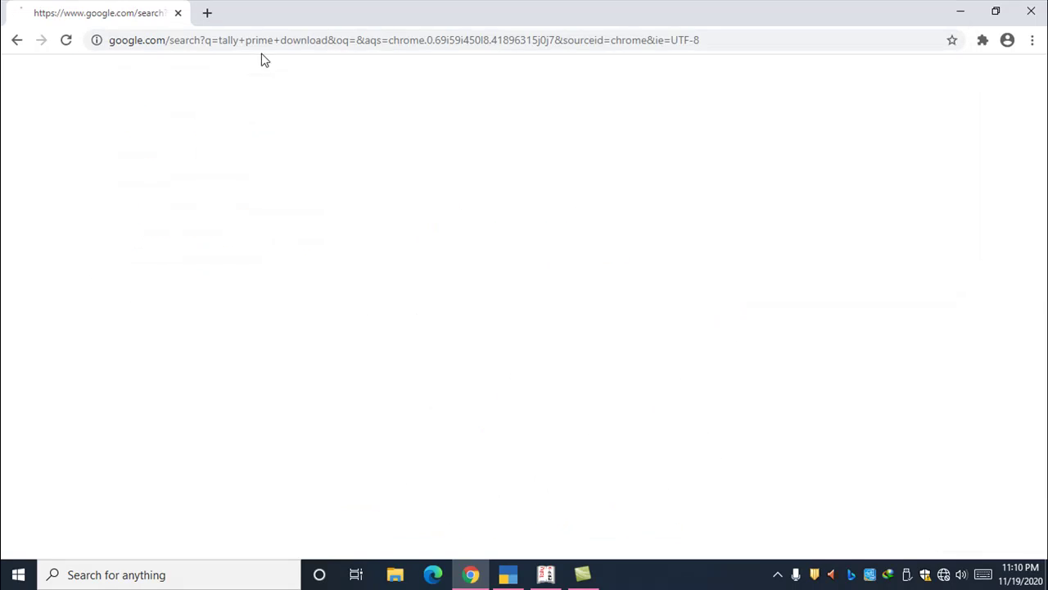
click(302, 44)
key(ctrl+c)
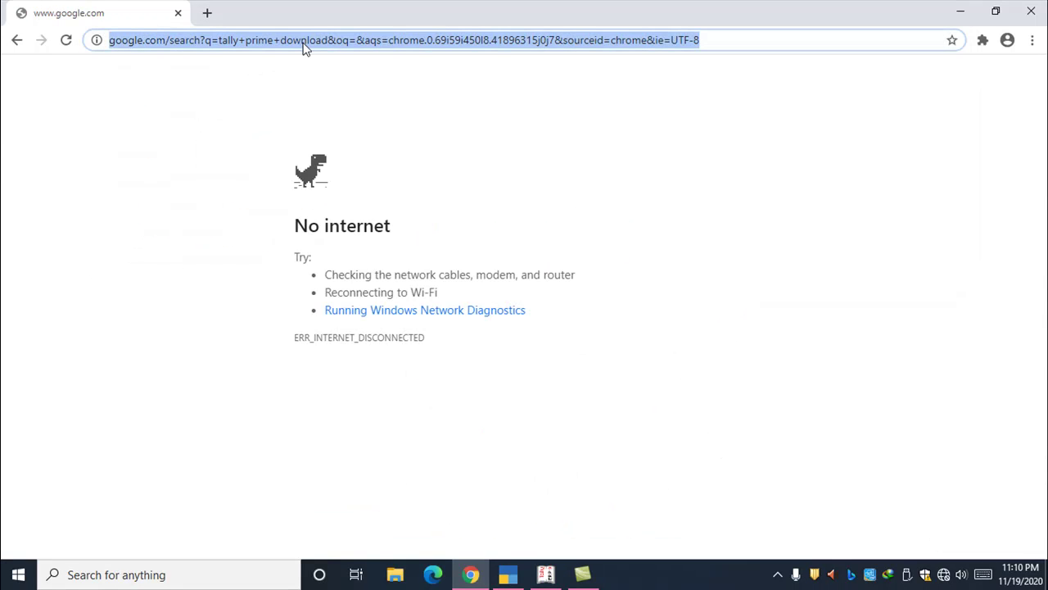
In TallyPrime, replace the payment voucher's narration with the copied web address and append "CTRL + C or V".
key(alt+Tab)
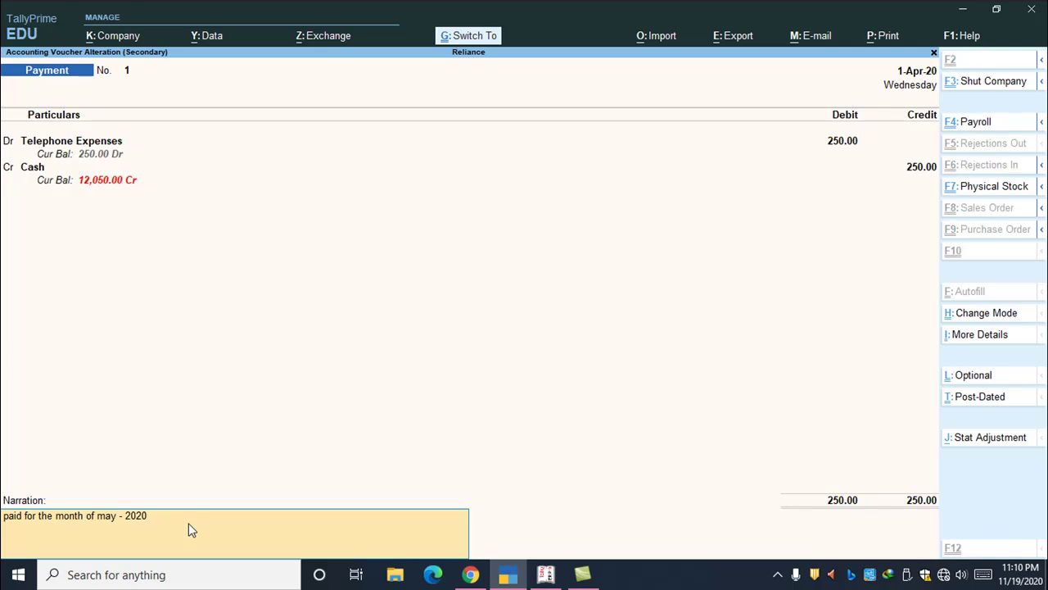
key(ctrl+v)
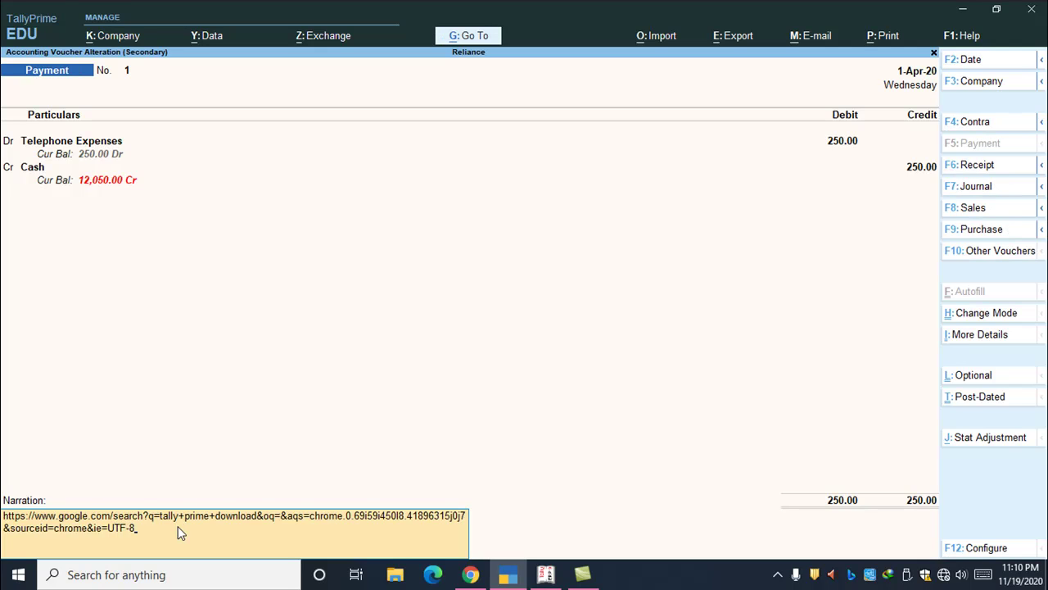
text(CTRL + C or V)
key(Return)
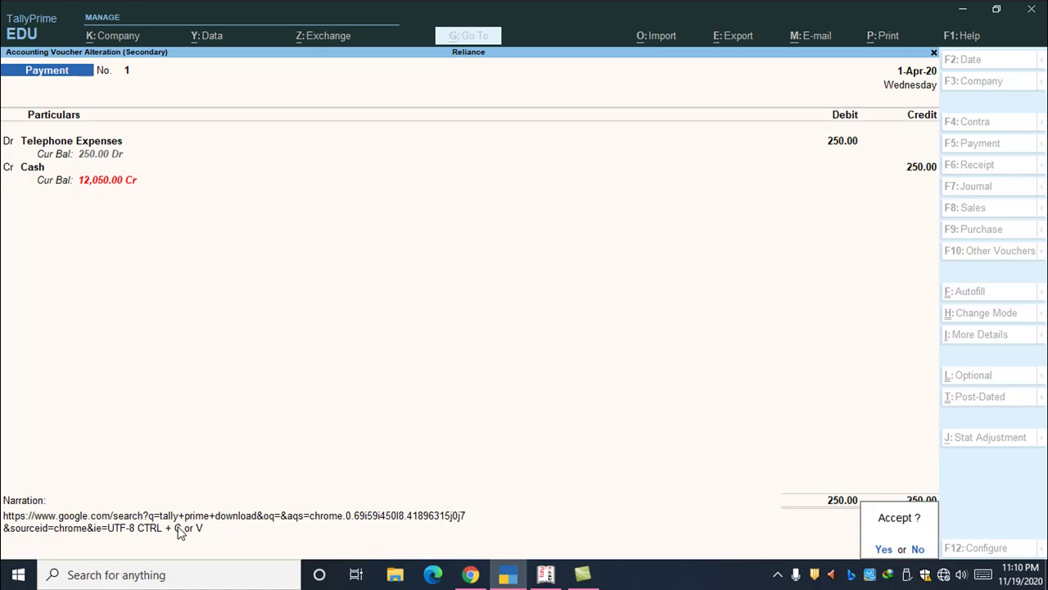
key(Escape)
Overwrite the payment voucher's narration with "Ctrl + Alt + V", erase that text and return to the report list.
text(CTr)
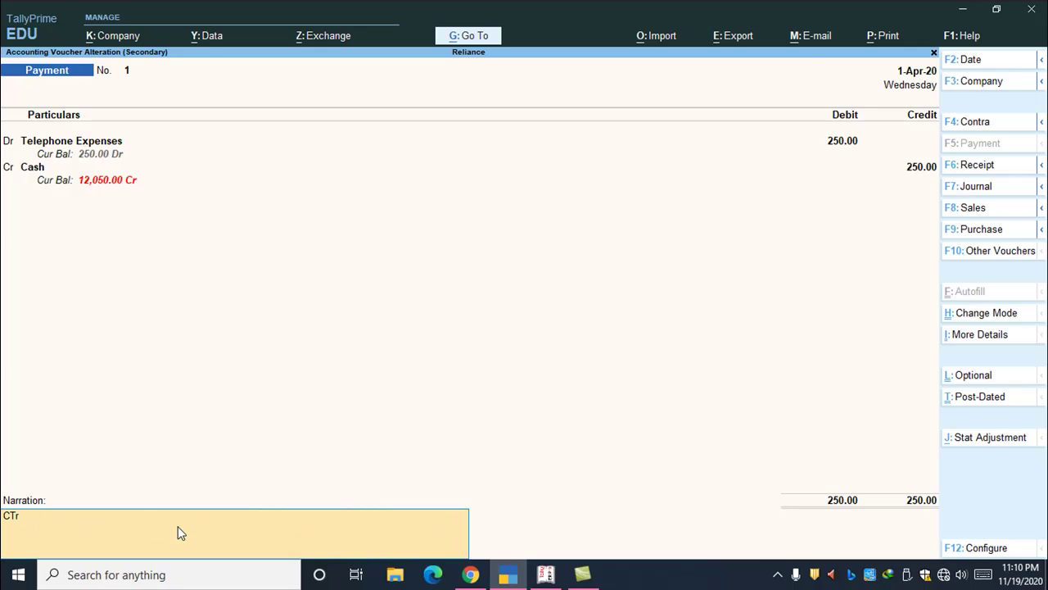
key(BackSpace)
key(BackSpace)
text(trl + Alt + V)
key(BackSpace)
key(BackSpace)
key(BackSpace)
key(BackSpace)
key(BackSpace)
key(BackSpace)
key(BackSpace)
key(BackSpace)
key(BackSpace)
key(BackSpace)
key(BackSpace)
key(BackSpace)
key(BackSpace)
key(BackSpace)
key(Return)
key(Escape)
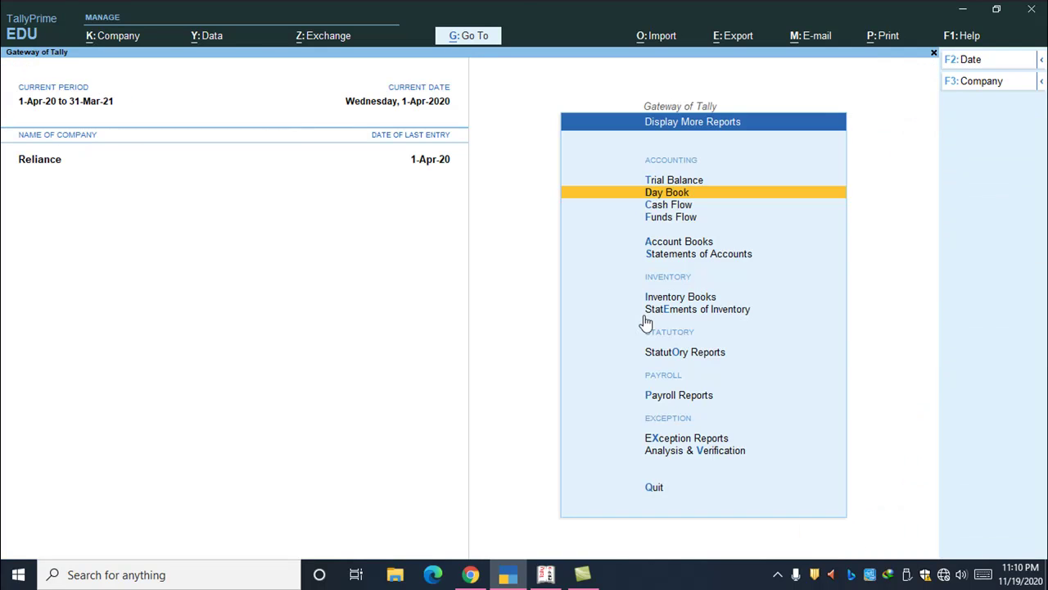
View the blank company creation form and the Reliance company features, closing each without changes.
click(112, 38)
click(116, 65)
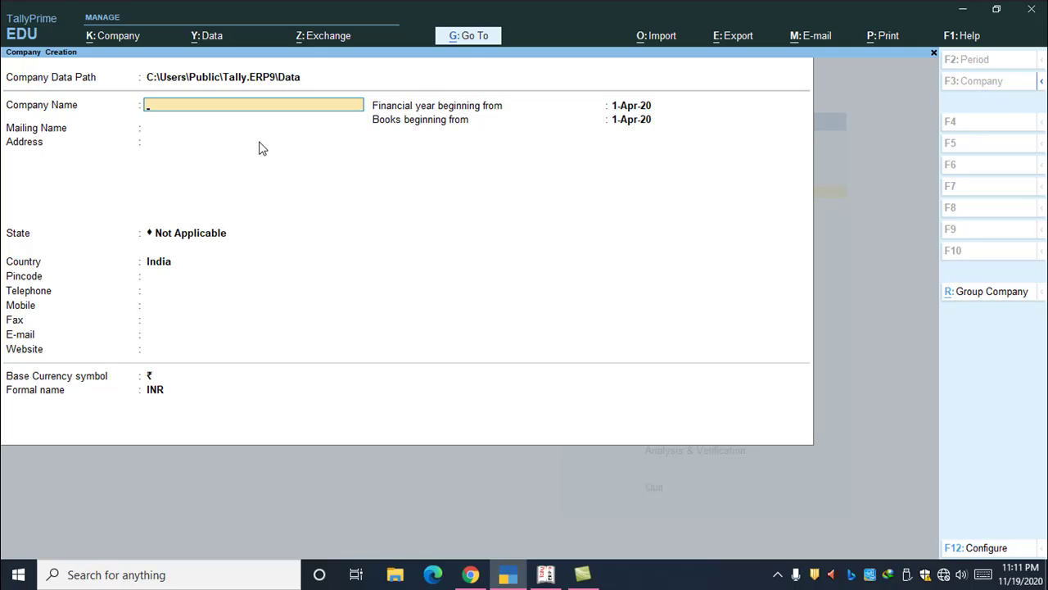
key(Escape)
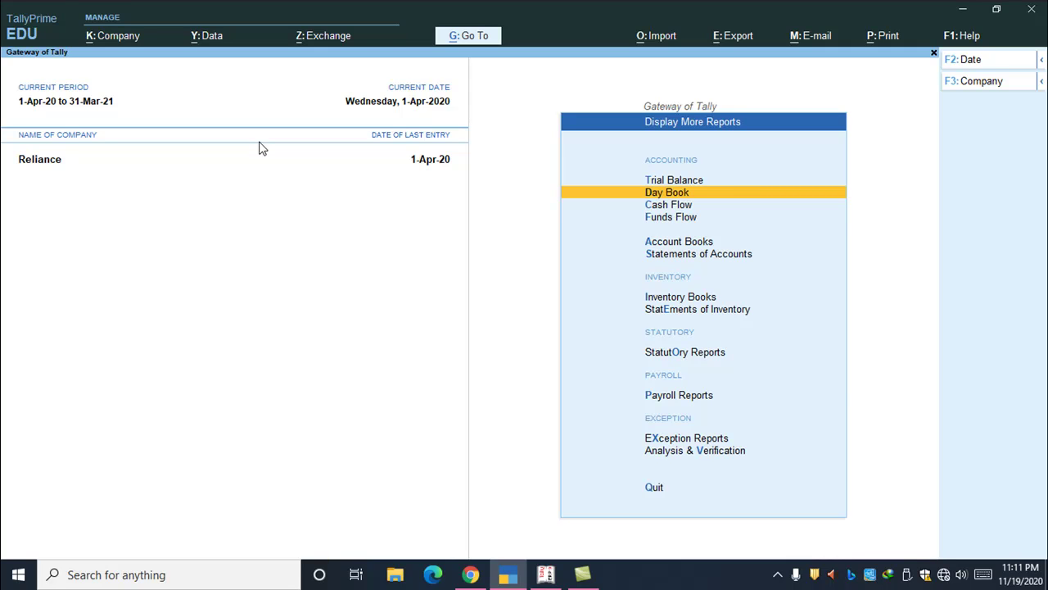
key(F11)
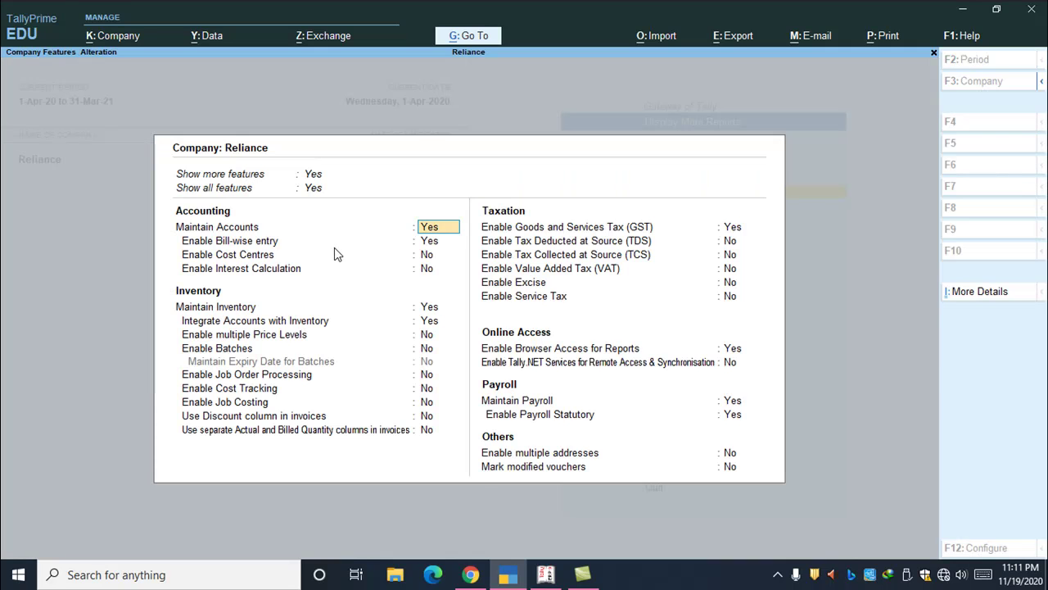
key(Escape)
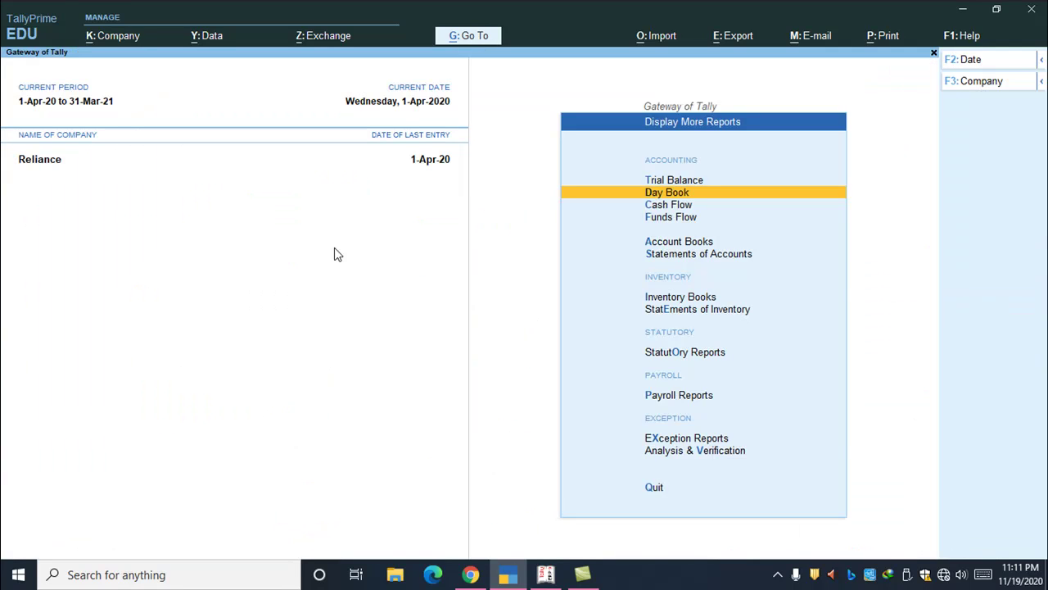
View the configuration options of a new Payment voucher and return to the Gateway of Tally.
key(v)
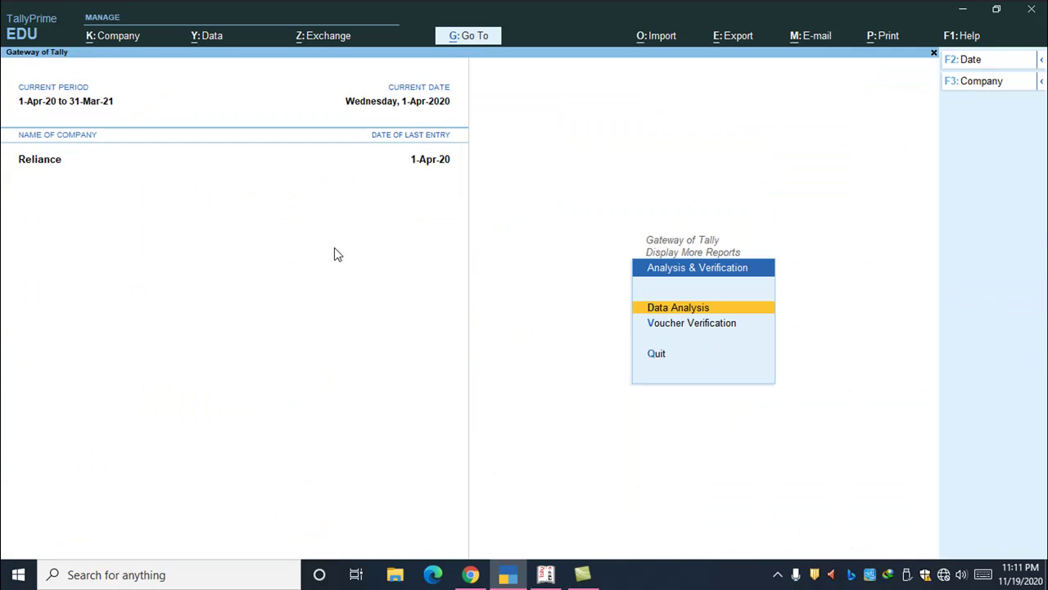
key(Escape)
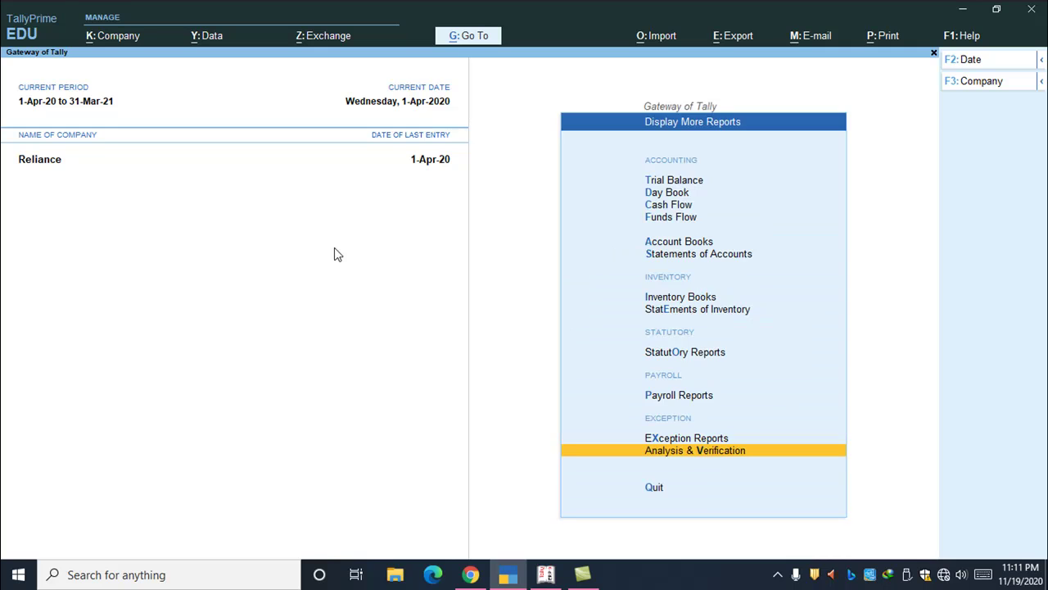
key(Escape)
key(v)
key(F12)
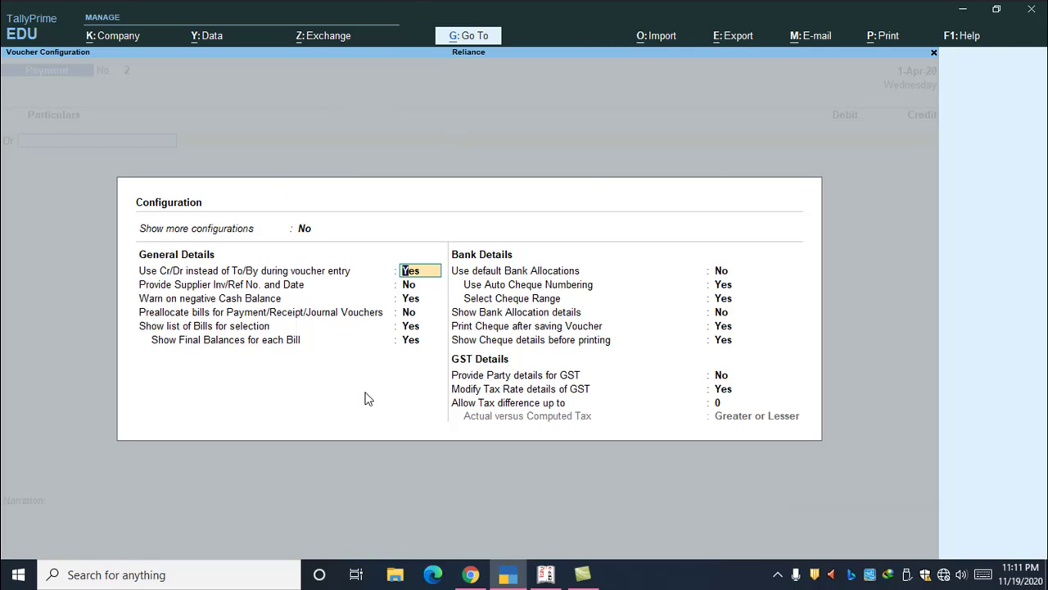
key(Escape)
key(Escape)
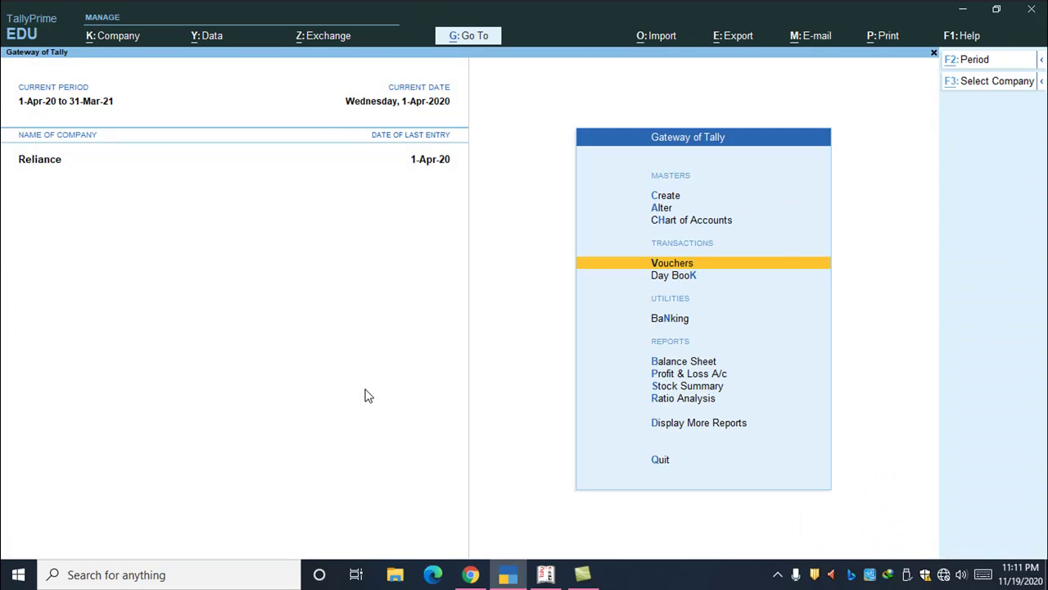
Switch to Tally.ERP 9, leave its company features and show the configuration categories from the Gateway of Tally.
key(alt+Tab)
key(alt+Tab)
key(alt+Tab)
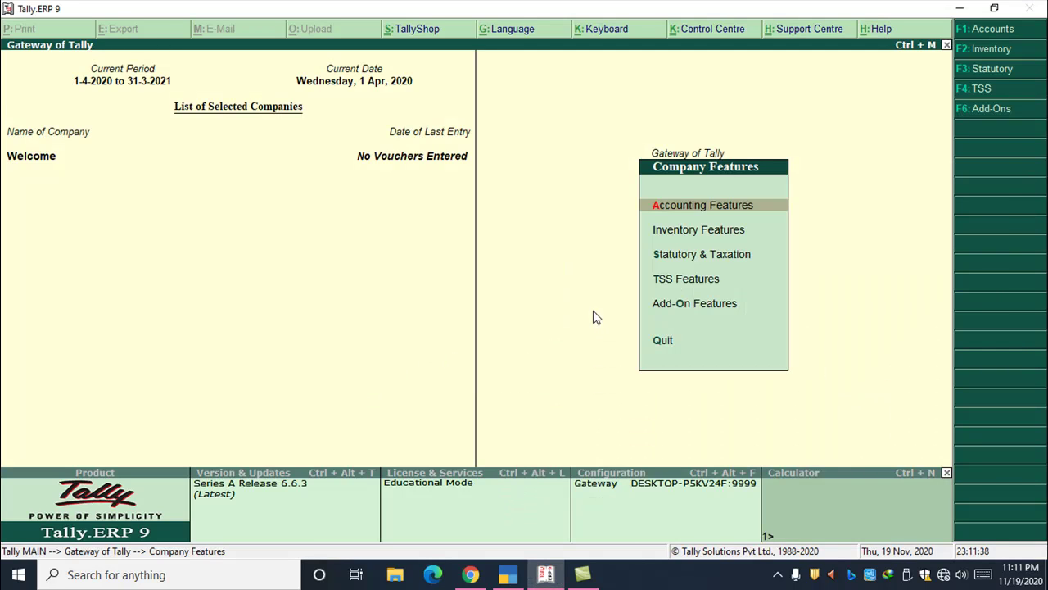
key(Escape)
key(Escape)
key(n)
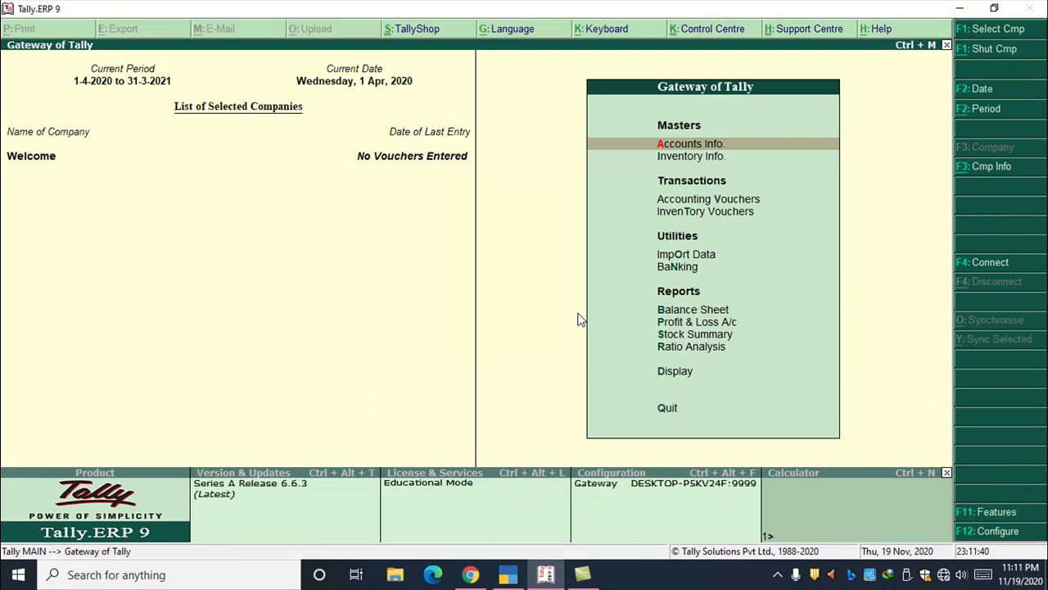
key(F12)
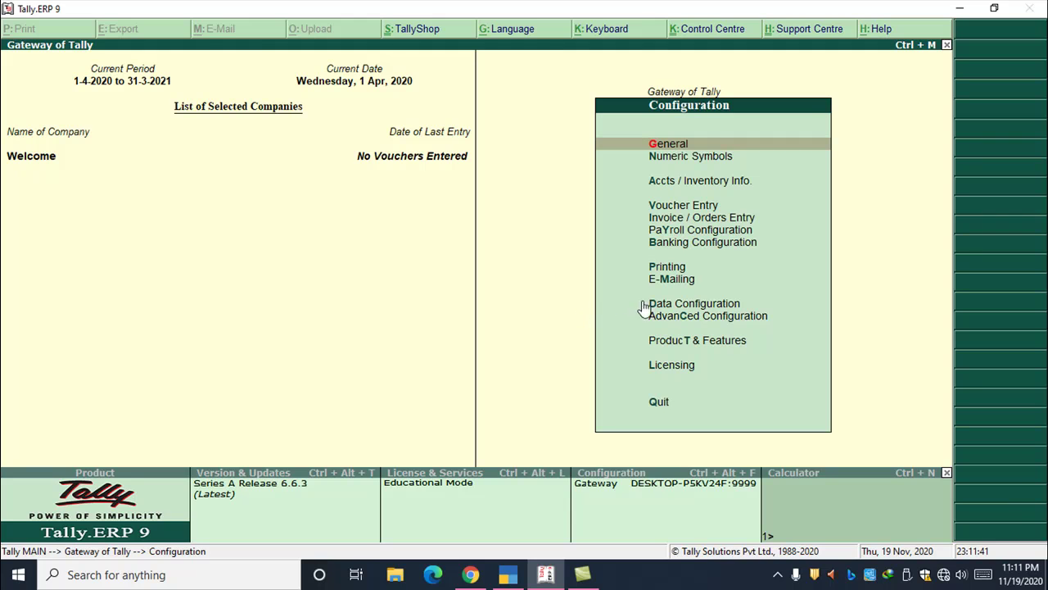
Switch to TallyPrime and compare the Payment voucher's own configuration options with the configuration categories in Tally.ERP 9.
click(508, 574)
key(Return)
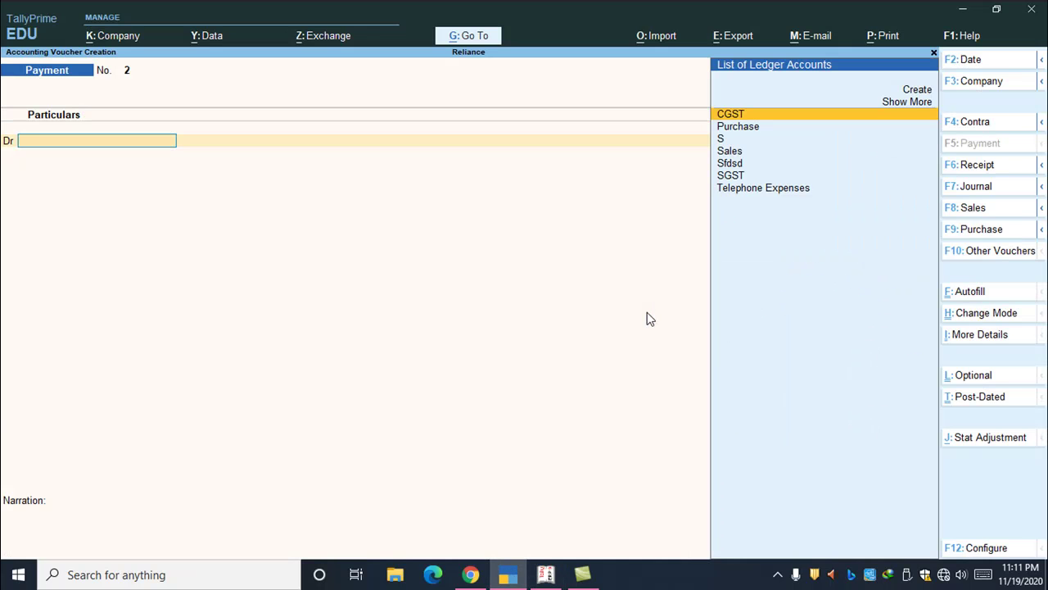
key(F12)
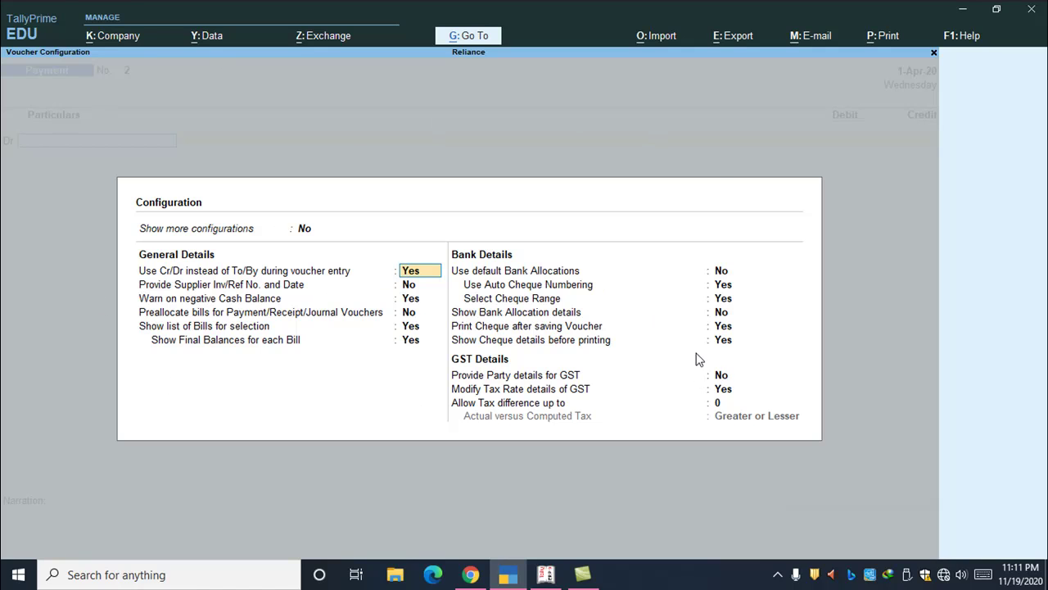
key(Escape)
key(Escape)
key(Escape)
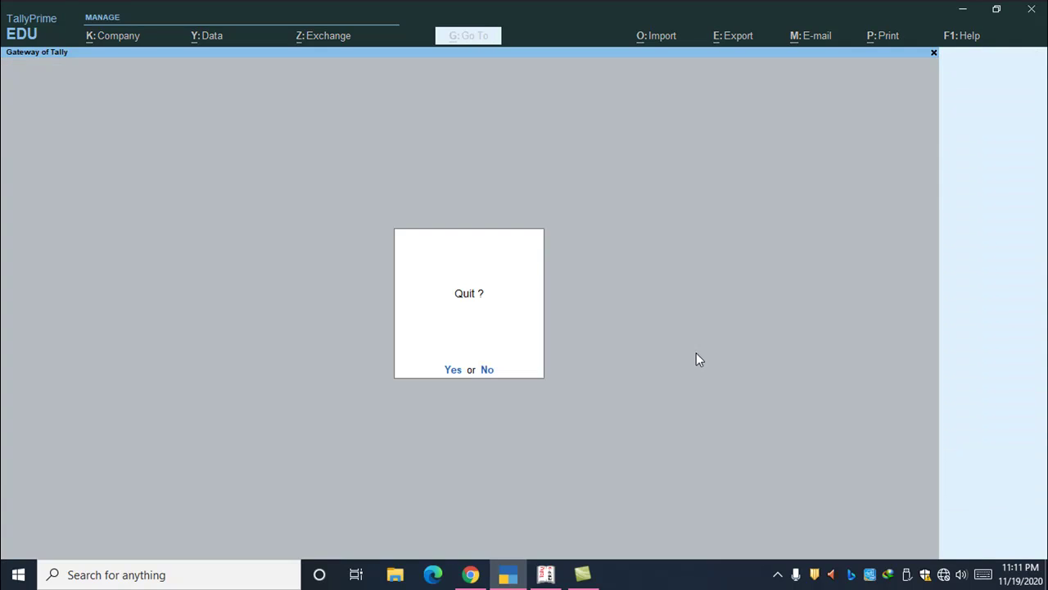
key(n)
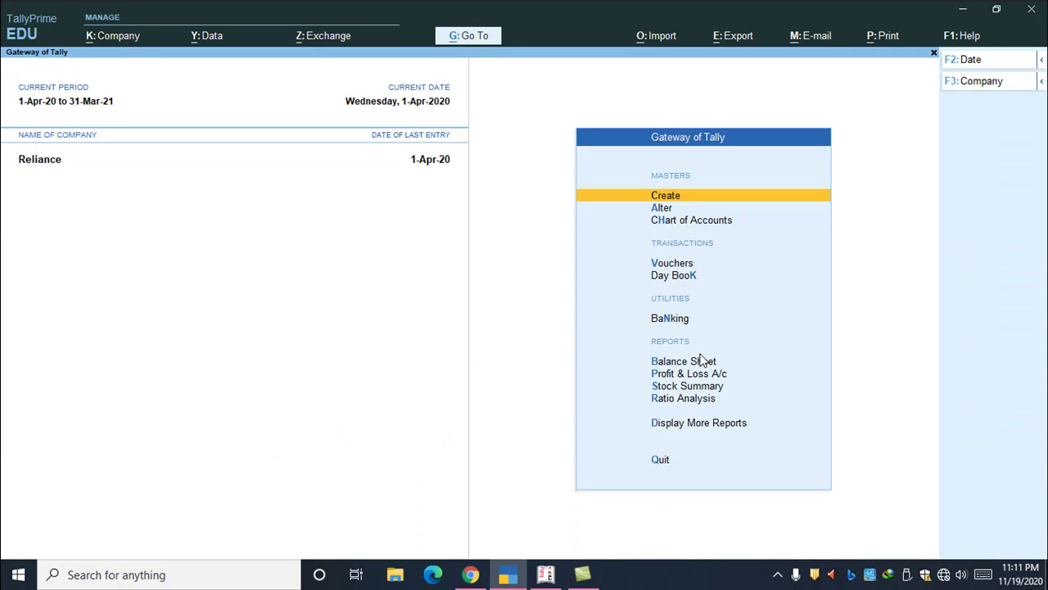
key(alt+Tab)
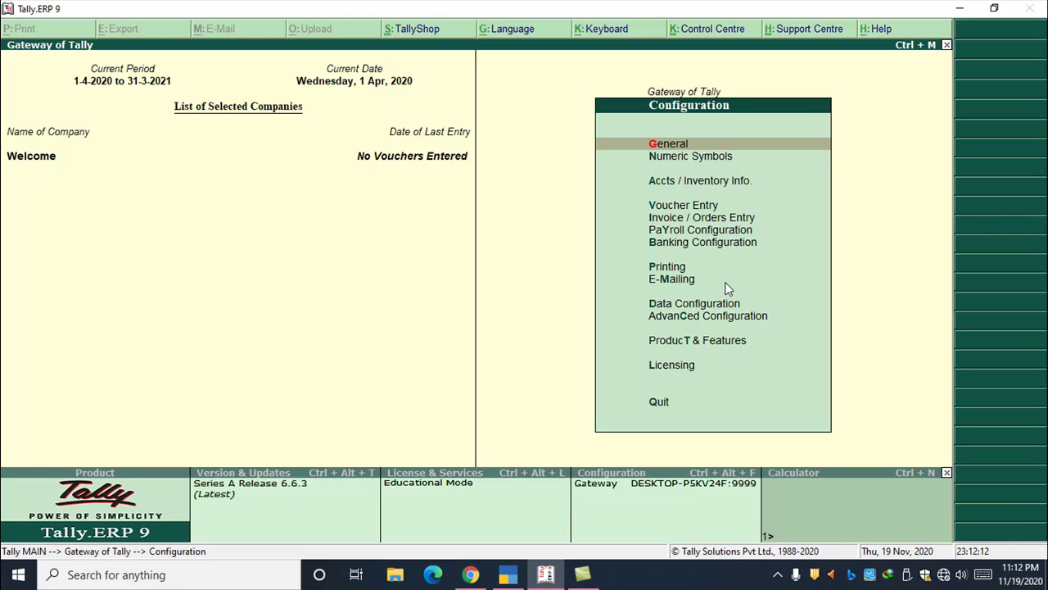
key(alt+Tab)
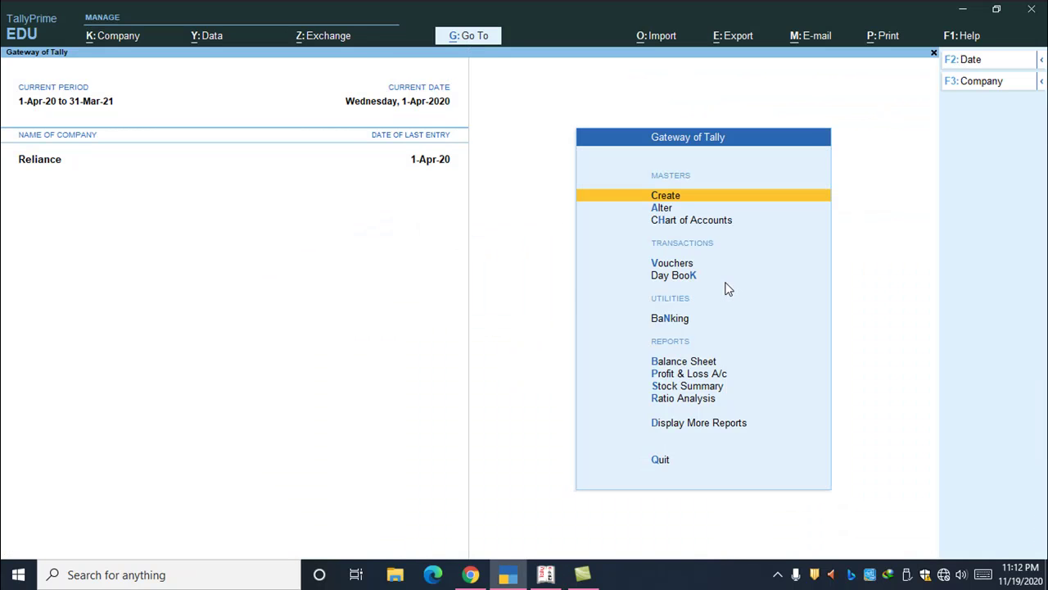
Browse the masters available for creation, expand the Payroll Masters group, and return to the Gateway of Tally.
key(Return)
key(Down)
key(Down)
key(Down)
key(Down)
key(Down)
key(Down)
key(Down)
key(Down)
key(Down)
key(Down)
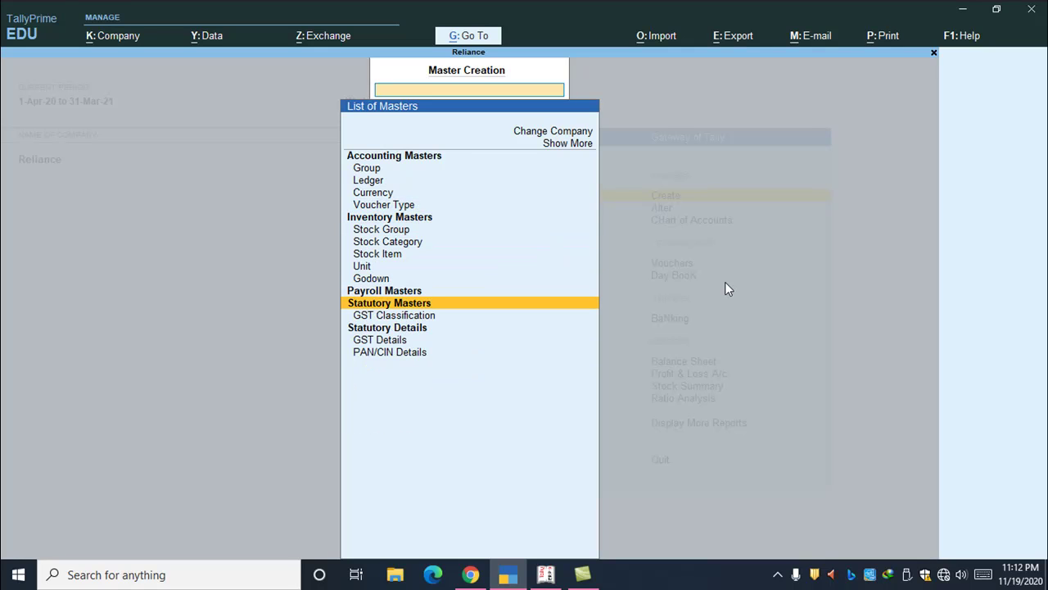
key(Up)
key(Down)
key(Down)
key(Up)
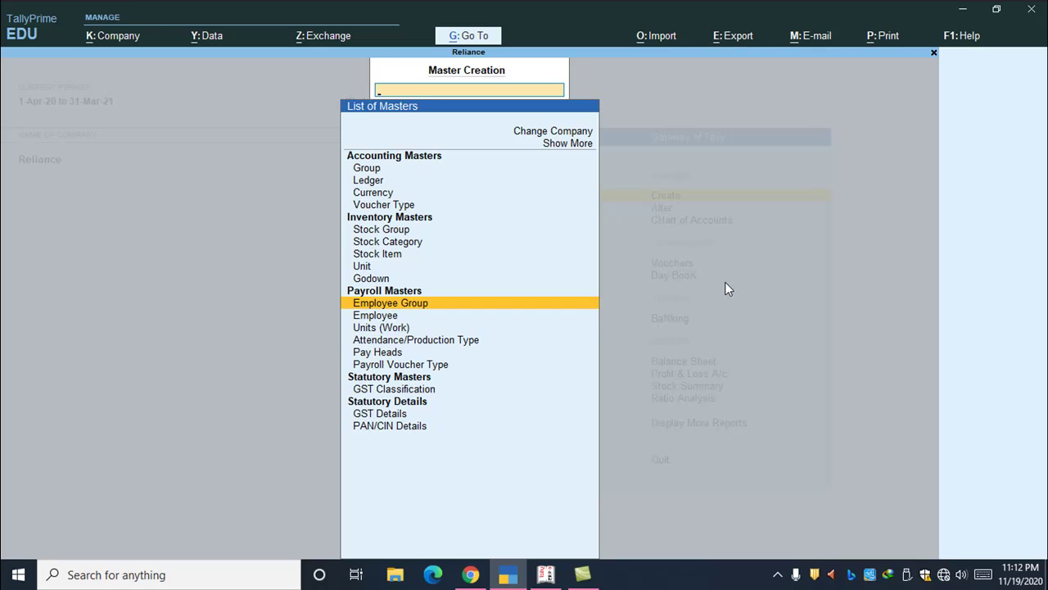
key(Escape)
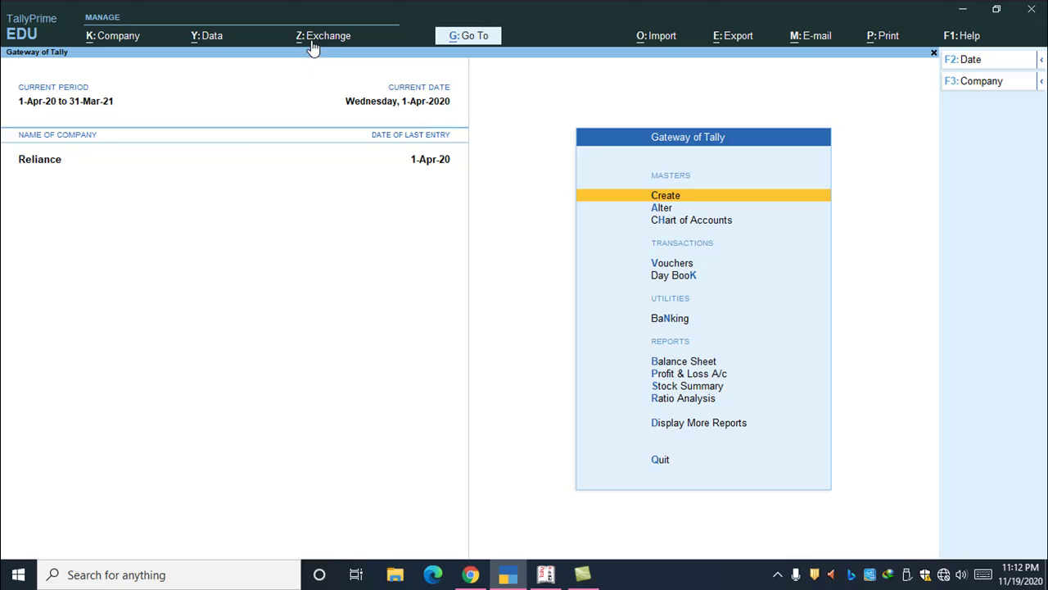
Look through the company management commands and show the available help commands.
click(208, 39)
click(136, 39)
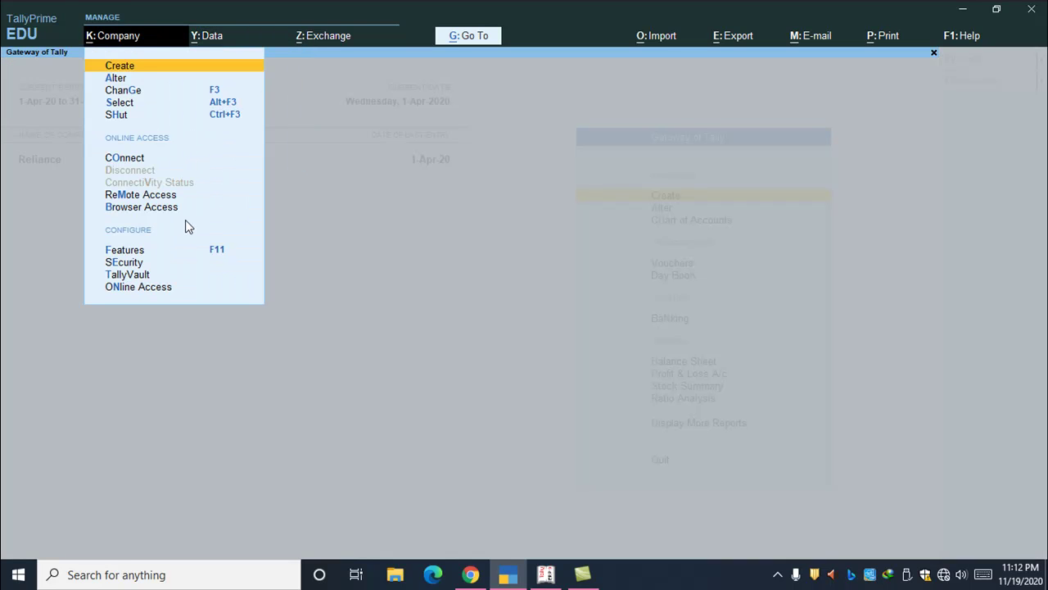
click(413, 204)
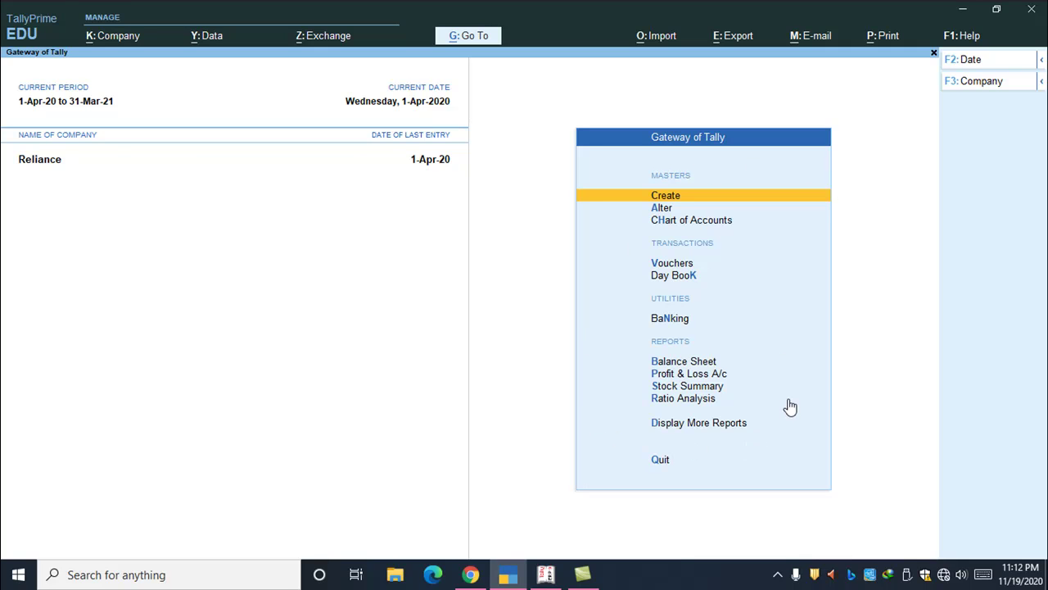
click(962, 36)
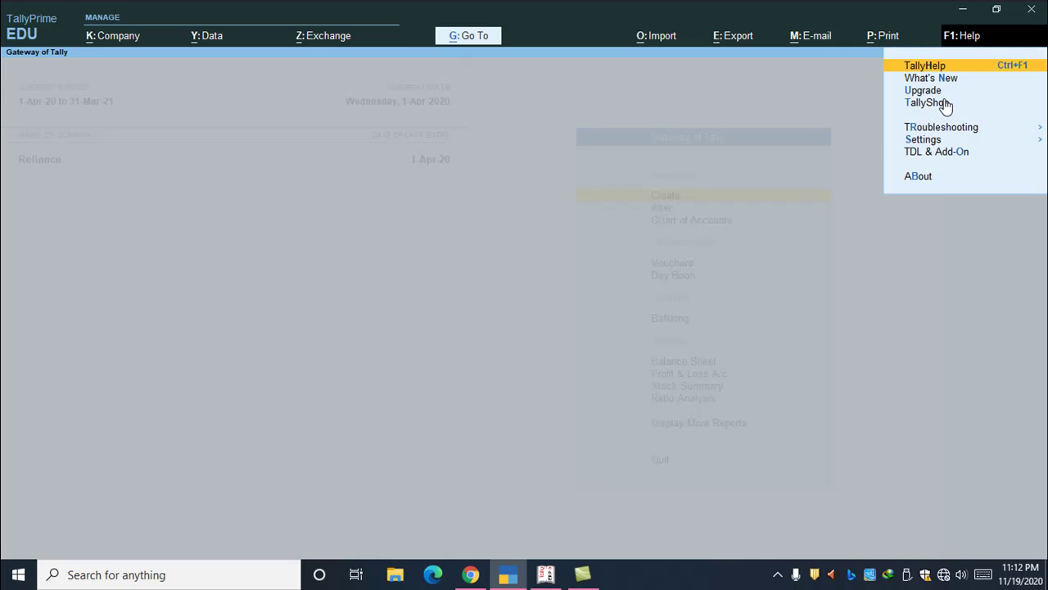
Open the application's startup settings, set Load companies on startup to No, and leave the settings.
click(934, 140)
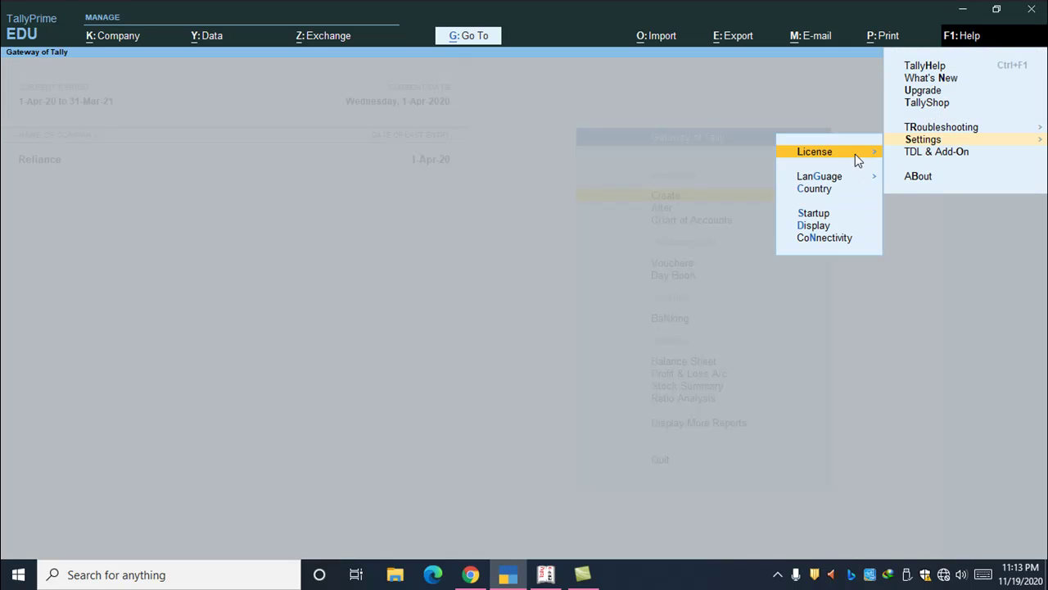
click(814, 214)
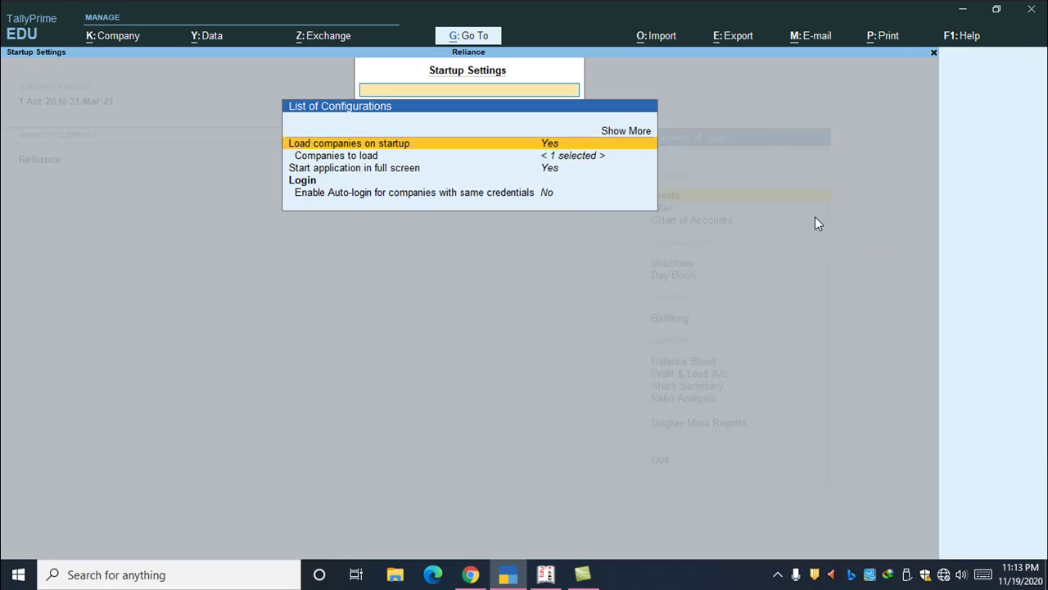
key(Return)
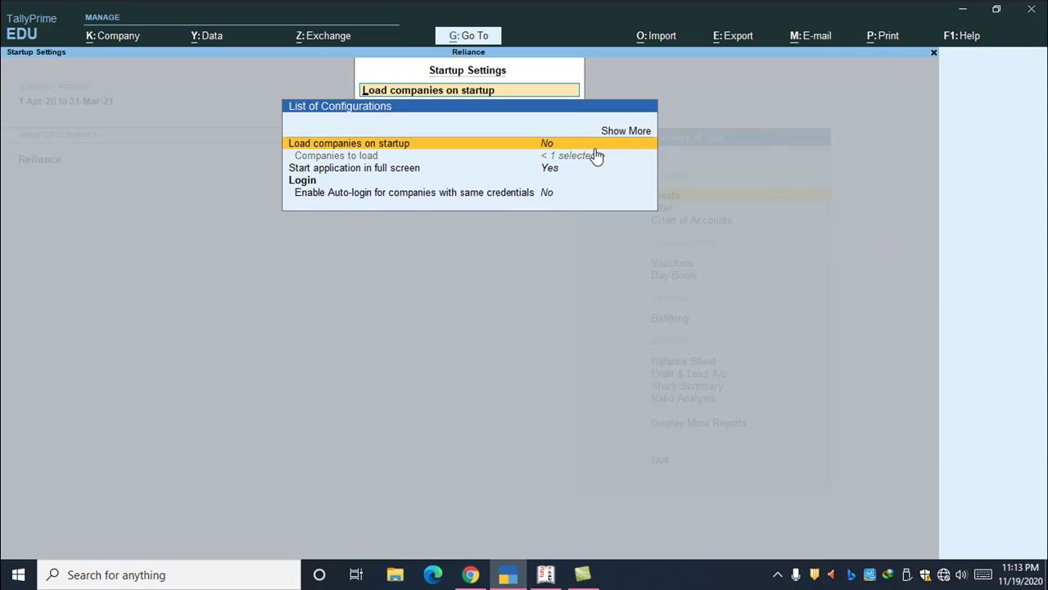
key(Escape)
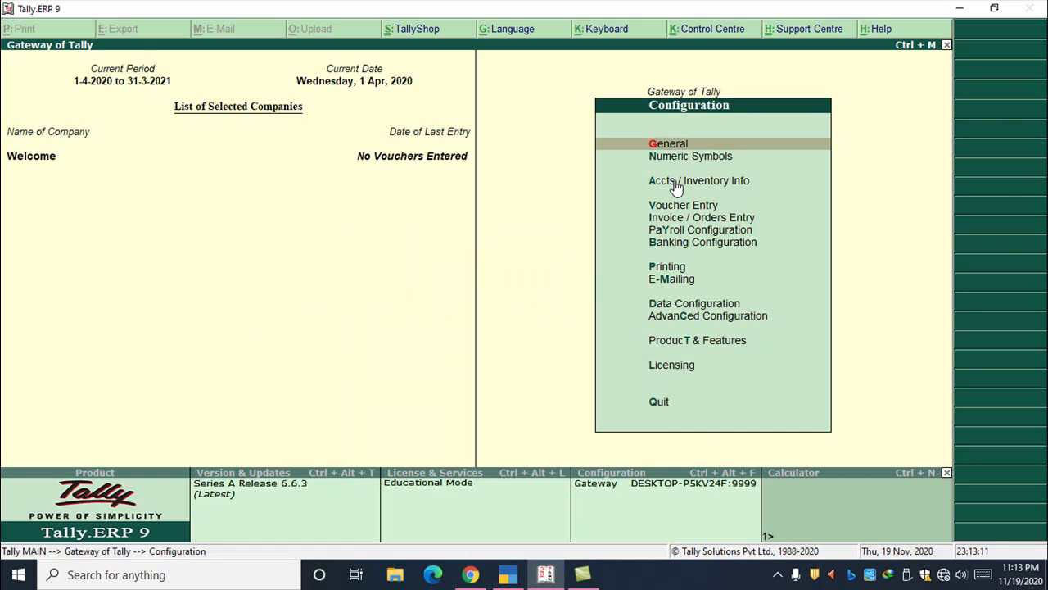
Leave the configuration categories in Tally.ERP 9 to view its Gateway of Tally, and switch back to TallyPrime.
key(Escape)
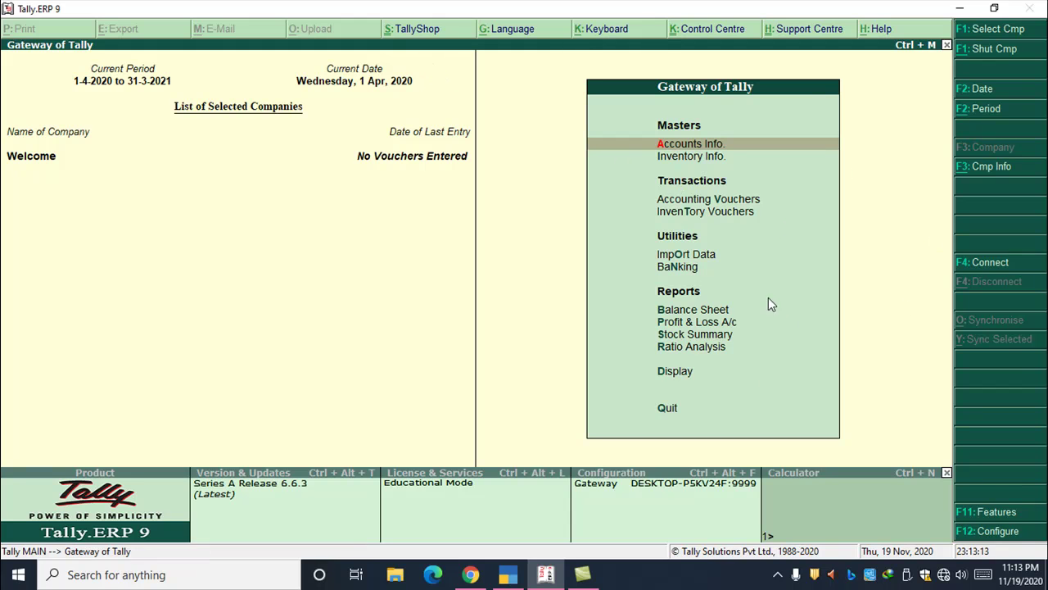
key(alt+Tab)
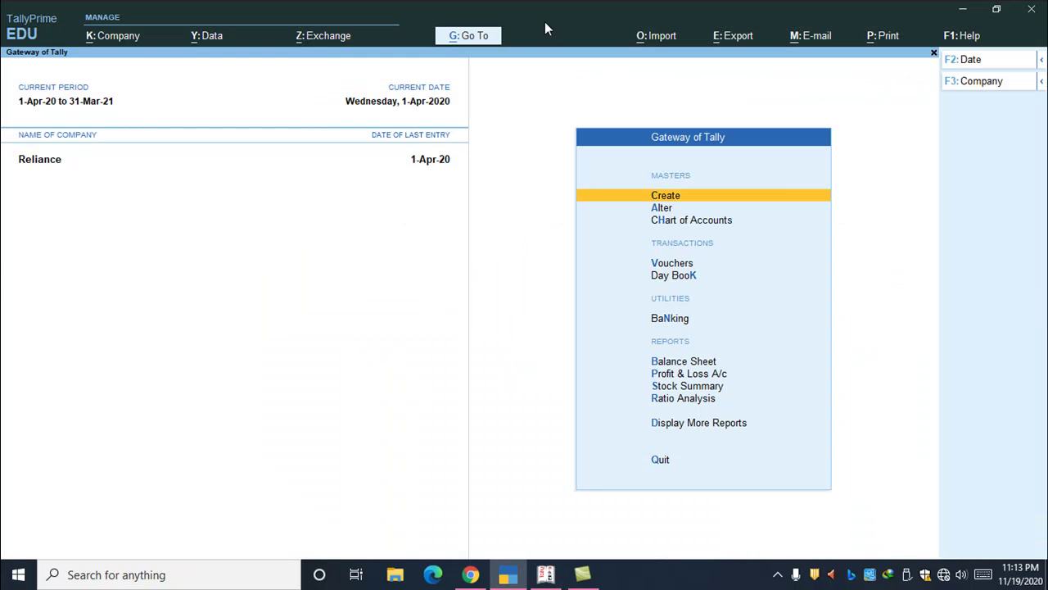